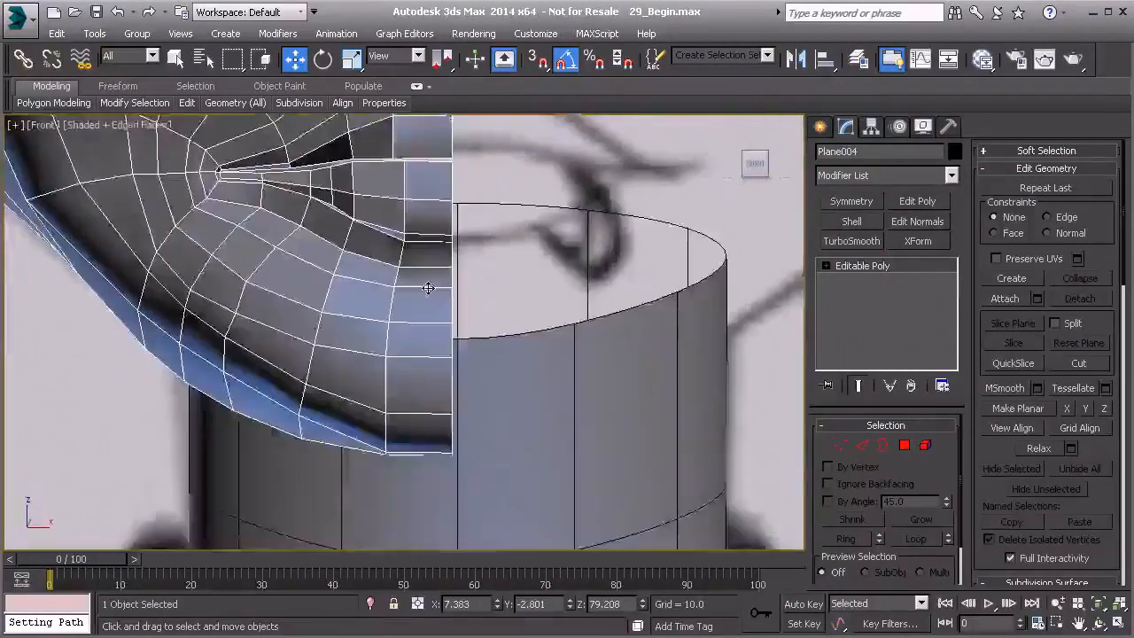
# Attach the half head mesh to the body's base Editable Poly and return to the TurboSmooth level.
pyautogui.moveTo(428, 300); pyautogui.dragTo(436, 302, button='middle')
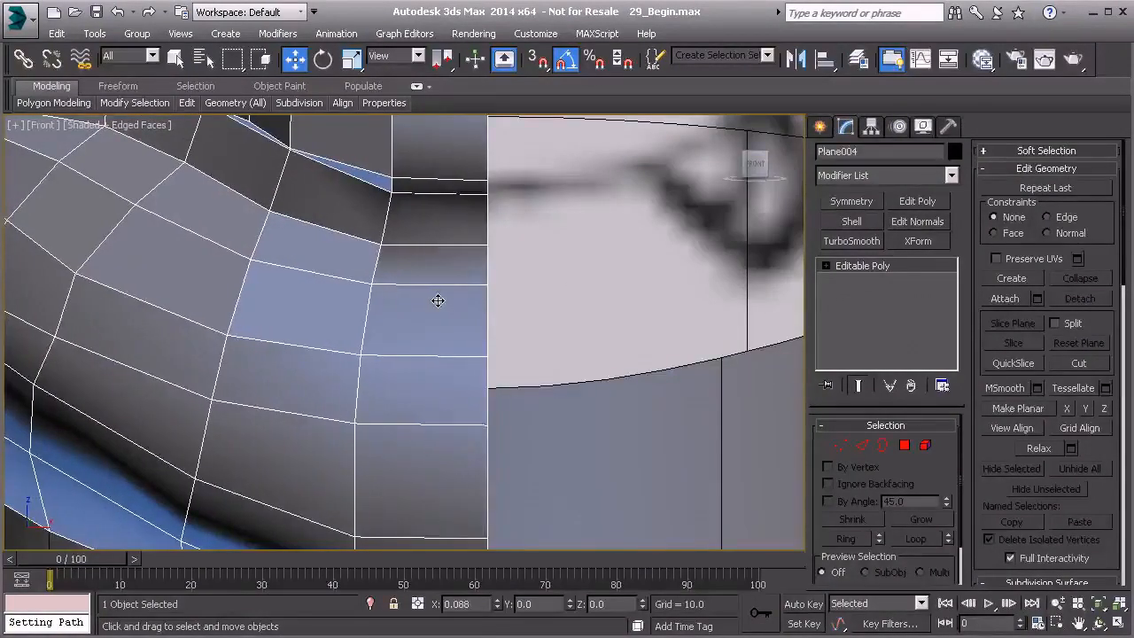
pyautogui.moveTo(436, 301); pyautogui.dragTo(438, 301)
pyautogui.moveTo(450, 326); pyautogui.dragTo(429, 135, button='middle')
pyautogui.scroll(-10, 452, 301)
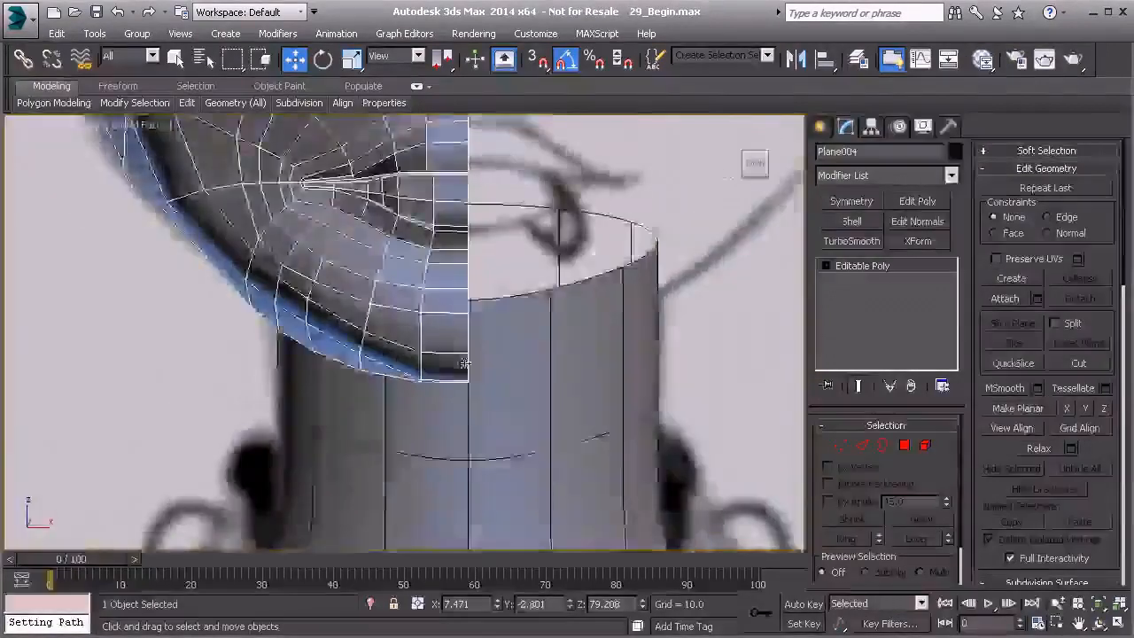
pyautogui.scroll(-5, 433, 272)
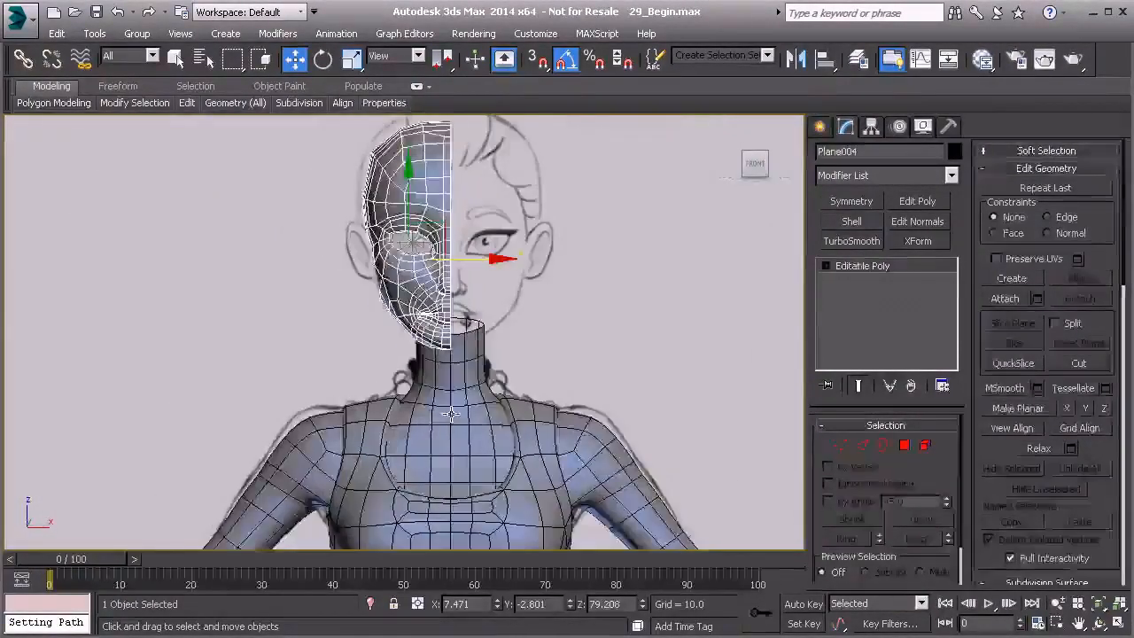
pyautogui.click(457, 416)
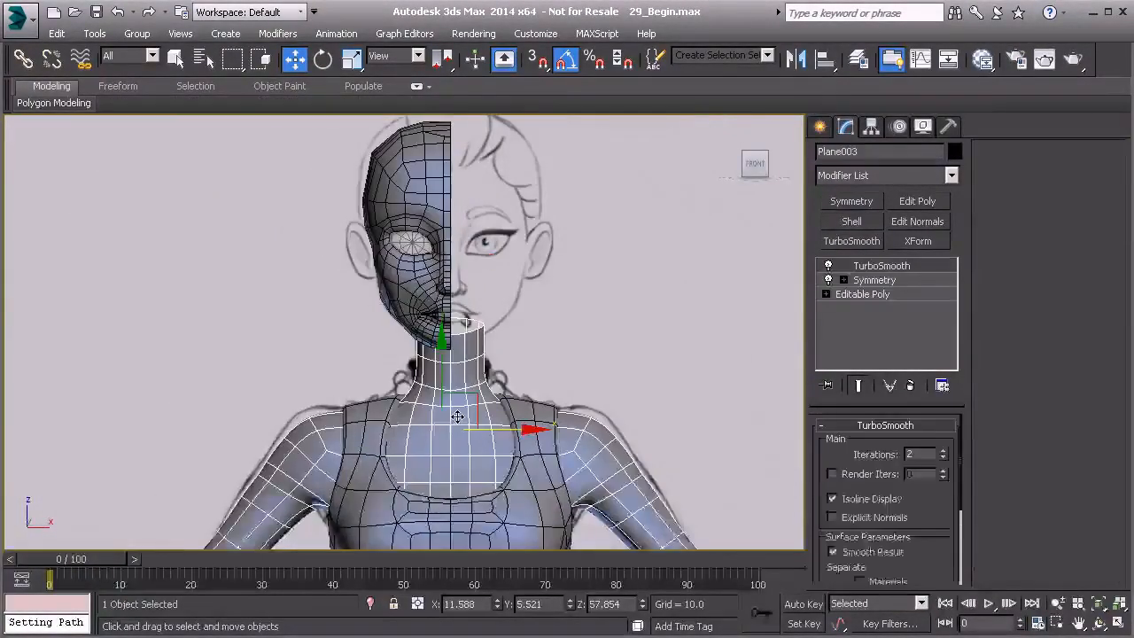
pyautogui.click(881, 293)
pyautogui.click(997, 299)
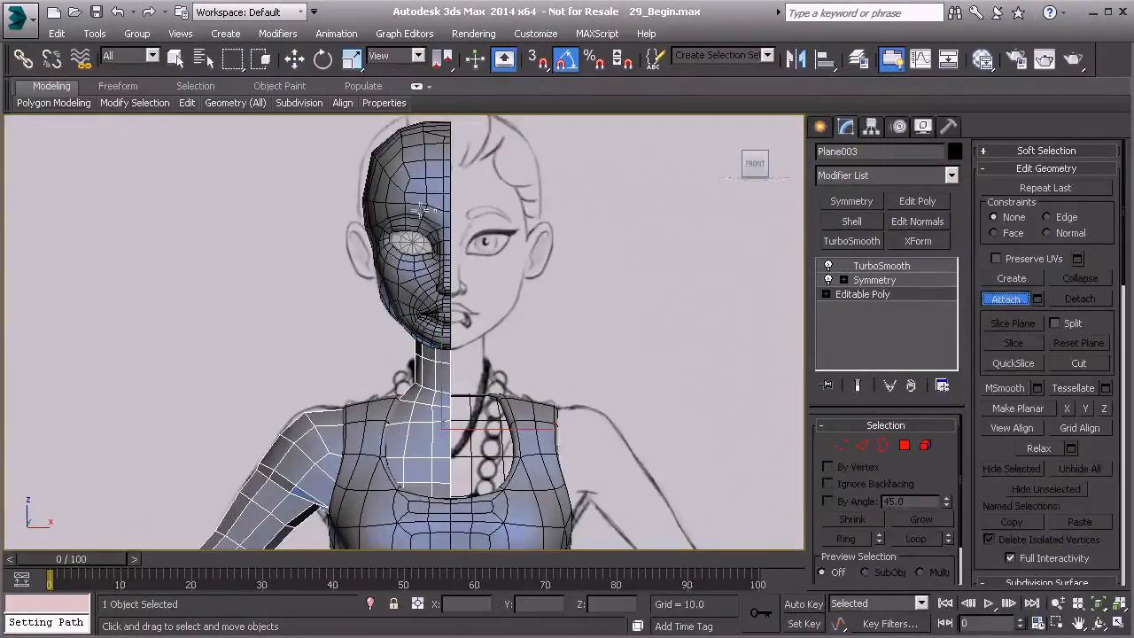
pyautogui.click(418, 200)
pyautogui.click(1005, 300)
pyautogui.click(882, 266)
# Delete the leftover polygons under the chin at the Editable Poly level.
pyautogui.scroll(4, 410, 317)
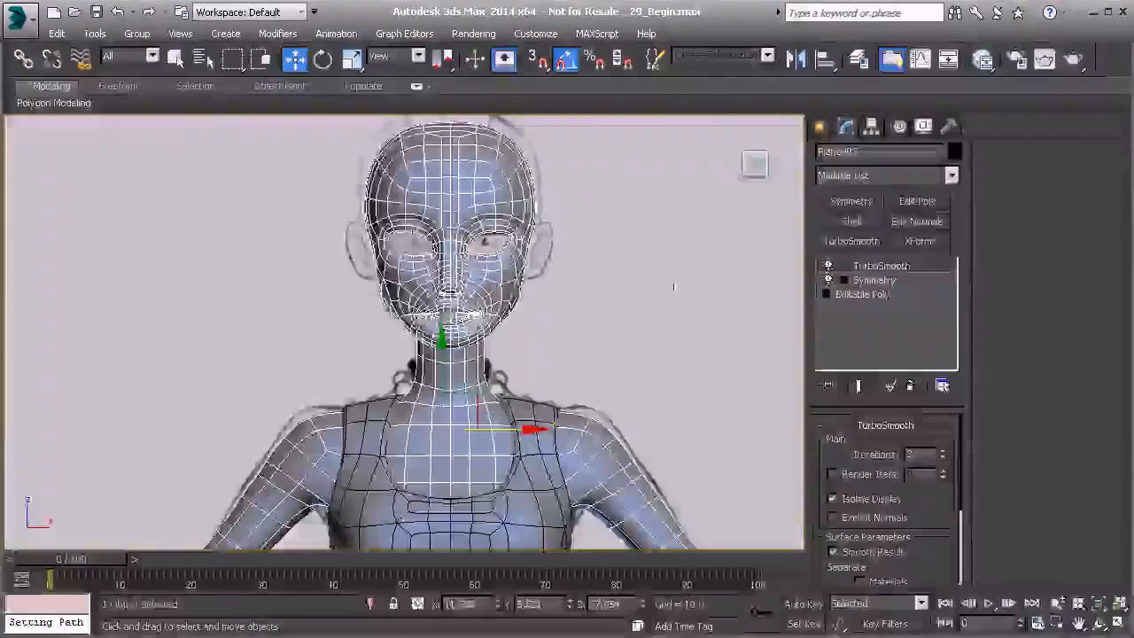
pyautogui.keyDown('alt'); pyautogui.moveTo(408, 316); pyautogui.dragTo(504, 299, button='middle'); pyautogui.keyUp('alt')
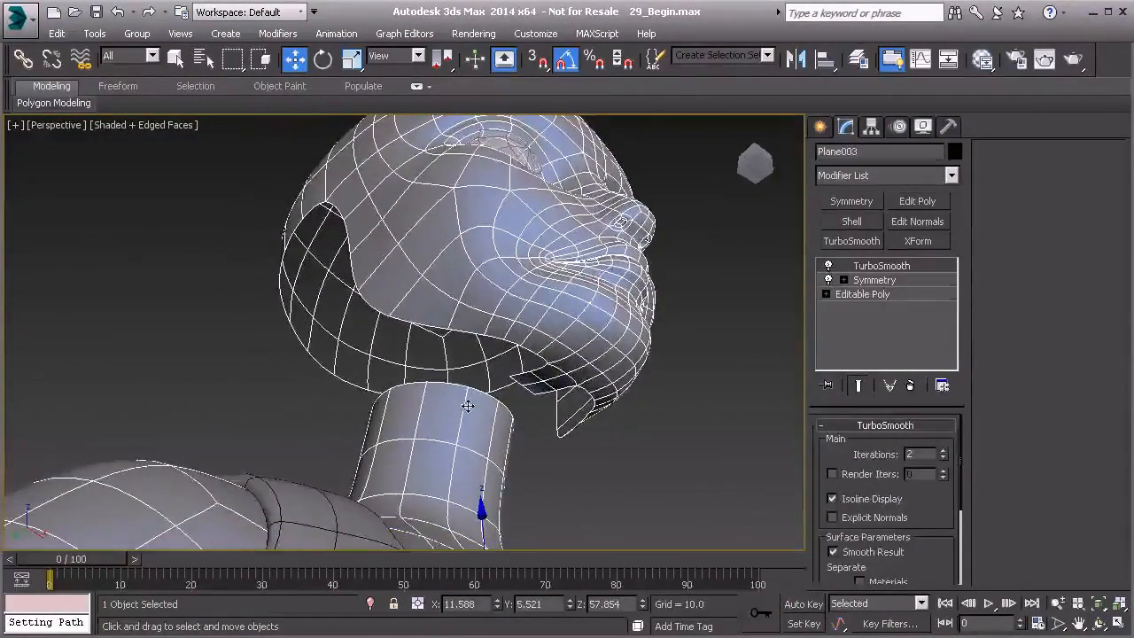
pyautogui.click(862, 295)
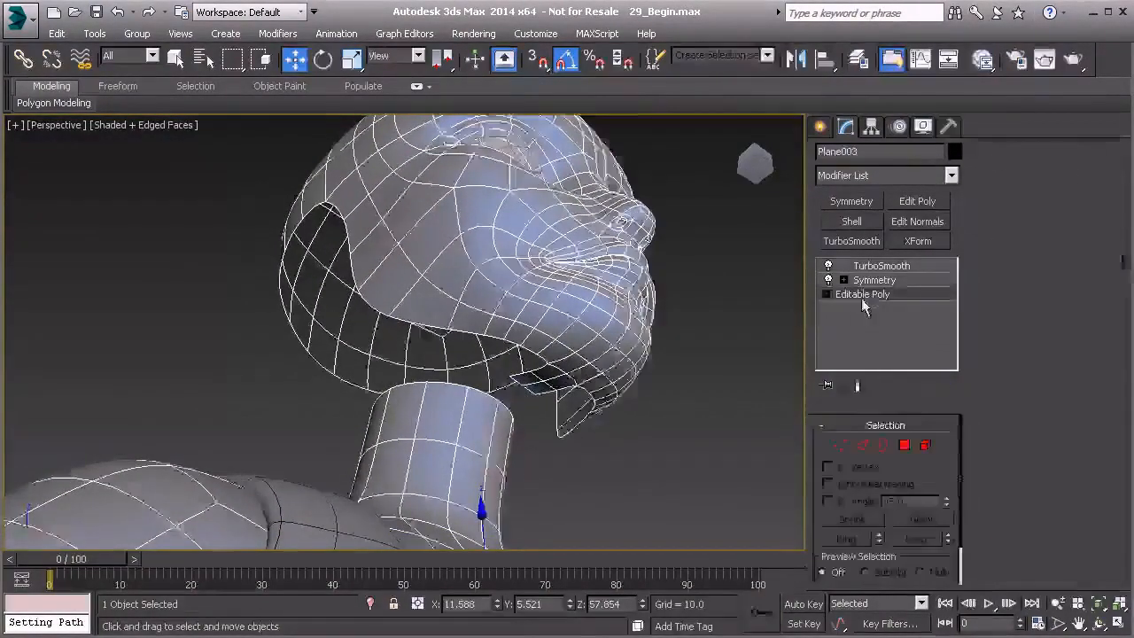
pyautogui.click(905, 445)
pyautogui.keyDown('ctrl'); pyautogui.click(545, 376); pyautogui.keyUp('ctrl')
pyautogui.press('Delete')
pyautogui.keyDown('alt'); pyautogui.moveTo(478, 364); pyautogui.dragTo(456, 403, button='middle'); pyautogui.keyUp('alt')
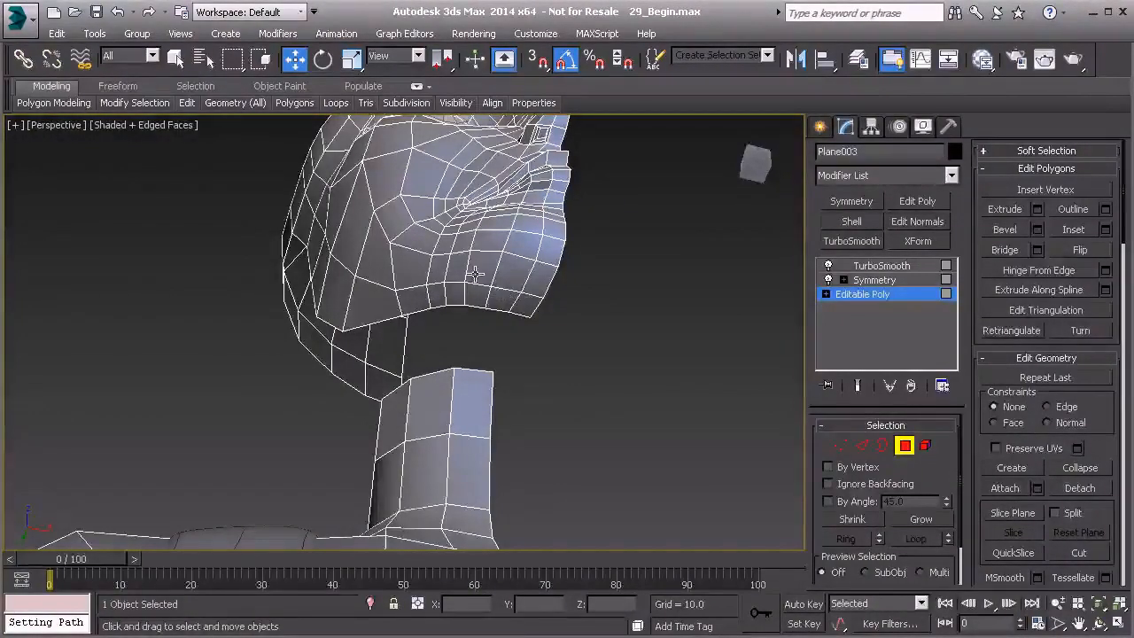
# Slide the edge loop running from the lower lip to the jawline along the chin, with the Edge constraint enabled.
pyautogui.keyDown('alt'); pyautogui.moveTo(394, 295); pyautogui.dragTo(444, 306, button='middle'); pyautogui.keyUp('alt')
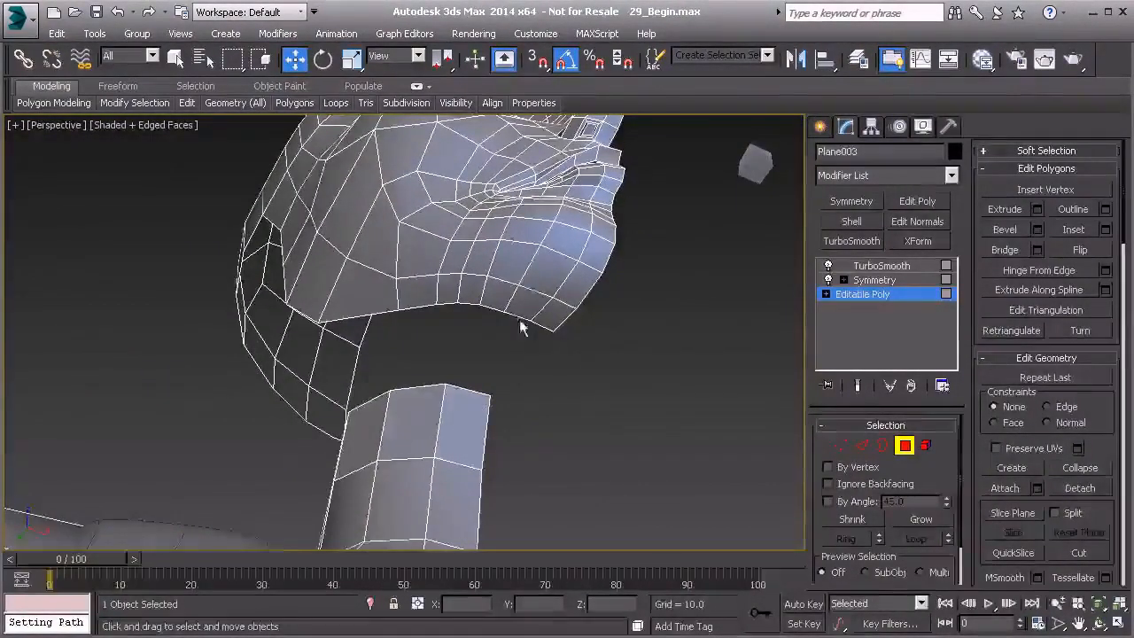
pyautogui.moveTo(489, 381); pyautogui.dragTo(475, 299, button='middle')
pyautogui.press('2')
pyautogui.click(475, 300)
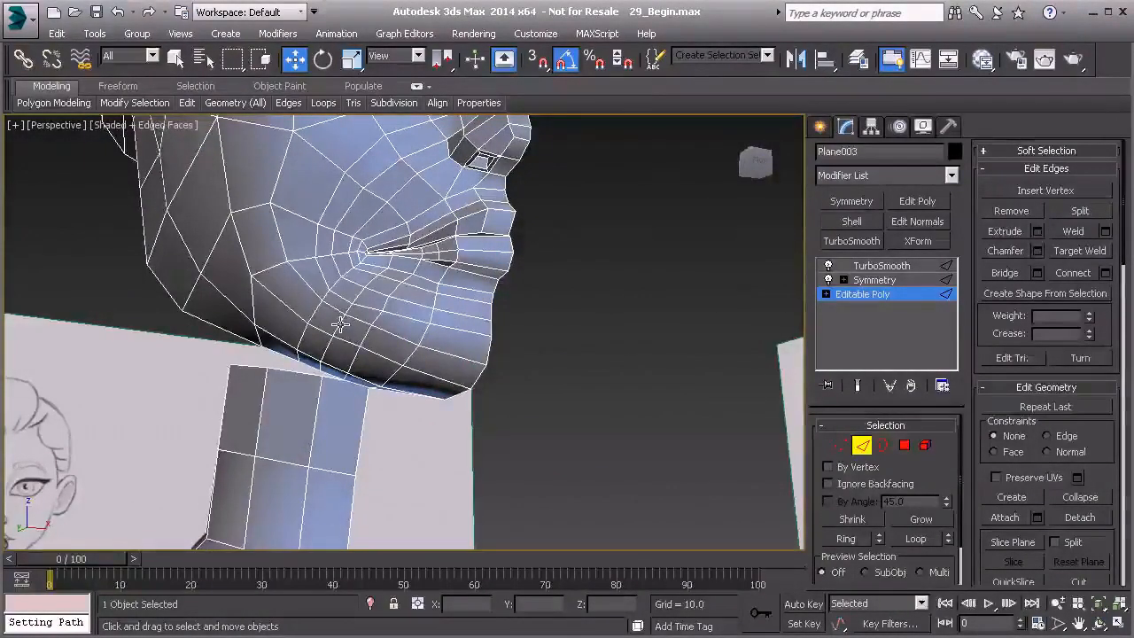
pyautogui.keyDown('alt'); pyautogui.moveTo(362, 347); pyautogui.dragTo(357, 355, button='middle'); pyautogui.keyUp('alt')
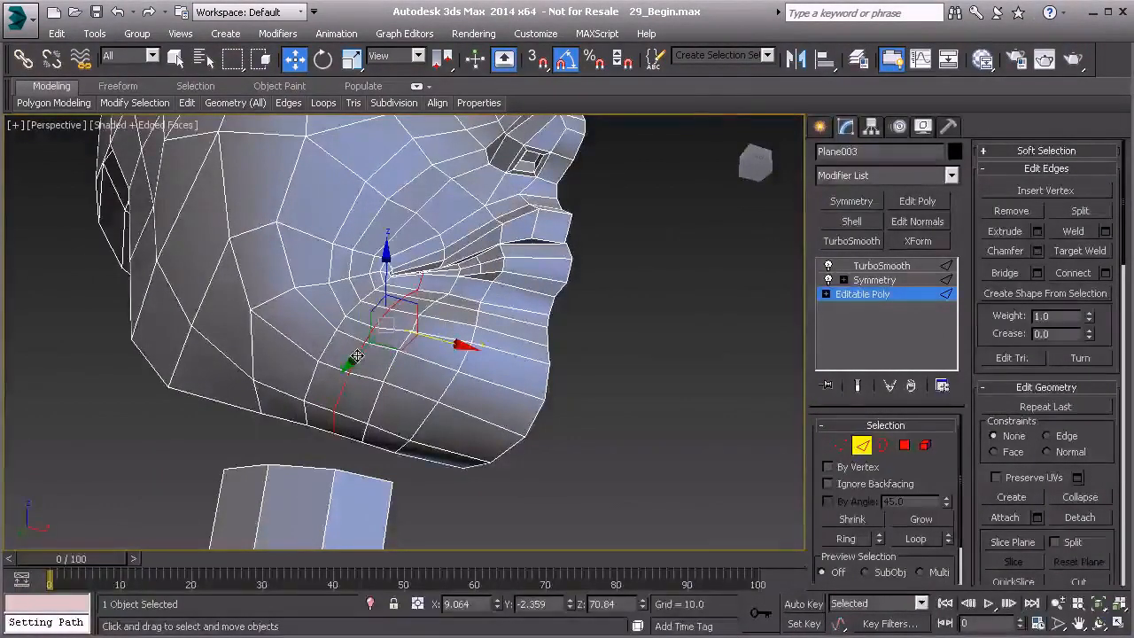
pyautogui.scroll(5, 426, 364)
pyautogui.keyDown('alt'); pyautogui.moveTo(498, 370); pyautogui.dragTo(447, 354, button='middle'); pyautogui.keyUp('alt')
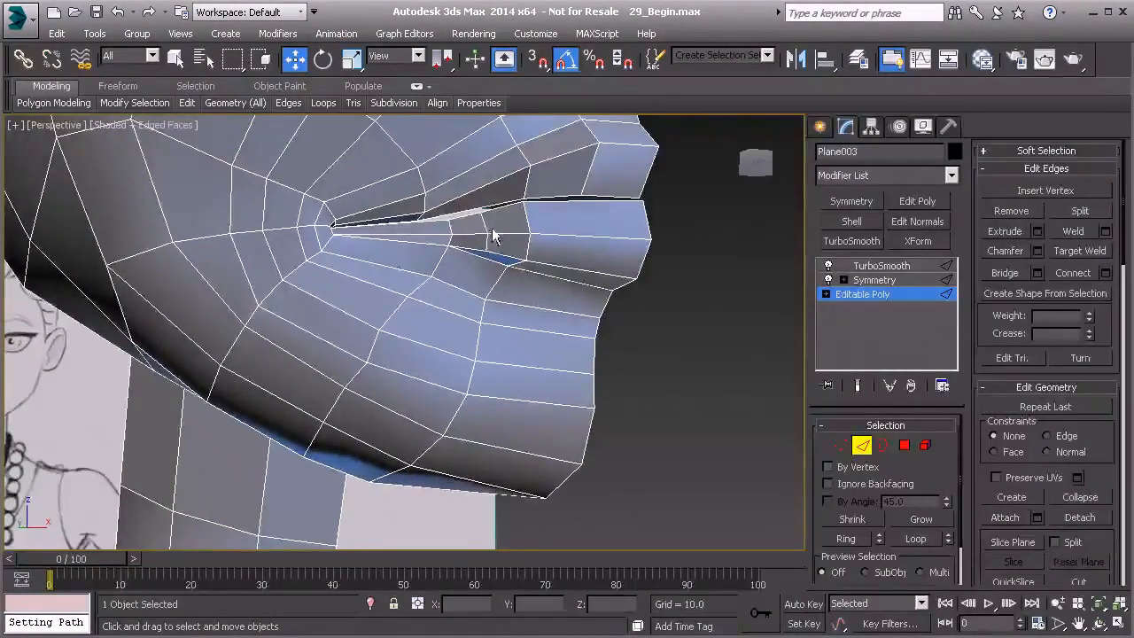
pyautogui.doubleClick(442, 259)
pyautogui.keyDown('alt'); pyautogui.moveTo(417, 329); pyautogui.dragTo(430, 304, button='middle'); pyautogui.keyUp('alt')
pyautogui.keyDown('alt'); pyautogui.moveTo(327, 466); pyautogui.dragTo(350, 434, button='middle'); pyautogui.keyUp('alt')
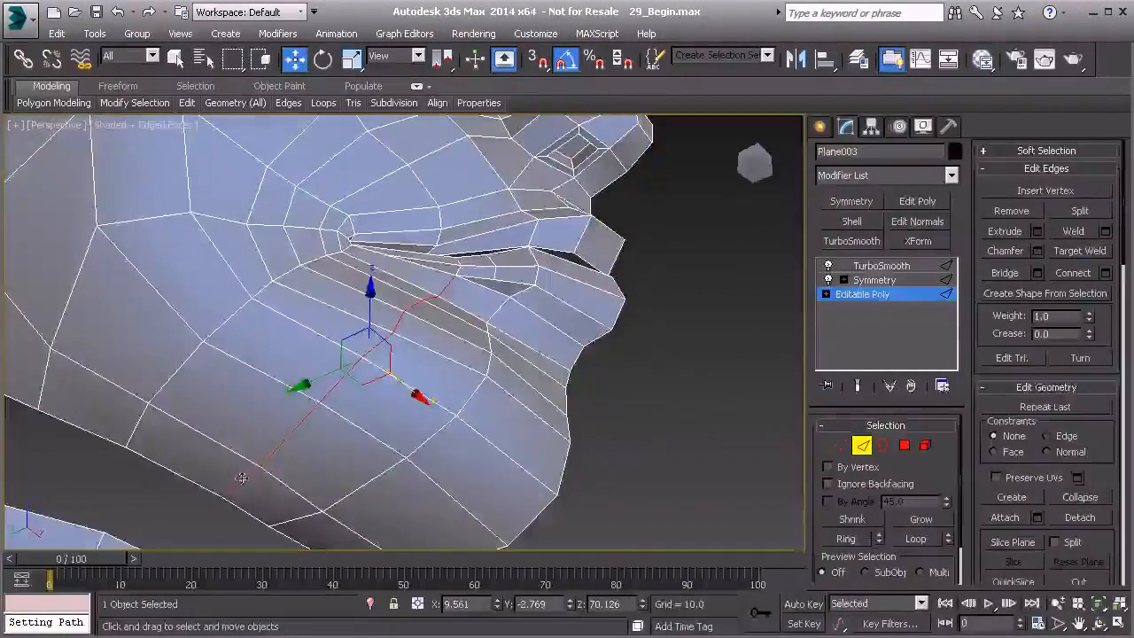
pyautogui.click(1048, 436)
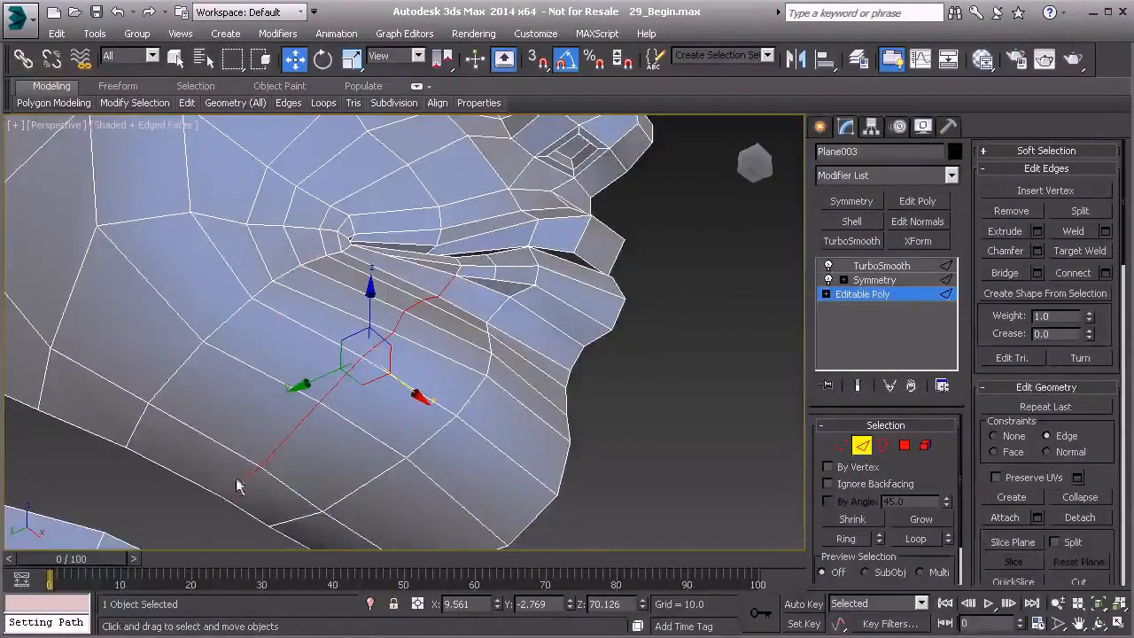
pyautogui.moveTo(244, 480); pyautogui.dragTo(374, 353)
pyautogui.moveTo(368, 363)
pyautogui.keyDown('alt'); pyautogui.mouseDown(button='middle')
pyautogui.moveTo(357, 473)
pyautogui.moveTo(354, 425)
pyautogui.mouseUp(button='middle'); pyautogui.keyUp('alt')
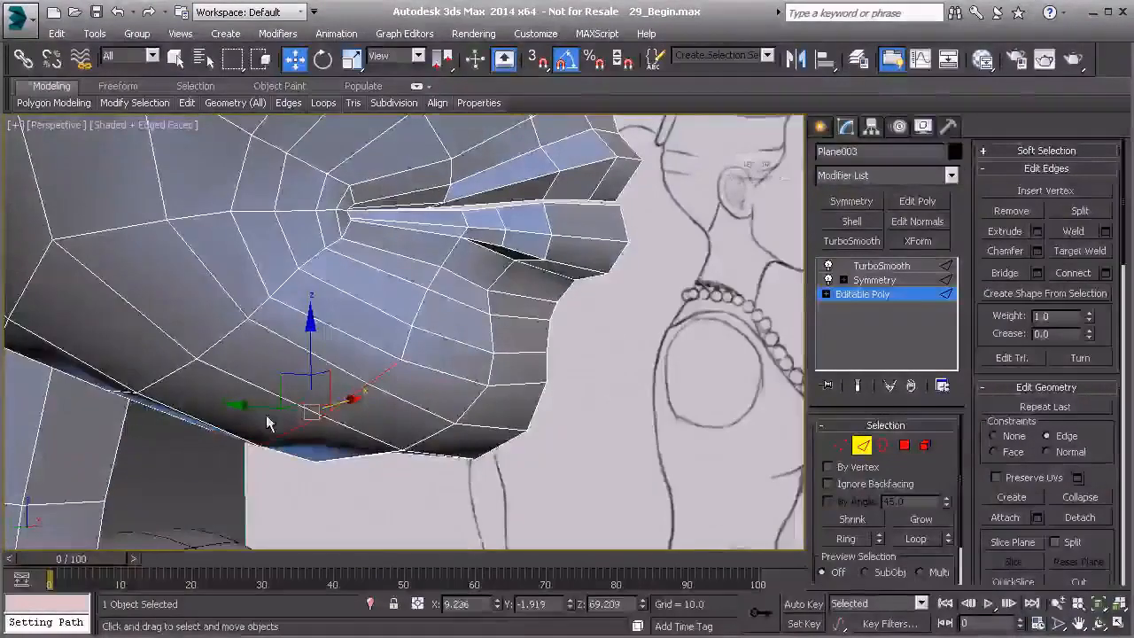
pyautogui.moveTo(255, 404); pyautogui.dragTo(277, 409)
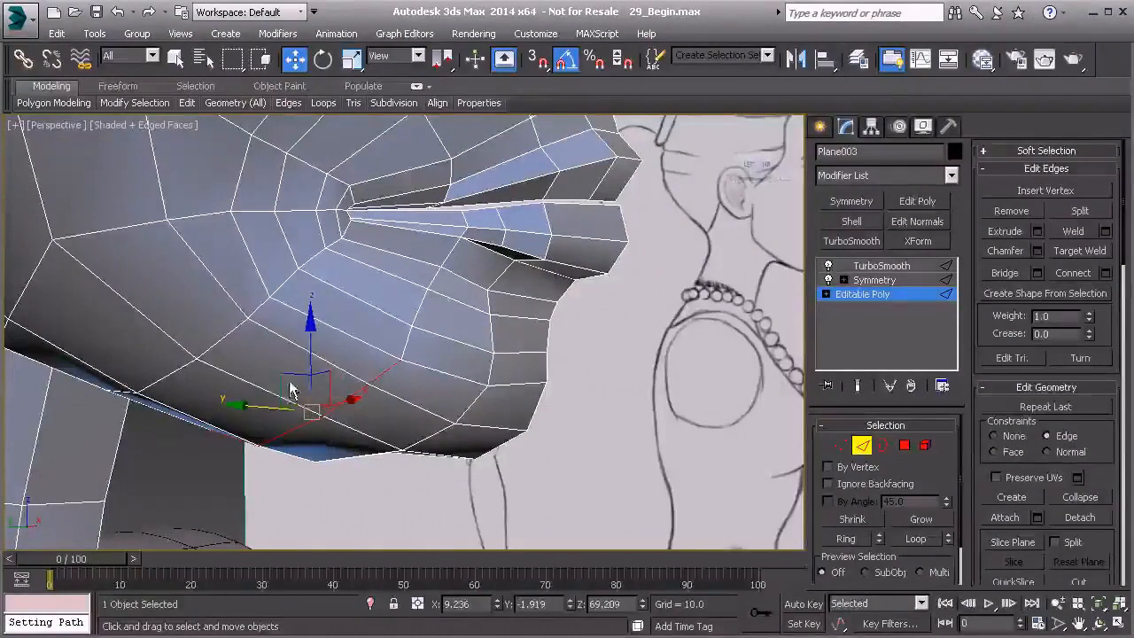
pyautogui.moveTo(281, 365); pyautogui.dragTo(275, 362)
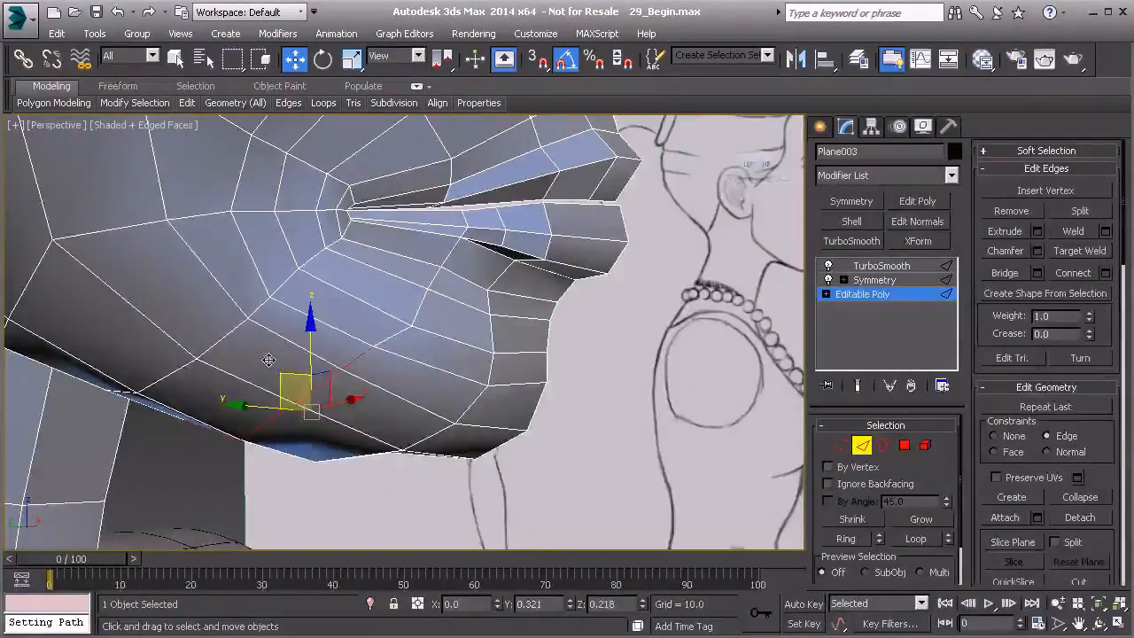
pyautogui.moveTo(268, 358)
pyautogui.keyDown('alt'); pyautogui.mouseDown(button='middle')
pyautogui.moveTo(266, 398)
pyautogui.moveTo(237, 329)
pyautogui.mouseUp(button='middle'); pyautogui.keyUp('alt')
# Slide the vertex just above the jawline, near the loop's lower end, to even out the chin polygons.
pyautogui.press('1')
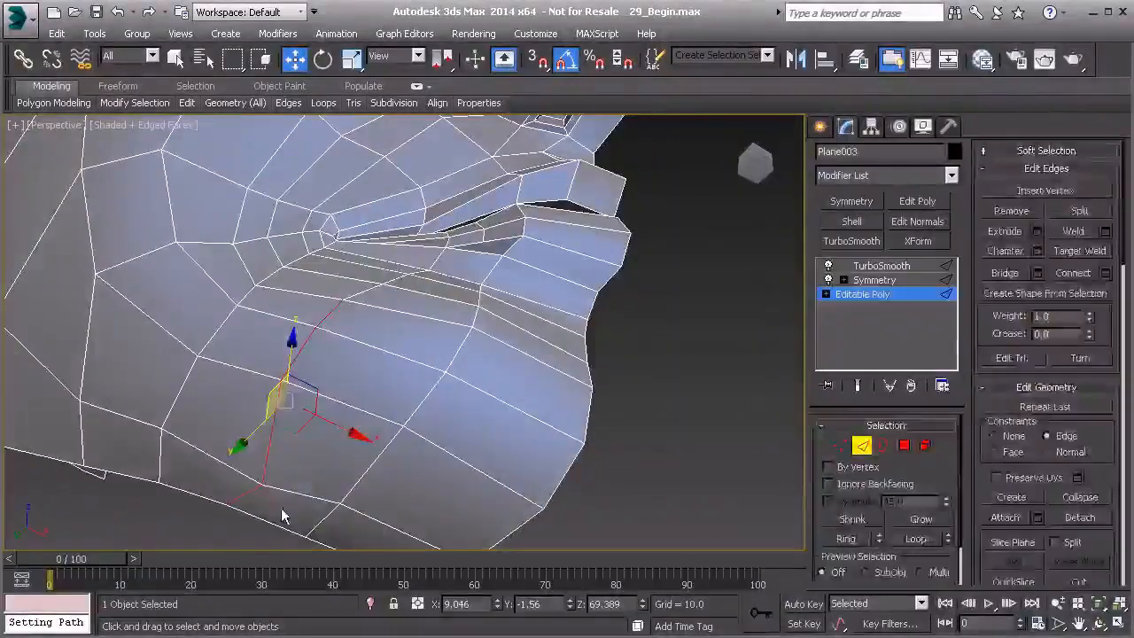
pyautogui.click(261, 485)
pyautogui.keyDown('alt'); pyautogui.moveTo(261, 484); pyautogui.dragTo(243, 416, button='middle'); pyautogui.keyUp('alt')
pyautogui.moveTo(241, 424); pyautogui.dragTo(251, 435)
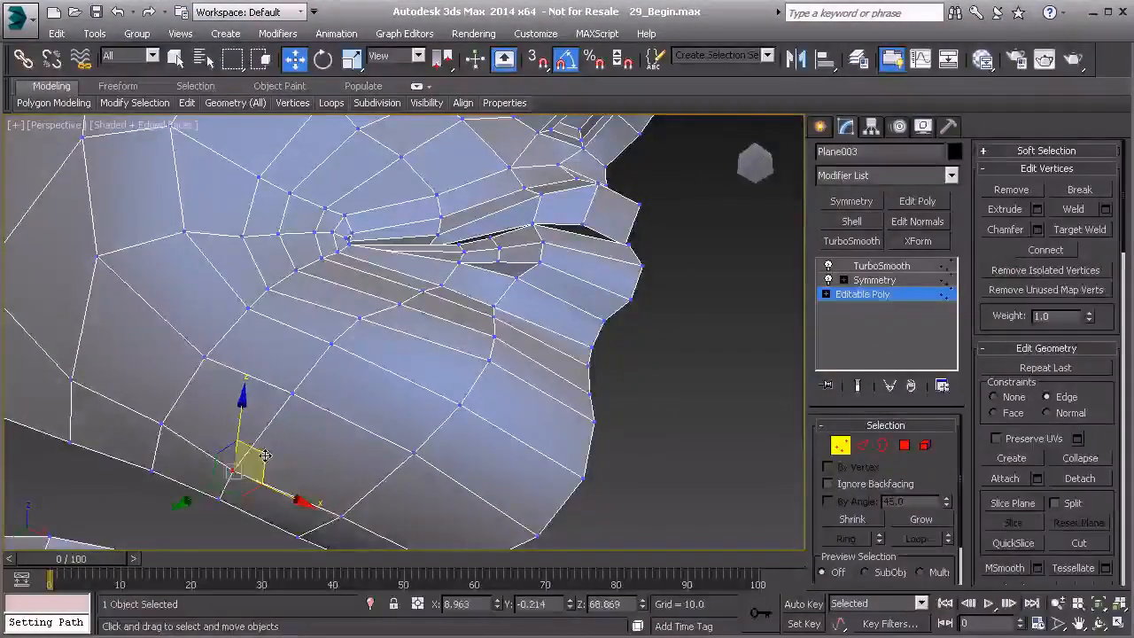
pyautogui.keyDown('alt'); pyautogui.moveTo(274, 450); pyautogui.dragTo(399, 472, button='middle'); pyautogui.keyUp('alt')
pyautogui.moveTo(174, 461); pyautogui.dragTo(182, 462)
pyautogui.keyDown('alt'); pyautogui.moveTo(314, 468); pyautogui.dragTo(428, 398, button='middle'); pyautogui.keyUp('alt')
pyautogui.moveTo(342, 429)
pyautogui.keyDown('alt'); pyautogui.mouseDown(button='middle')
pyautogui.moveTo(411, 382)
pyautogui.moveTo(381, 363)
pyautogui.moveTo(463, 316)
pyautogui.moveTo(456, 305)
pyautogui.moveTo(465, 323)
pyautogui.moveTo(456, 315)
pyautogui.moveTo(441, 360)
pyautogui.moveTo(410, 320)
pyautogui.mouseUp(button='middle'); pyautogui.keyUp('alt')
# Adjust the loop's edge and vertex just below the lower lip to even out the spacing there.
pyautogui.press('2')
pyautogui.moveTo(410, 319); pyautogui.dragTo(392, 318)
pyautogui.keyDown('alt'); pyautogui.moveTo(387, 319); pyautogui.dragTo(412, 311, button='middle'); pyautogui.keyUp('alt')
pyautogui.press('1')
pyautogui.click(411, 310)
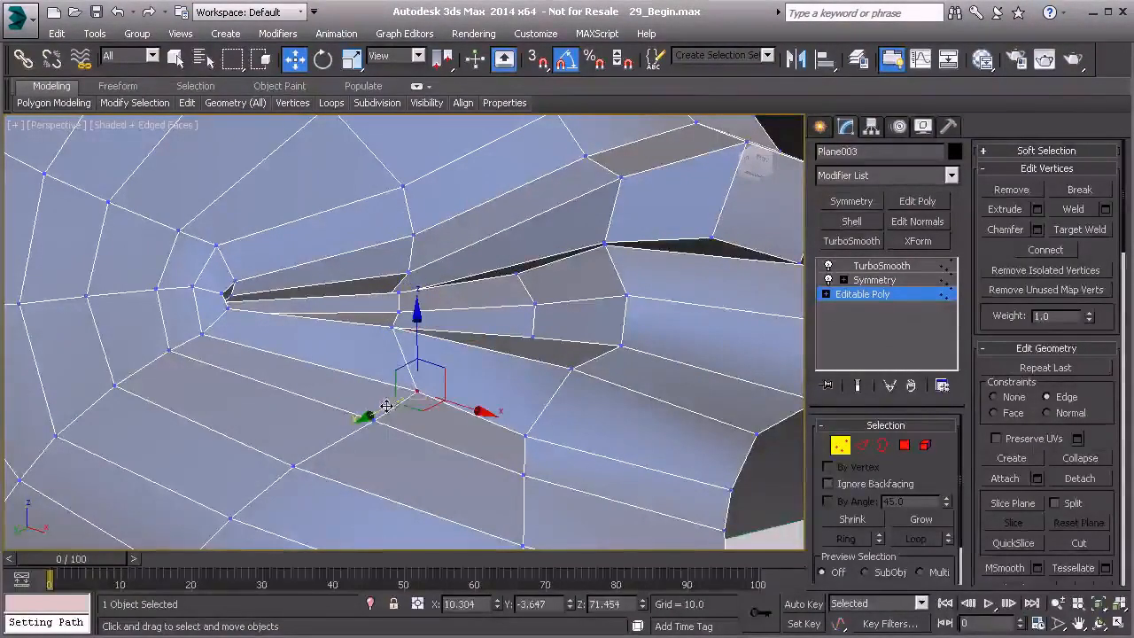
pyautogui.moveTo(372, 410); pyautogui.dragTo(328, 442)
# Bridge the open center edge under the chin to the neck's front center edge.
pyautogui.scroll(-3, 349, 412)
pyautogui.moveTo(349, 413)
pyautogui.keyDown('alt'); pyautogui.mouseDown(button='middle')
pyautogui.moveTo(379, 367)
pyautogui.moveTo(400, 295)
pyautogui.moveTo(409, 408)
pyautogui.moveTo(401, 362)
pyautogui.moveTo(419, 348)
pyautogui.moveTo(426, 271)
pyautogui.mouseUp(button='middle'); pyautogui.keyUp('alt')
pyautogui.scroll(-3, 401, 295)
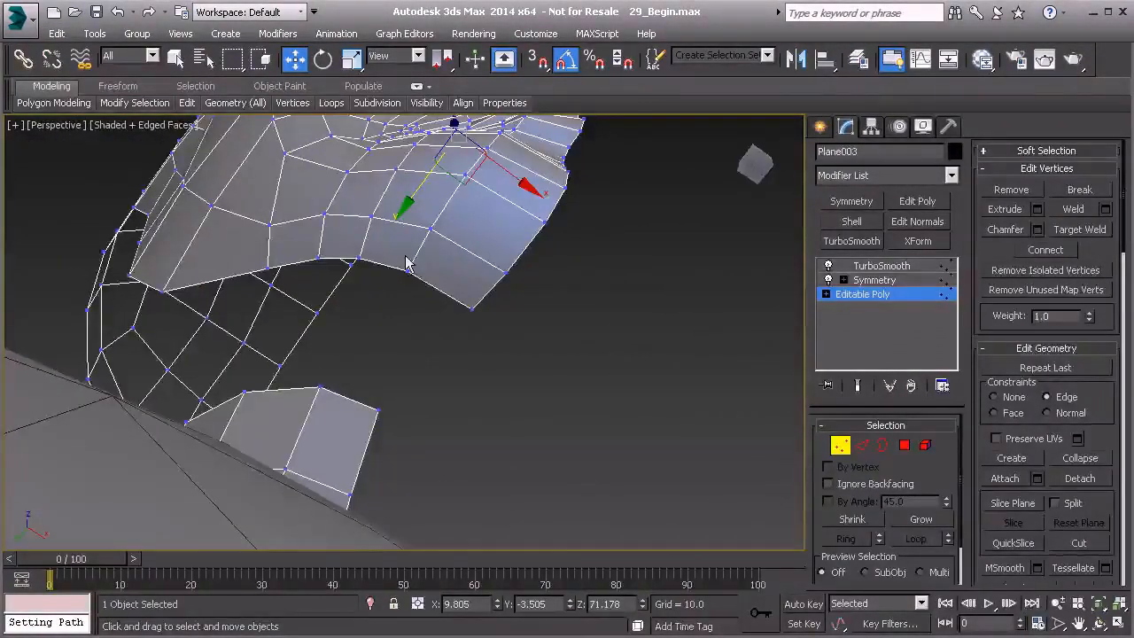
pyautogui.keyDown('alt'); pyautogui.moveTo(286, 425); pyautogui.dragTo(273, 382, button='middle'); pyautogui.keyUp('alt')
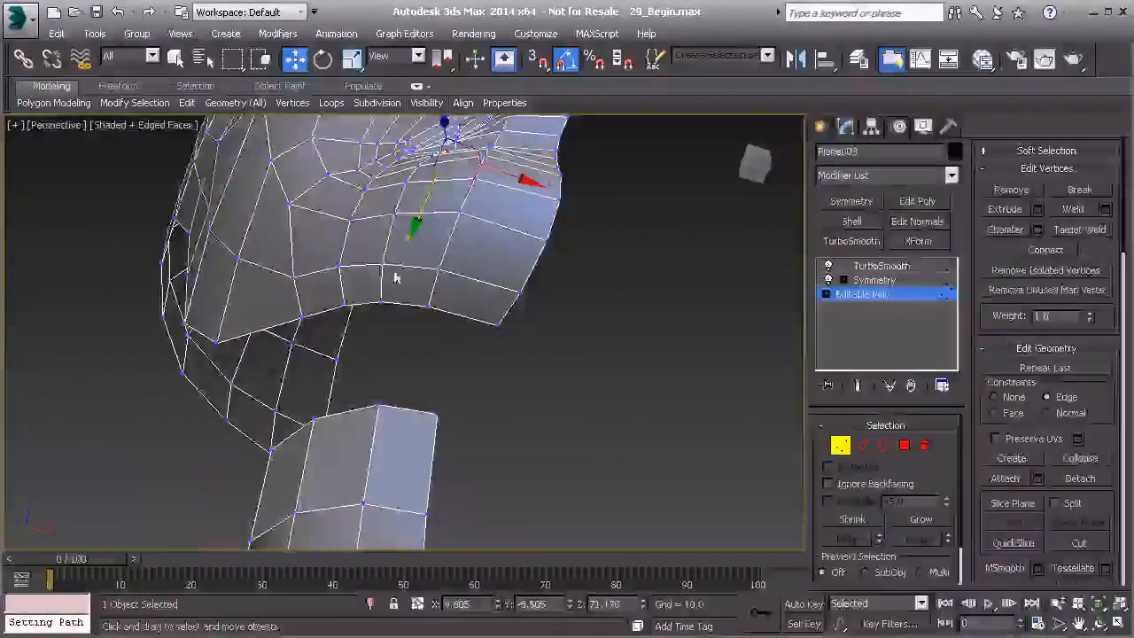
pyautogui.keyDown('alt'); pyautogui.moveTo(354, 380); pyautogui.dragTo(559, 426, button='middle'); pyautogui.keyUp('alt')
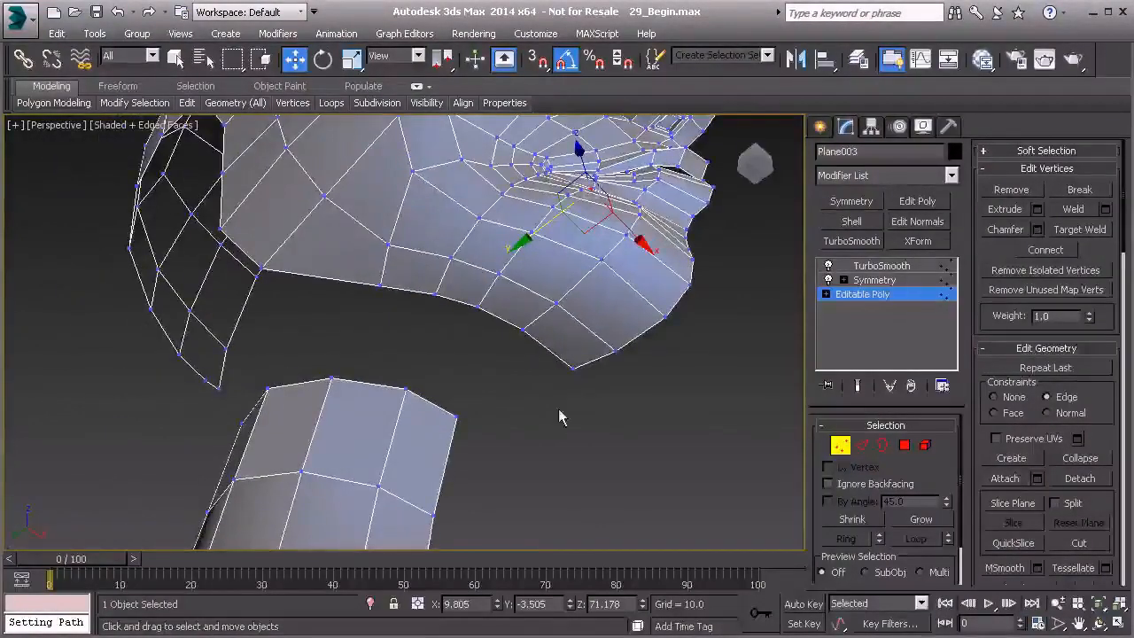
pyautogui.click(862, 446)
pyautogui.click(549, 348)
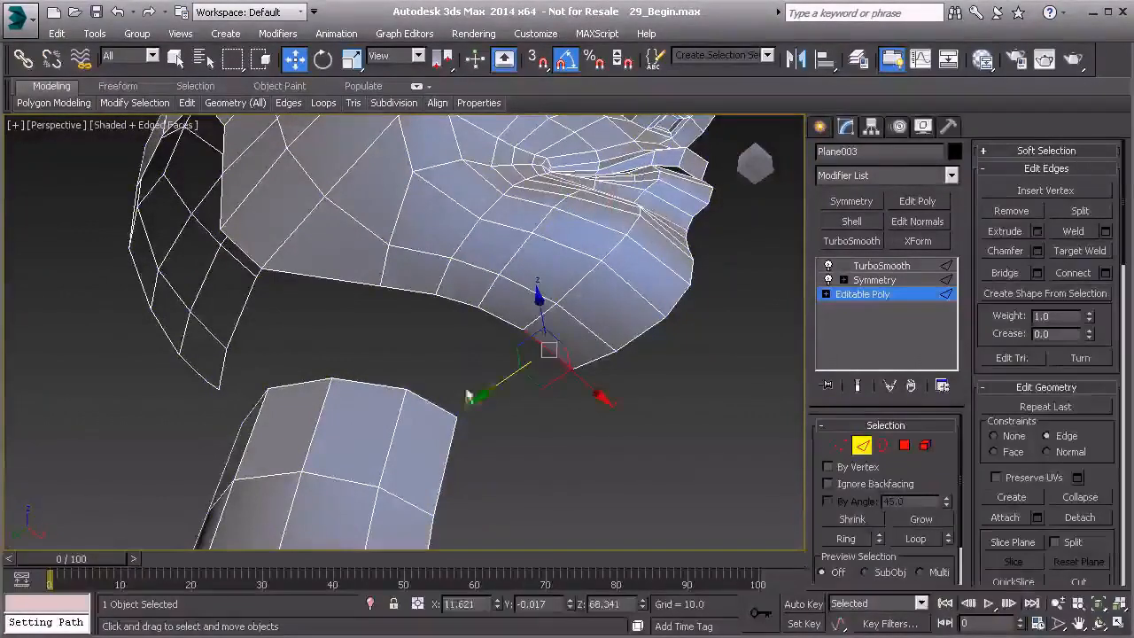
pyautogui.click(1020, 274)
pyautogui.keyDown('alt'); pyautogui.moveTo(461, 416); pyautogui.dragTo(456, 232, button='middle'); pyautogui.keyUp('alt')
pyautogui.click(480, 381)
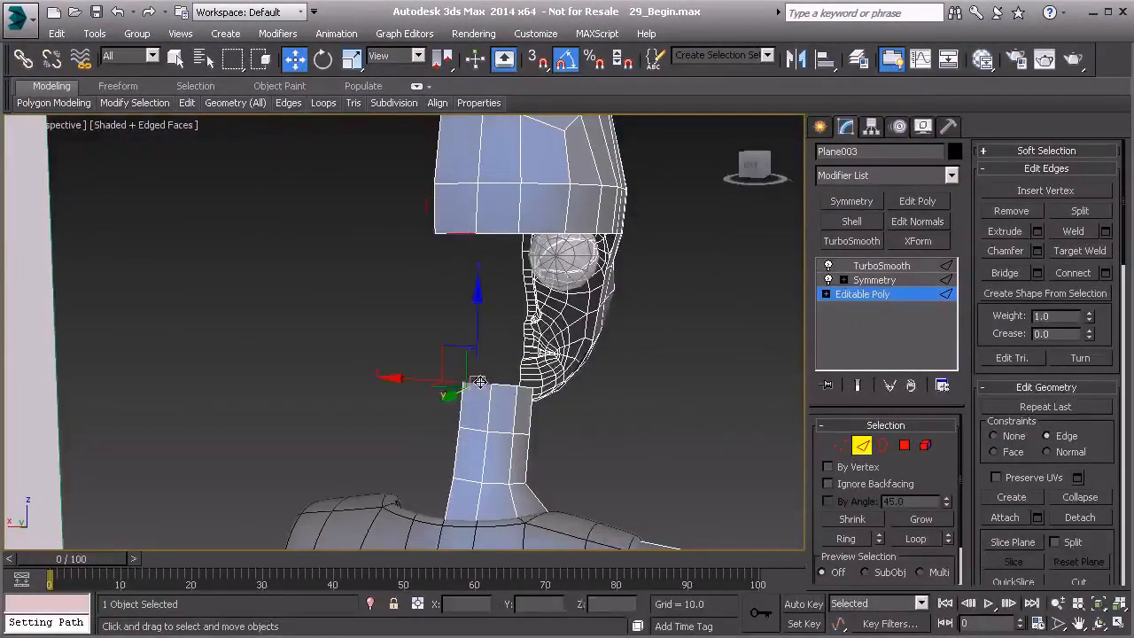
pyautogui.click(1039, 273)
pyautogui.keyDown('alt'); pyautogui.moveTo(467, 319); pyautogui.dragTo(444, 274, button='middle'); pyautogui.keyUp('alt')
pyautogui.scroll(3, 444, 274)
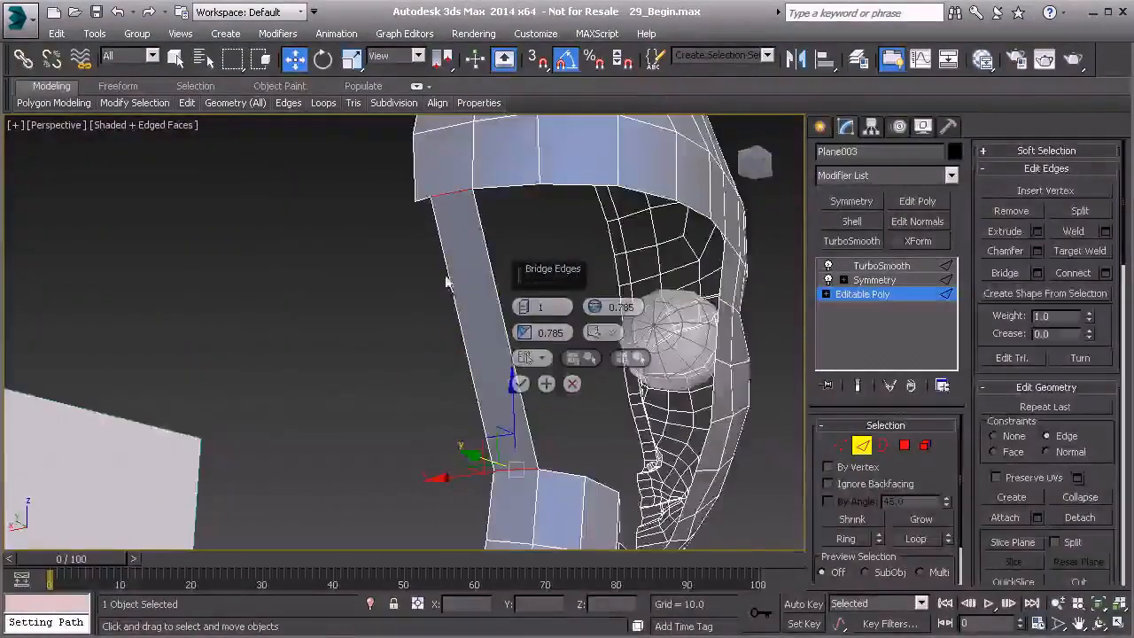
pyautogui.press('1')
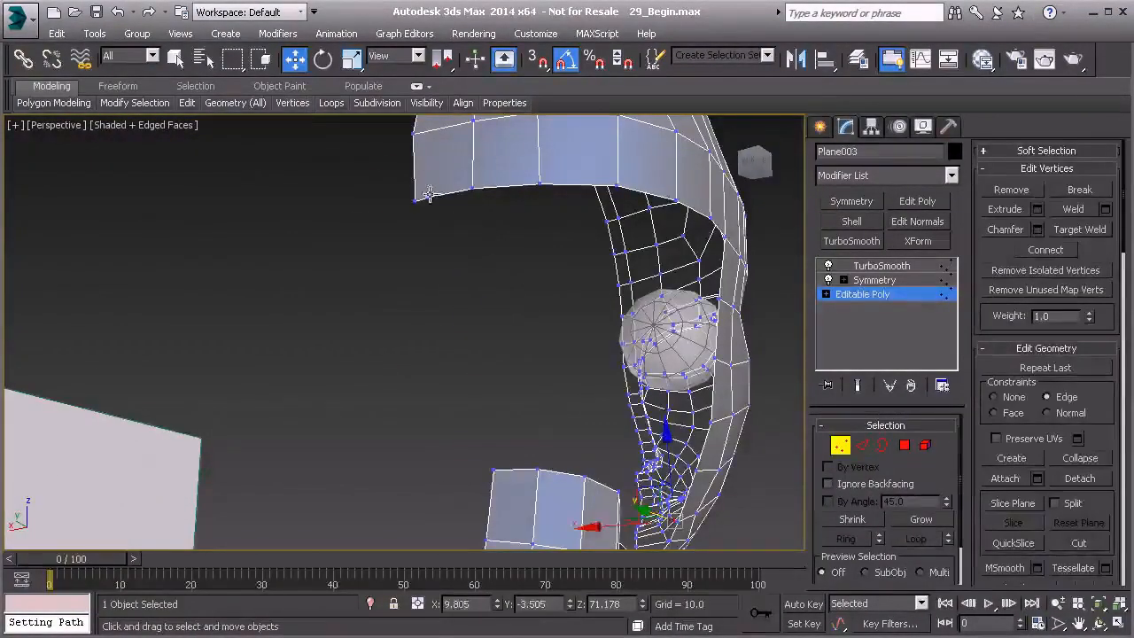
pyautogui.click(431, 193)
pyautogui.click(488, 266)
# Bridge the center edge at the back of the head to the neck's rear center edge with 3 segments.
pyautogui.press('2')
pyautogui.click(458, 195)
pyautogui.click(516, 471)
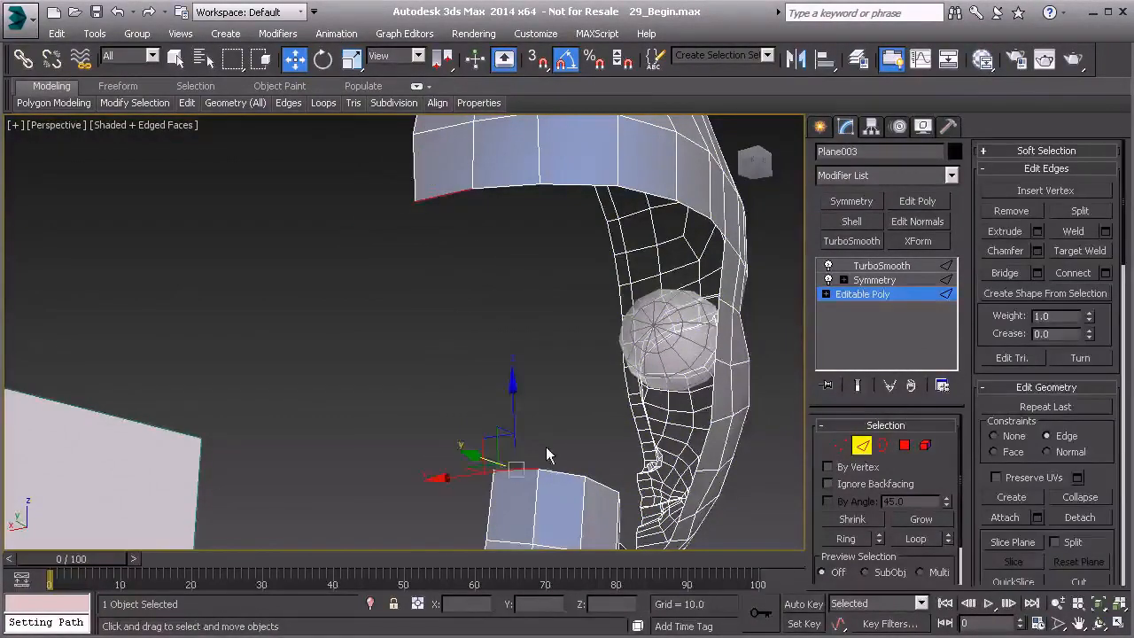
pyautogui.click(1011, 276)
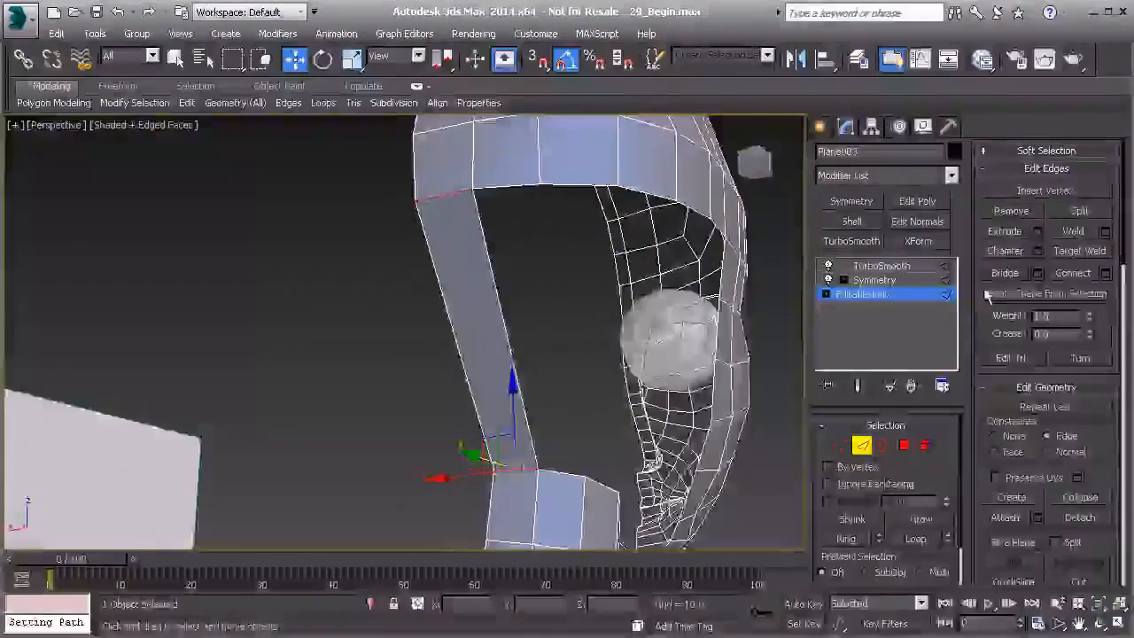
pyautogui.moveTo(574, 369)
pyautogui.keyDown('alt'); pyautogui.mouseDown(button='middle')
pyautogui.moveTo(534, 372)
pyautogui.moveTo(519, 331)
pyautogui.moveTo(594, 378)
pyautogui.moveTo(479, 378)
pyautogui.moveTo(513, 395)
pyautogui.mouseUp(button='middle'); pyautogui.keyUp('alt')
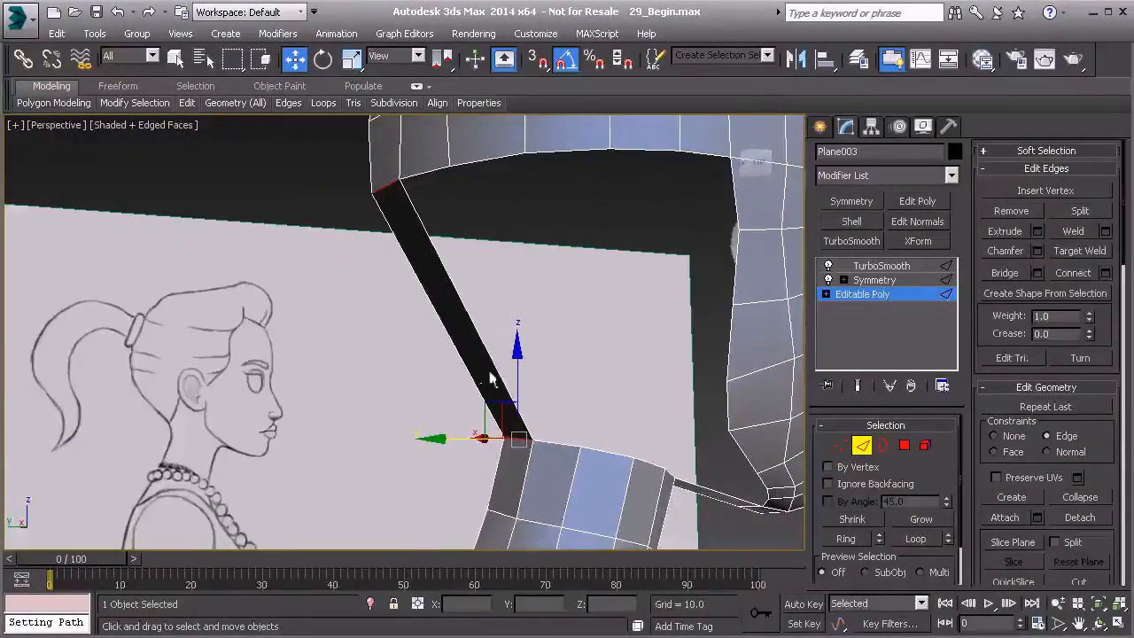
pyautogui.hotkey('ctrl', 'z')
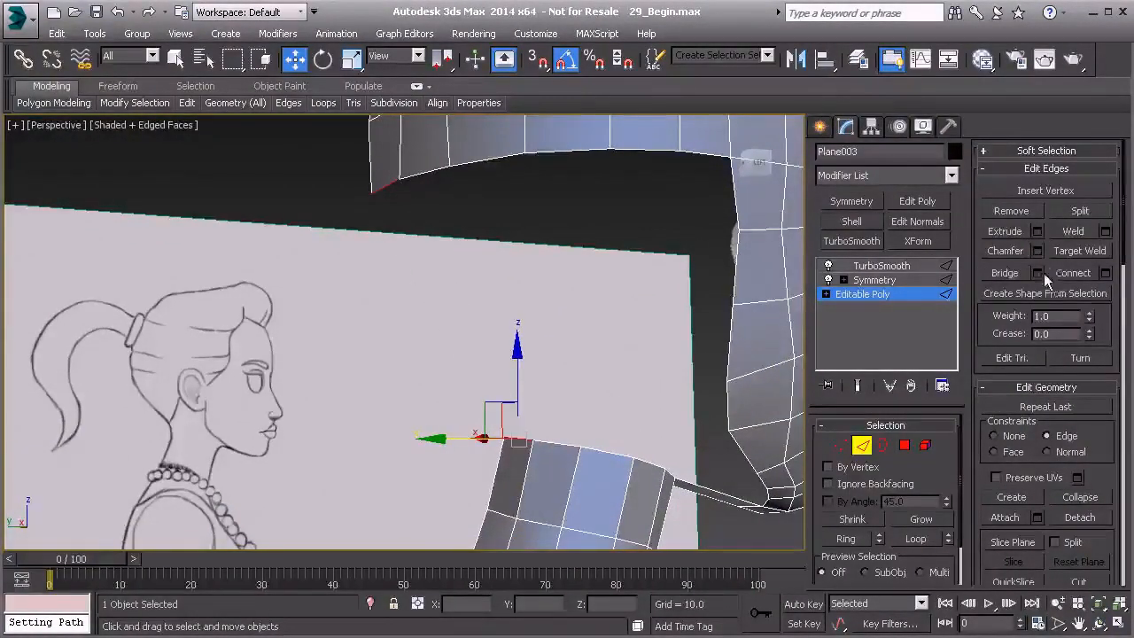
pyautogui.click(1037, 273)
pyautogui.moveTo(525, 305); pyautogui.dragTo(525, 303)
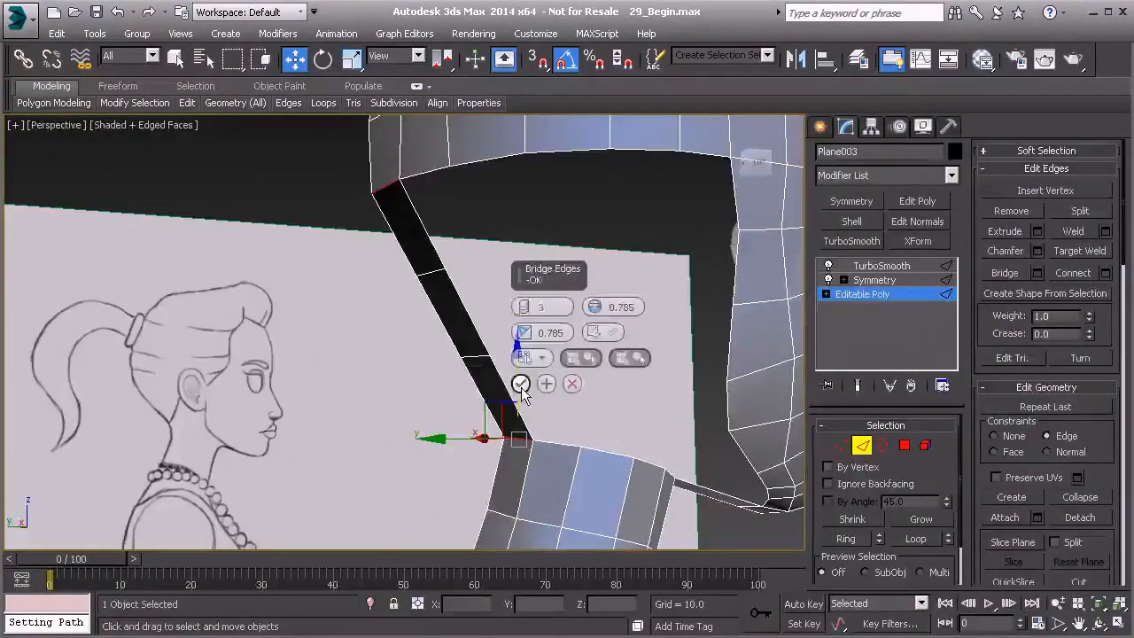
pyautogui.click(520, 382)
# Move the two inner vertex pairs of the rear head-to-neck strip onto the sketched nape contour in the left view.
pyautogui.press('f')
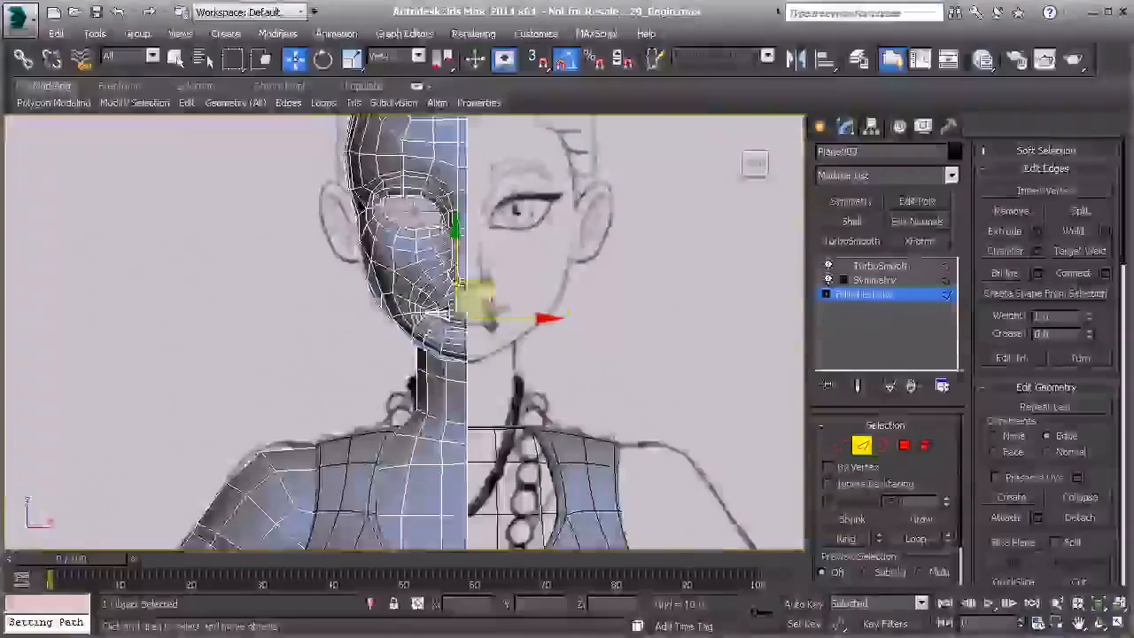
pyautogui.press('l')
pyautogui.moveTo(456, 306); pyautogui.dragTo(511, 250, button='middle')
pyautogui.press('1')
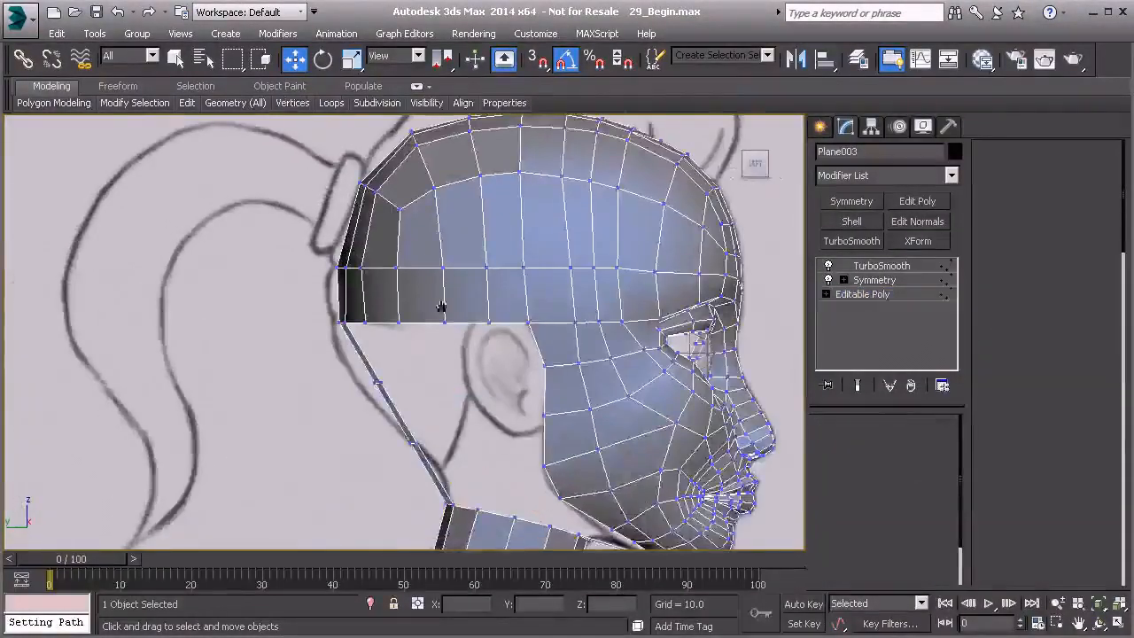
pyautogui.scroll(5, 384, 331)
pyautogui.moveTo(414, 345); pyautogui.dragTo(452, 354)
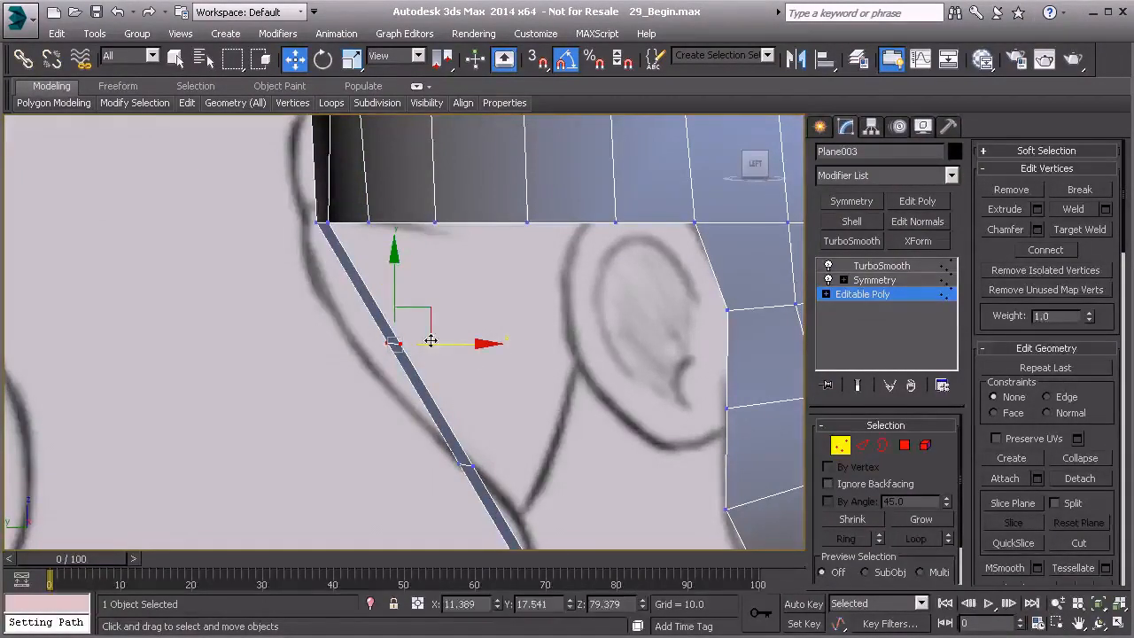
pyautogui.moveTo(450, 344); pyautogui.dragTo(409, 344)
pyautogui.moveTo(466, 461); pyautogui.dragTo(430, 343, button='middle')
pyautogui.moveTo(412, 329); pyautogui.dragTo(444, 363)
pyautogui.moveTo(464, 310); pyautogui.dragTo(493, 323)
# Fine-tune the upper inner vertex pair of the rear strip so it follows the sketched back of the neck.
pyautogui.moveTo(308, 207); pyautogui.dragTo(330, 291, button='middle')
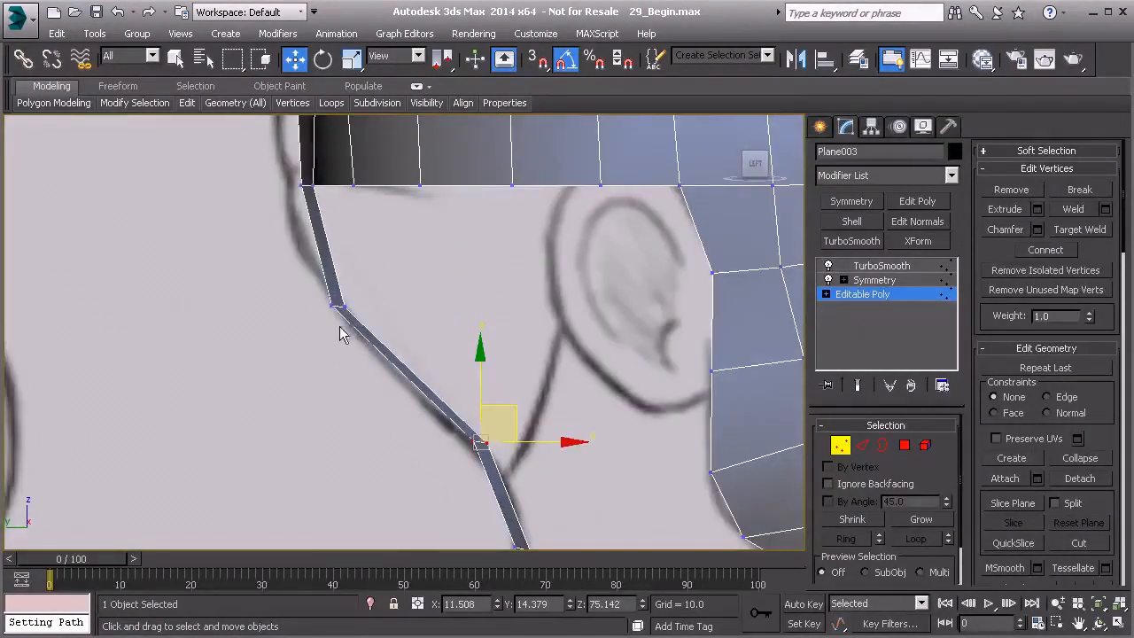
pyautogui.moveTo(383, 350); pyautogui.dragTo(383, 349)
pyautogui.moveTo(370, 281); pyautogui.dragTo(397, 305)
pyautogui.moveTo(406, 304); pyautogui.dragTo(329, 295, button='middle')
pyautogui.scroll(-2, 329, 296)
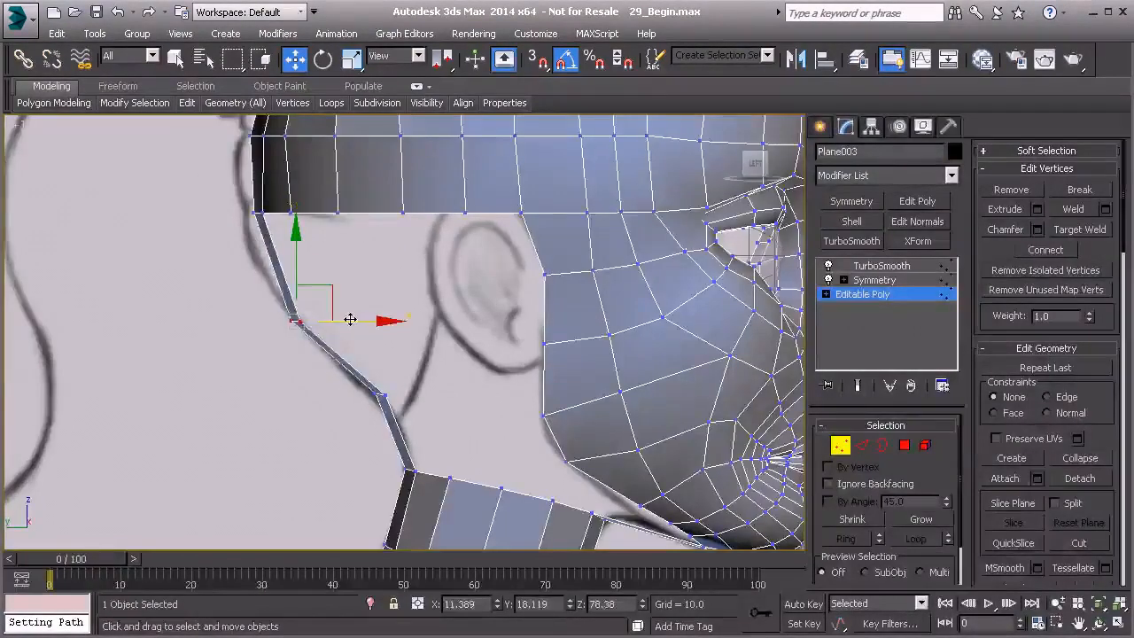
pyautogui.press('p')
pyautogui.keyDown('alt'); pyautogui.moveTo(344, 346); pyautogui.dragTo(371, 347, button='middle'); pyautogui.keyUp('alt')
pyautogui.keyDown('alt'); pyautogui.moveTo(368, 394); pyautogui.dragTo(398, 337, button='middle'); pyautogui.keyUp('alt')
pyautogui.scroll(2, 399, 337)
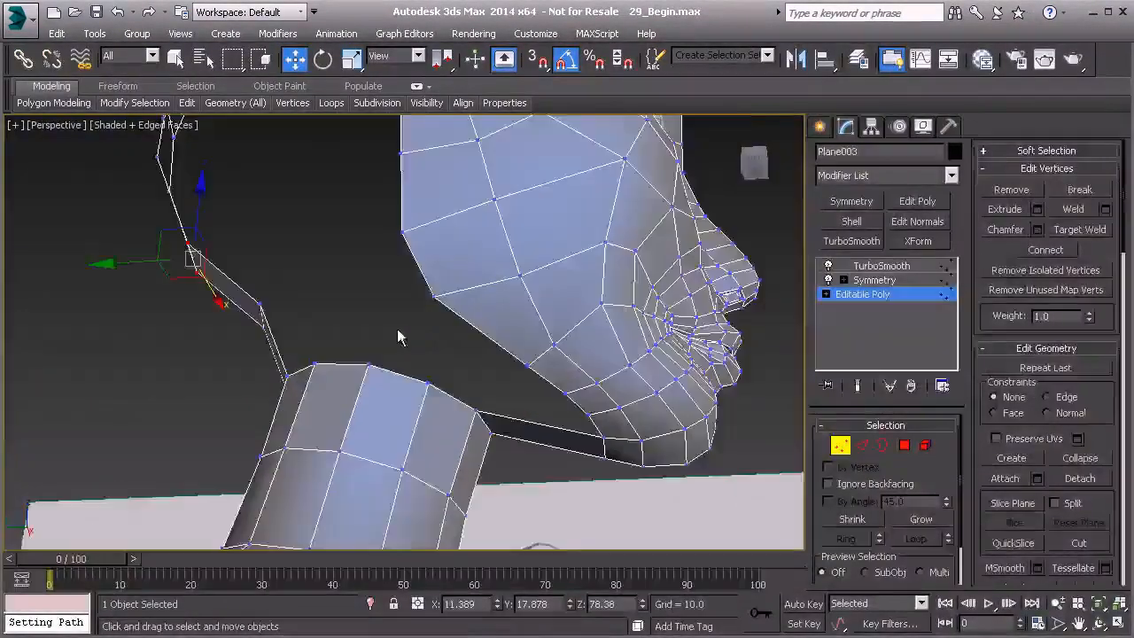
pyautogui.press('2')
pyautogui.click(419, 268)
pyautogui.keyDown('ctrl'); pyautogui.click(343, 363); pyautogui.keyUp('ctrl')
pyautogui.keyDown('alt'); pyautogui.moveTo(344, 363); pyautogui.dragTo(408, 350, button='middle'); pyautogui.keyUp('alt')
pyautogui.keyDown('alt'); pyautogui.moveTo(525, 348); pyautogui.dragTo(236, 298, button='middle'); pyautogui.keyUp('alt')
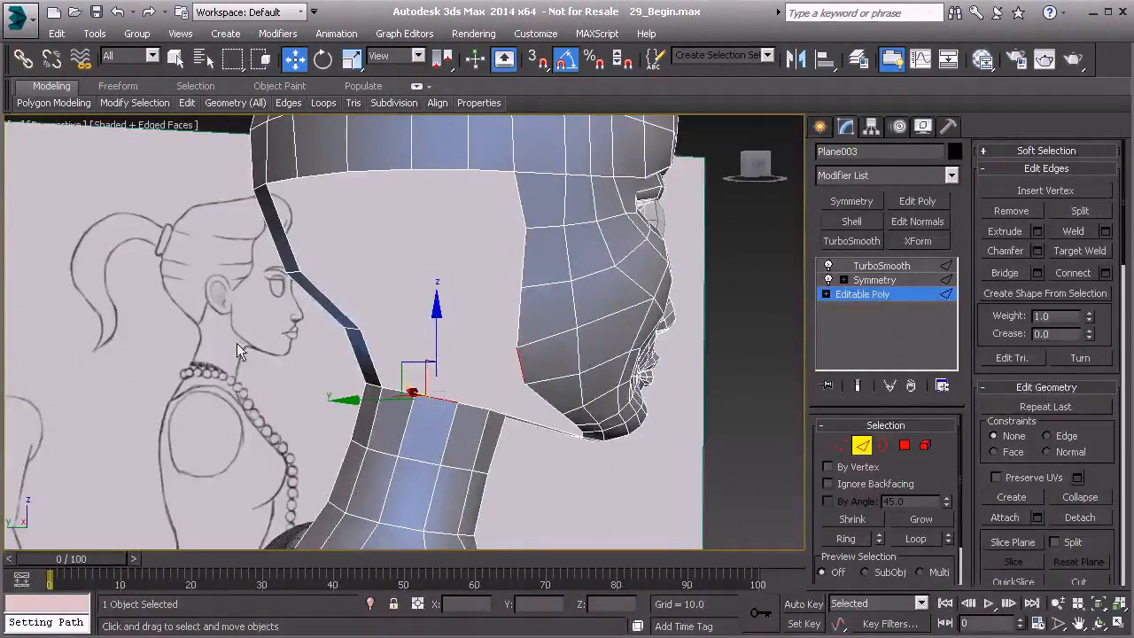
# Extend the four open edges along the rear border of the cheek inward as a new strip of polygons.
pyautogui.click(524, 257)
pyautogui.moveTo(516, 226); pyautogui.dragTo(512, 200)
pyautogui.keyDown('ctrl'); pyautogui.click(516, 327); pyautogui.keyUp('ctrl')
pyautogui.keyDown('ctrl'); pyautogui.click(523, 375); pyautogui.keyUp('ctrl')
pyautogui.keyDown('alt'); pyautogui.moveTo(536, 395); pyautogui.dragTo(535, 315, button='middle'); pyautogui.keyUp('alt')
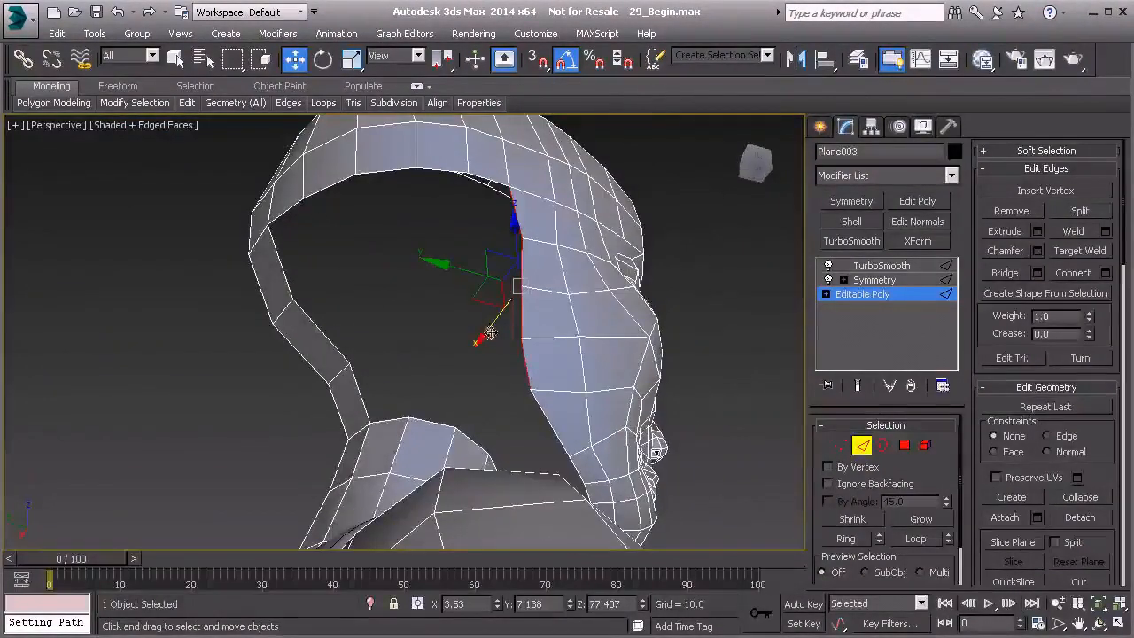
pyautogui.moveTo(487, 330); pyautogui.dragTo(473, 343)
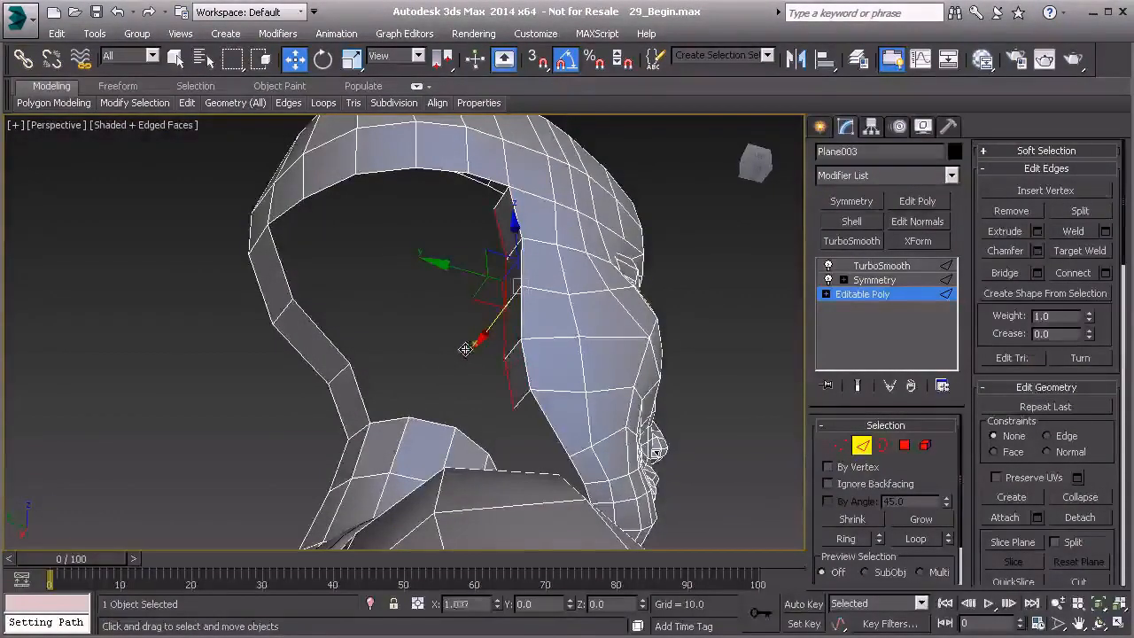
pyautogui.keyDown('alt'); pyautogui.moveTo(467, 342); pyautogui.dragTo(419, 316, button='middle'); pyautogui.keyUp('alt')
pyautogui.moveTo(419, 317); pyautogui.dragTo(434, 318)
# Bridge the lowest edge of the new cheek strip to the neck's upper side edge with 2 segments.
pyautogui.keyDown('alt'); pyautogui.moveTo(434, 317); pyautogui.dragTo(400, 298, button='middle'); pyautogui.keyUp('alt')
pyautogui.scroll(3, 446, 372)
pyautogui.moveTo(465, 396); pyautogui.dragTo(381, 344, button='middle')
pyautogui.click(473, 320)
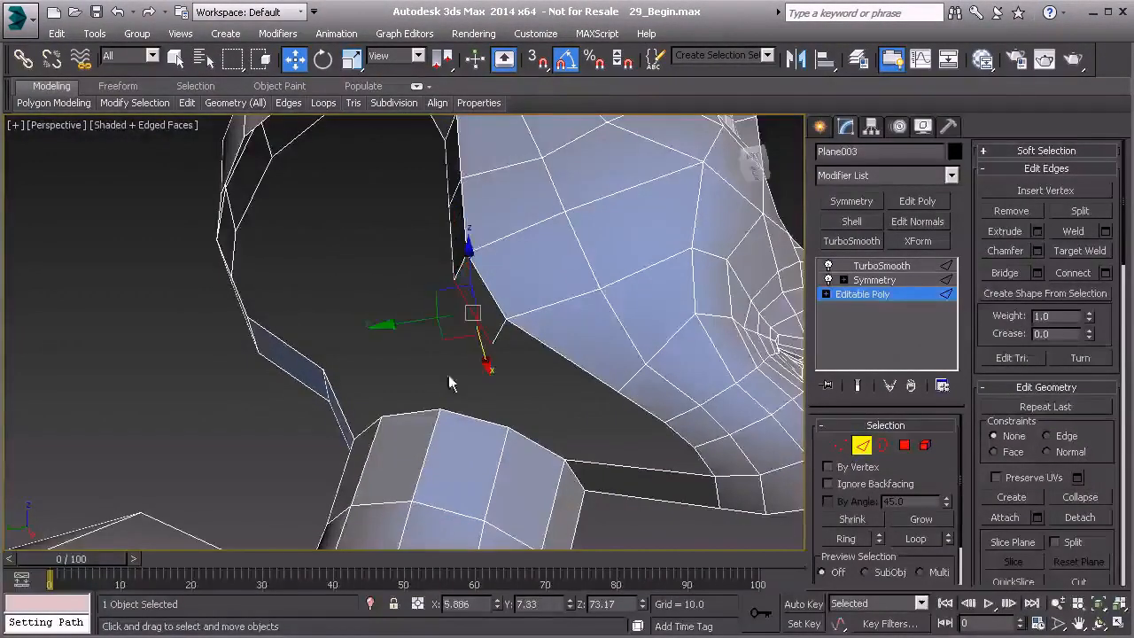
pyautogui.keyDown('ctrl'); pyautogui.click(422, 415); pyautogui.keyUp('ctrl')
pyautogui.keyDown('alt'); pyautogui.moveTo(421, 415); pyautogui.dragTo(474, 426, button='middle'); pyautogui.keyUp('alt')
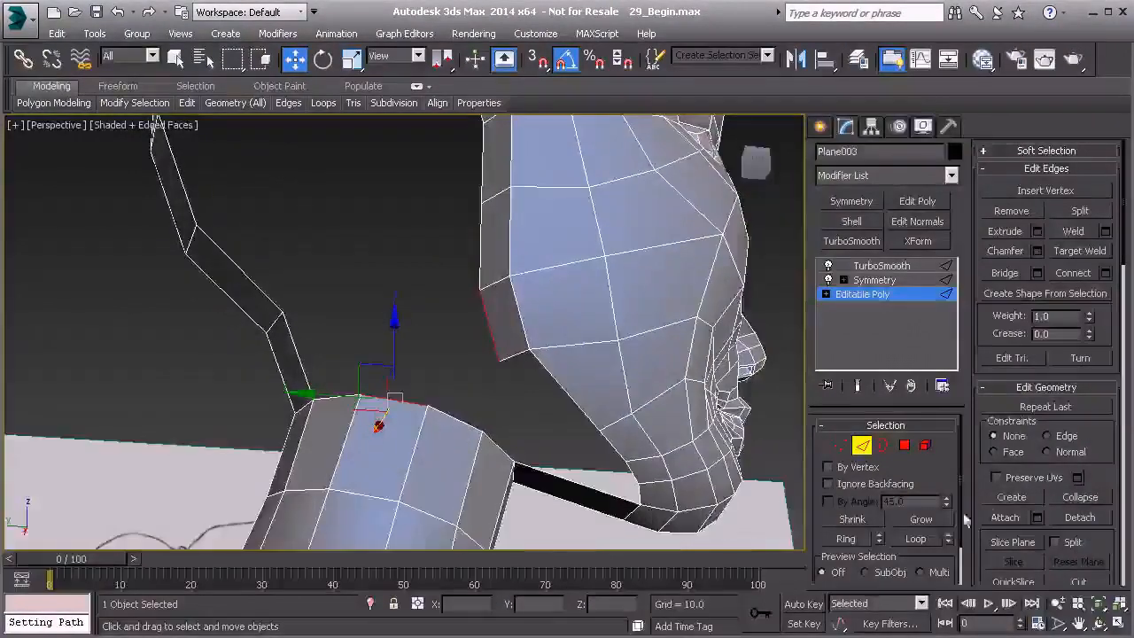
pyautogui.click(1037, 273)
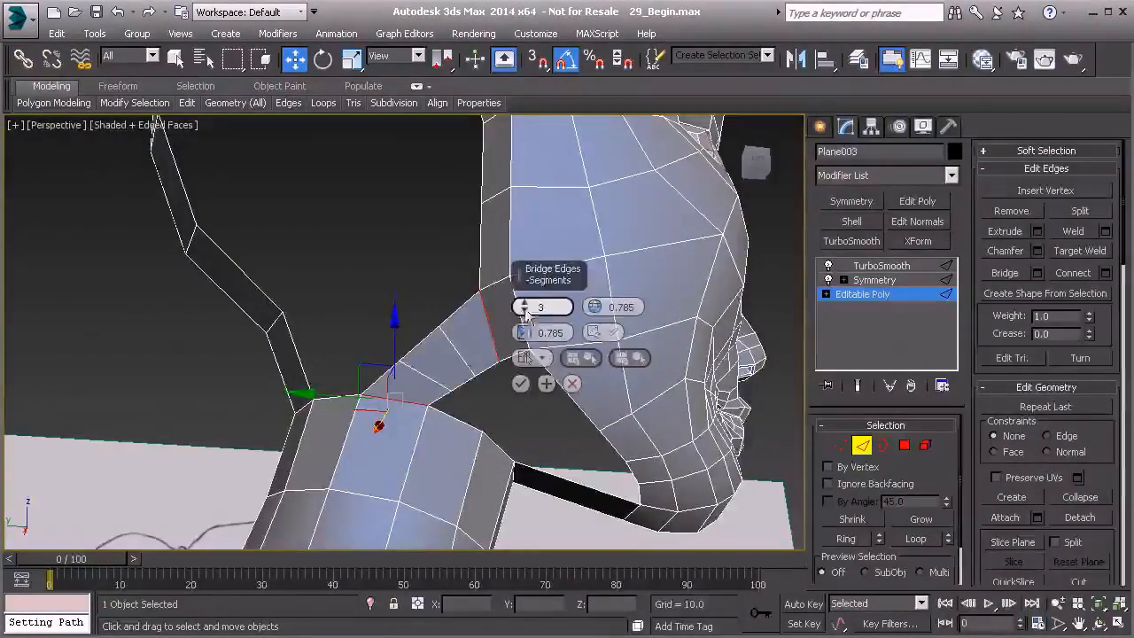
pyautogui.click(520, 383)
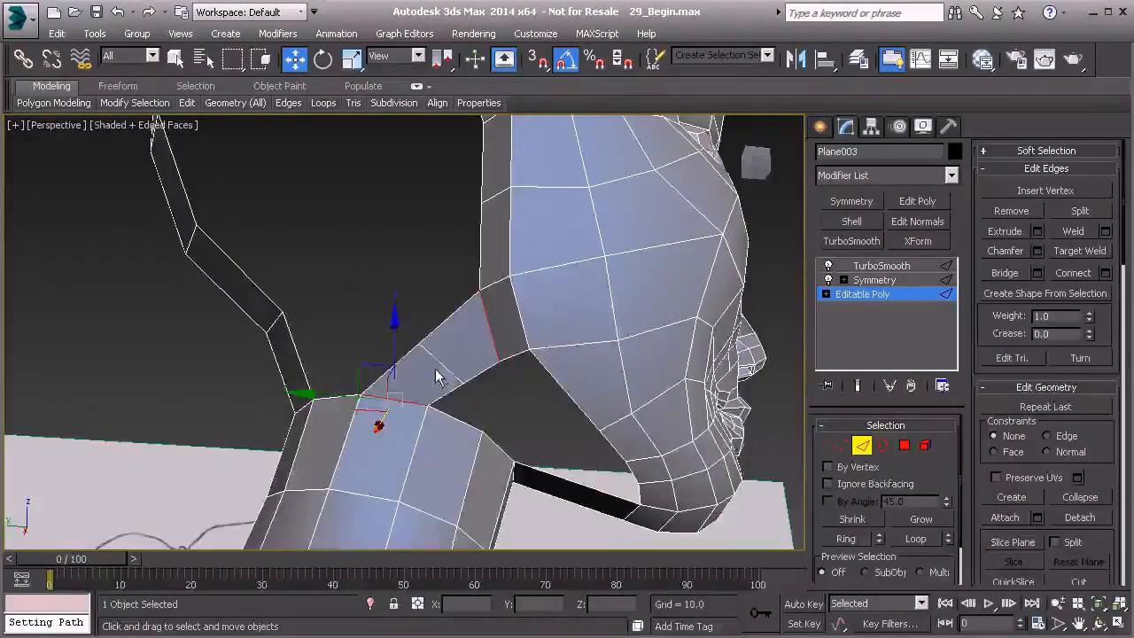
# Raise the middle edge of the new jaw-to-neck bridge to give the connection a smoother curve.
pyautogui.keyDown('alt'); pyautogui.moveTo(434, 383); pyautogui.dragTo(512, 395, button='middle'); pyautogui.keyUp('alt')
pyautogui.moveTo(444, 320); pyautogui.dragTo(443, 303)
pyautogui.keyDown('alt'); pyautogui.moveTo(494, 355); pyautogui.dragTo(533, 371, button='middle'); pyautogui.keyUp('alt')
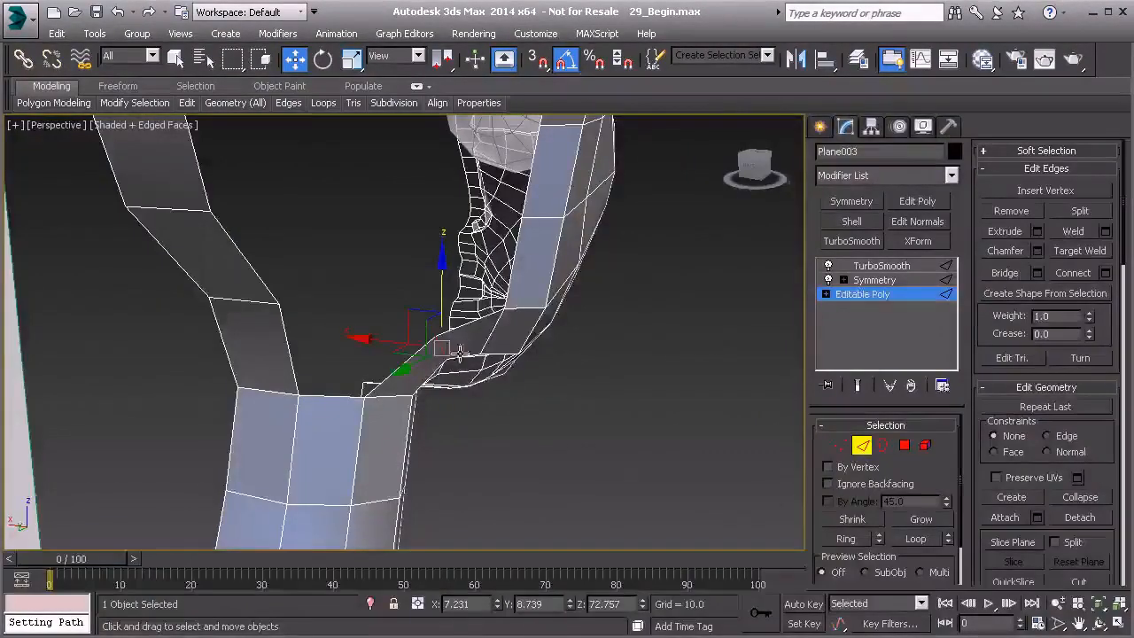
pyautogui.keyDown('alt'); pyautogui.moveTo(374, 474); pyautogui.dragTo(399, 279, button='middle'); pyautogui.keyUp('alt')
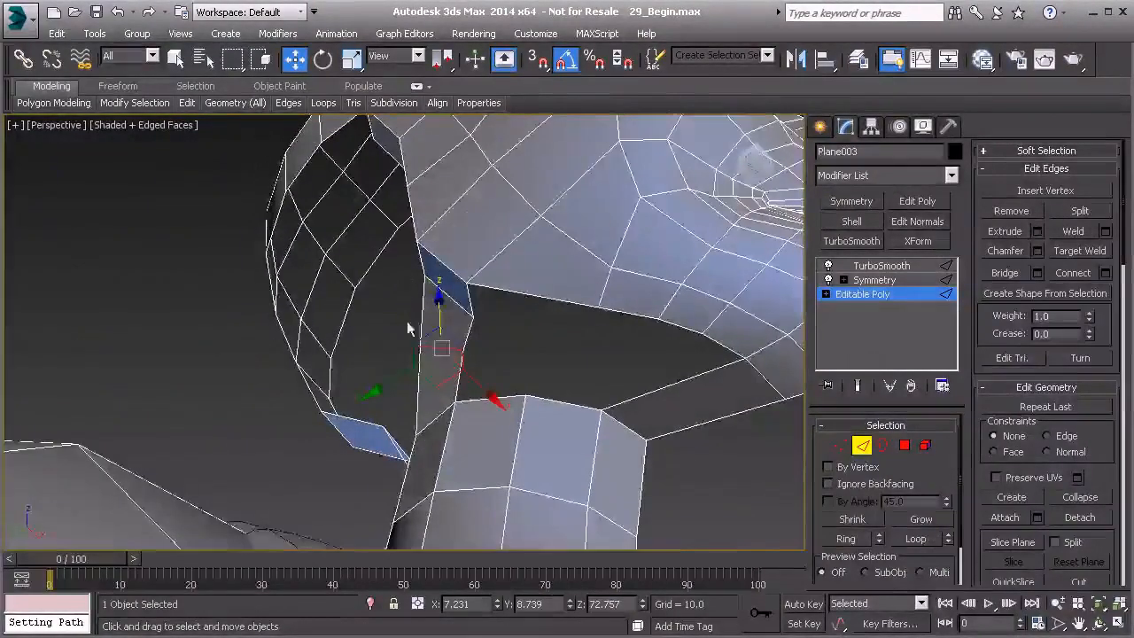
pyautogui.keyDown('alt'); pyautogui.moveTo(537, 345); pyautogui.dragTo(438, 352, button='middle'); pyautogui.keyUp('alt')
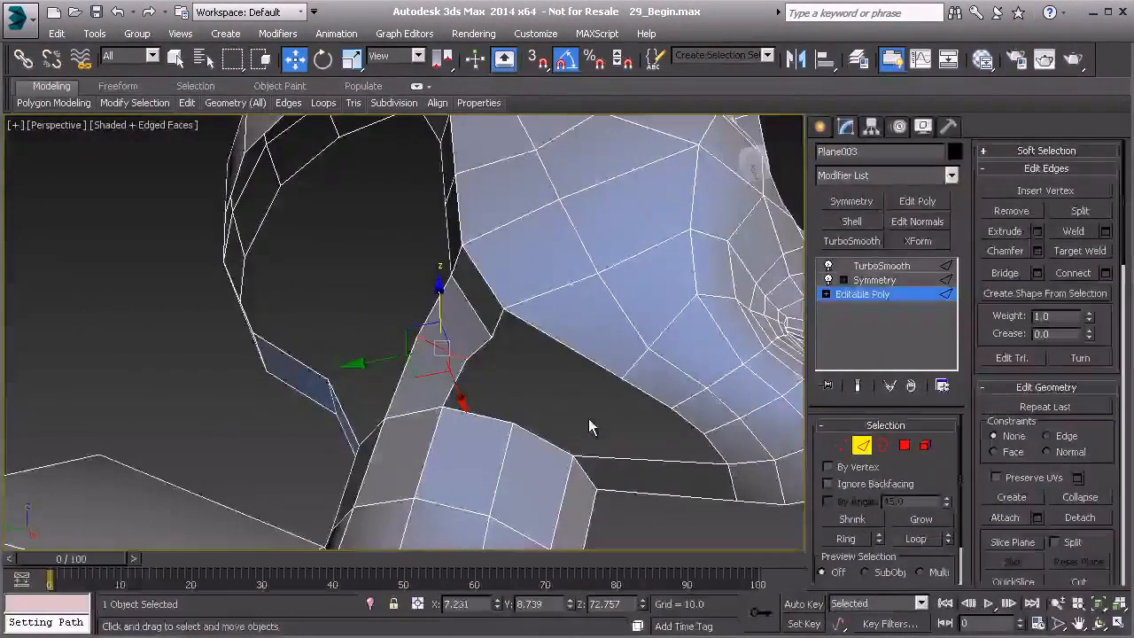
pyautogui.moveTo(641, 412)
pyautogui.keyDown('alt'); pyautogui.mouseDown(button='middle')
pyautogui.moveTo(544, 434)
pyautogui.moveTo(370, 395)
pyautogui.mouseUp(button='middle'); pyautogui.keyUp('alt')
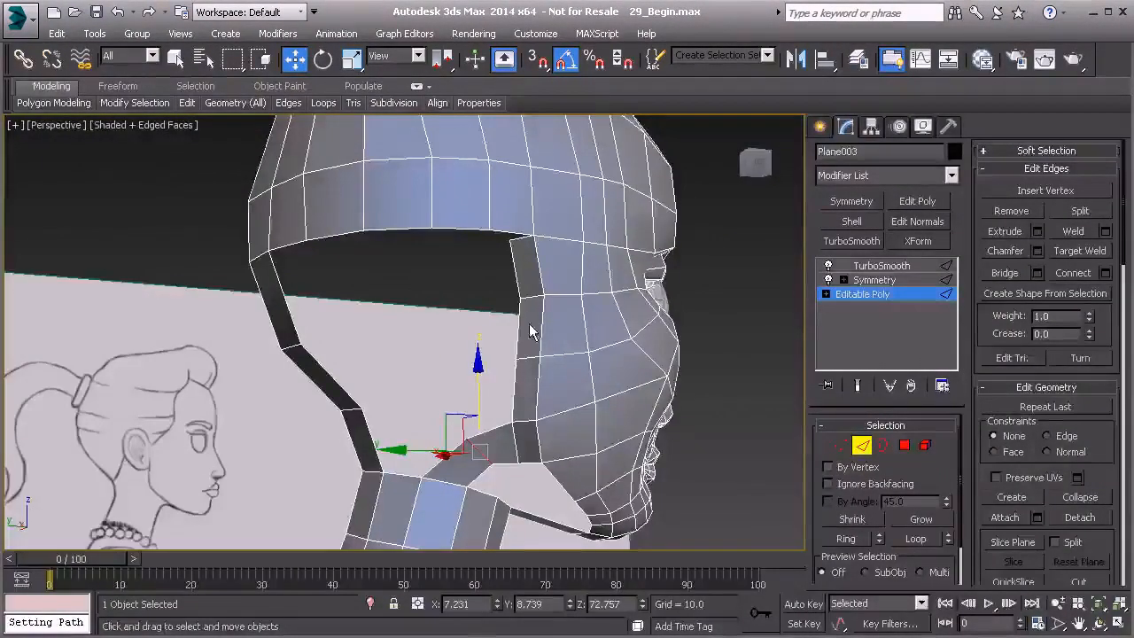
# Target-weld the top free vertex of the cheek strip to the nearest vertex behind it on the skull's lower border.
pyautogui.keyDown('alt'); pyautogui.moveTo(413, 343); pyautogui.dragTo(378, 297, button='middle'); pyautogui.keyUp('alt')
pyautogui.scroll(5, 400, 332)
pyautogui.press('1')
pyautogui.scroll(-4, 479, 306)
pyautogui.rightClick(516, 292)
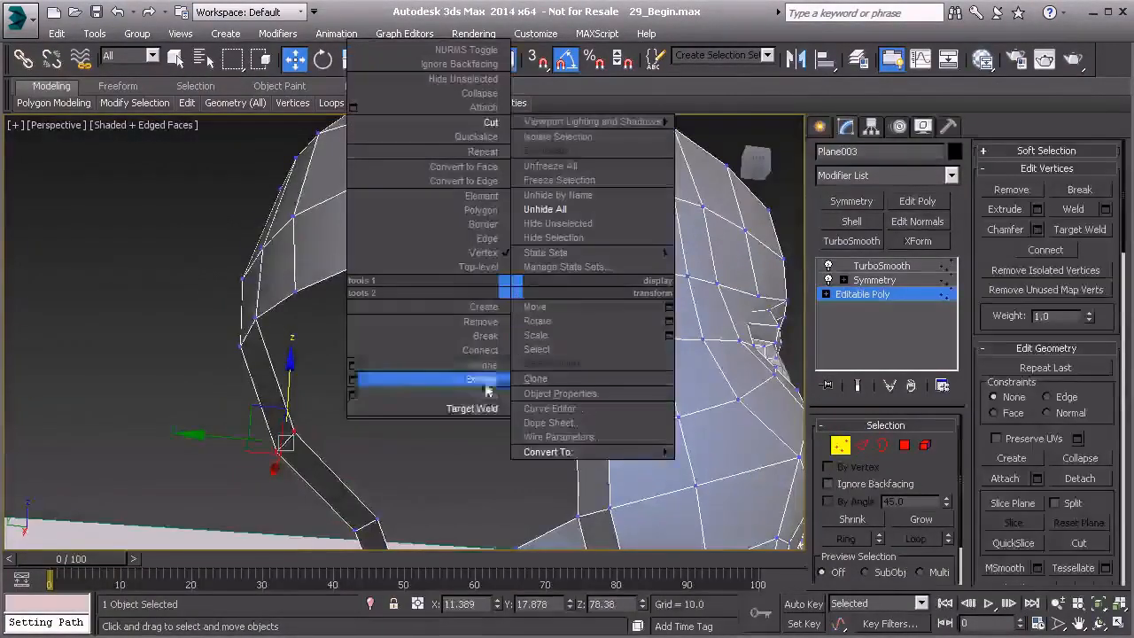
pyautogui.click(410, 478)
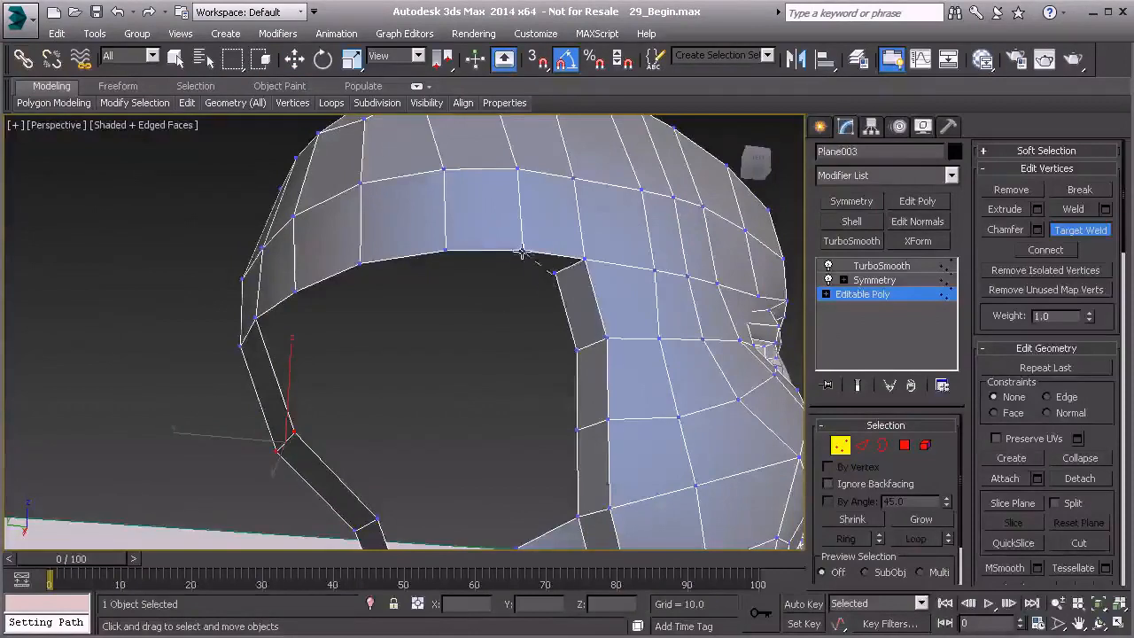
pyautogui.keyDown('alt'); pyautogui.moveTo(519, 316); pyautogui.dragTo(552, 494, button='middle'); pyautogui.keyUp('alt')
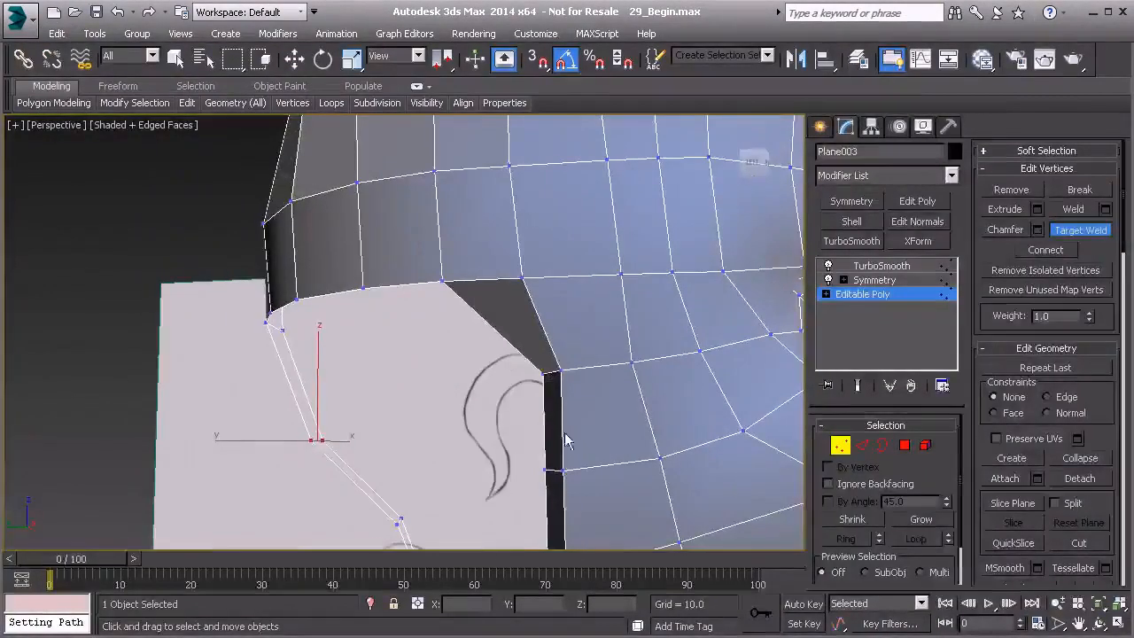
# Reposition the upper inner vertex of the cheek strip just below the weld to even out the strip.
pyautogui.press('w')
pyautogui.click(542, 374)
pyautogui.moveTo(467, 374); pyautogui.dragTo(457, 377)
pyautogui.keyDown('alt'); pyautogui.moveTo(559, 354); pyautogui.dragTo(621, 299, button='middle'); pyautogui.keyUp('alt')
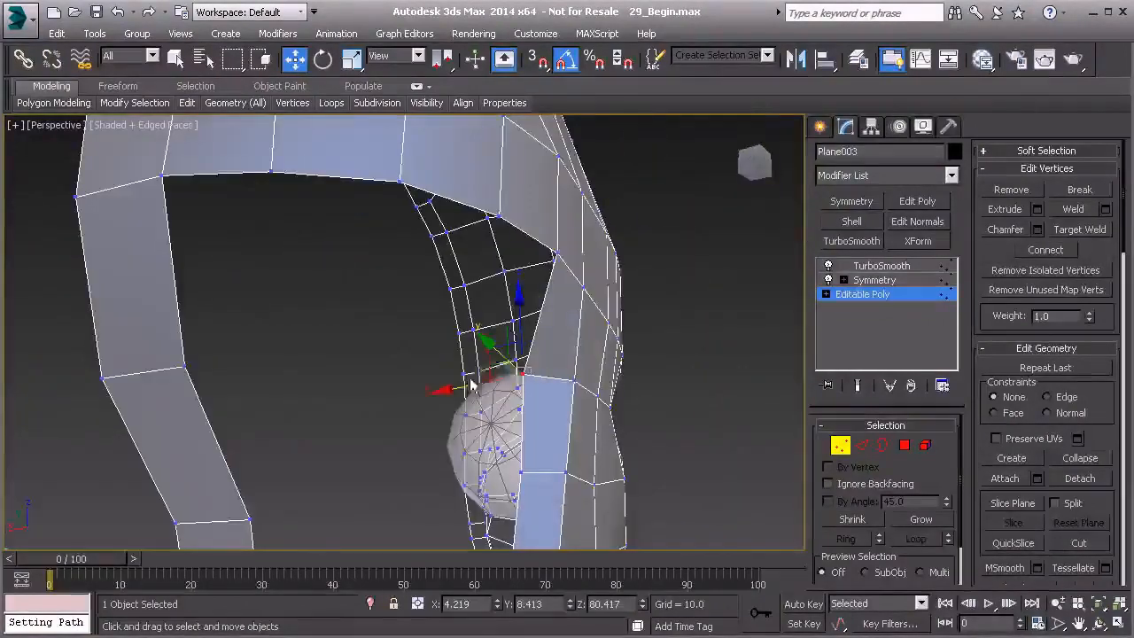
pyautogui.moveTo(474, 389); pyautogui.dragTo(480, 388)
pyautogui.moveTo(559, 321)
pyautogui.keyDown('alt'); pyautogui.mouseDown(button='middle')
pyautogui.moveTo(438, 372)
pyautogui.moveTo(483, 288)
pyautogui.moveTo(458, 321)
pyautogui.mouseUp(button='middle'); pyautogui.keyUp('alt')
# Bridge the cheek strip's upper rear edge to the middle edge of the nape strip with 3 segments.
pyautogui.press('2')
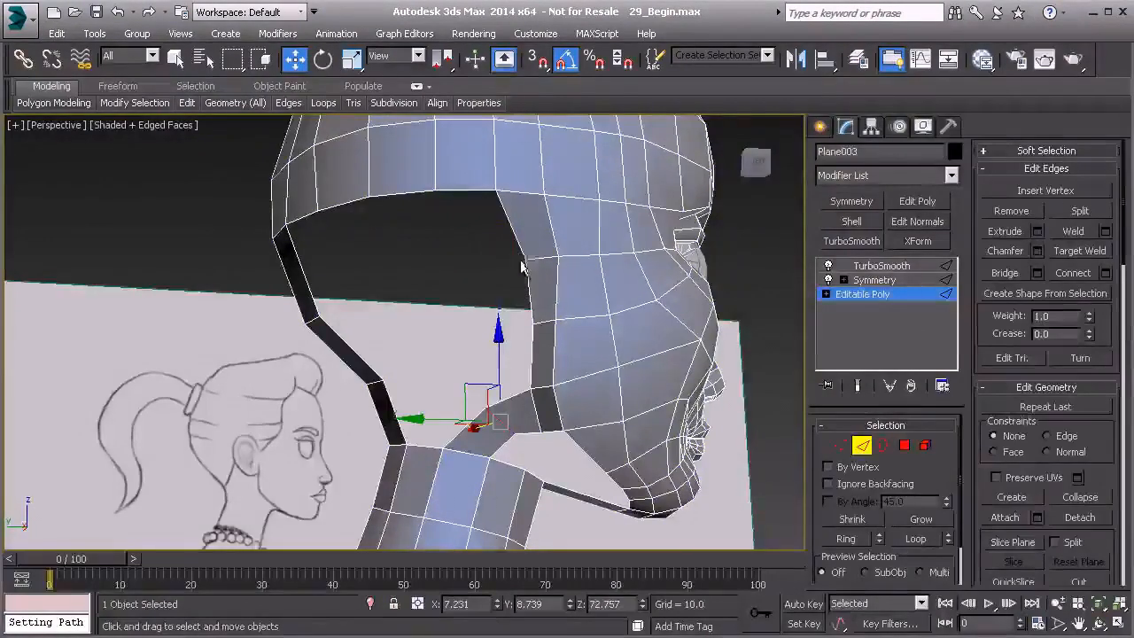
pyautogui.click(527, 301)
pyautogui.keyDown('ctrl'); pyautogui.click(355, 356); pyautogui.keyUp('ctrl')
pyautogui.keyDown('alt'); pyautogui.moveTo(342, 356); pyautogui.dragTo(368, 341, button='middle'); pyautogui.keyUp('alt')
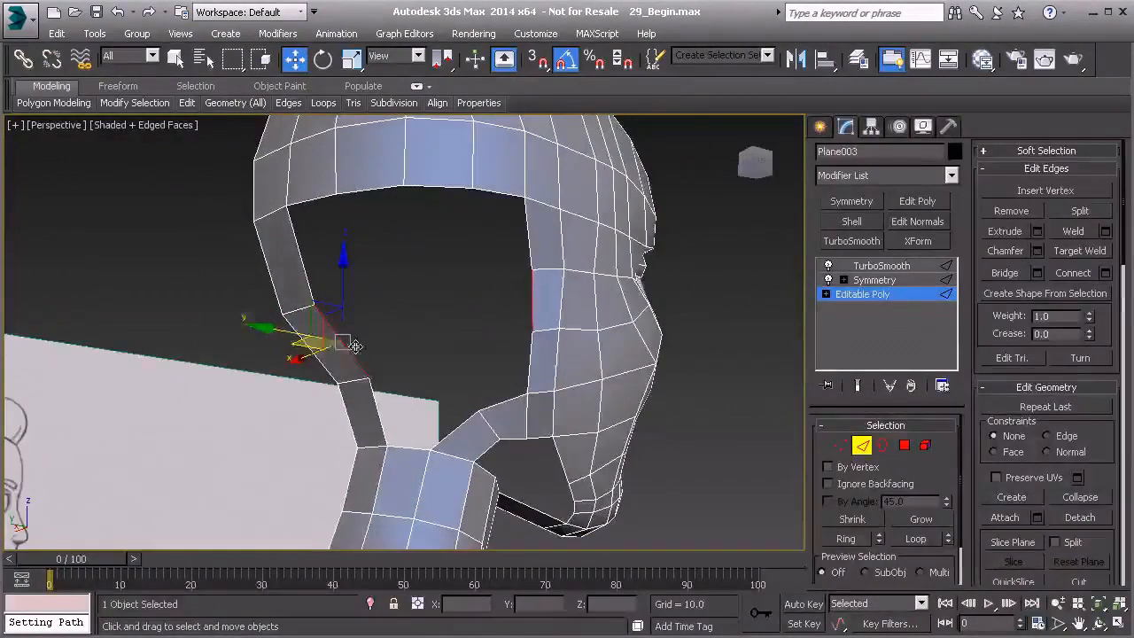
pyautogui.click(1035, 274)
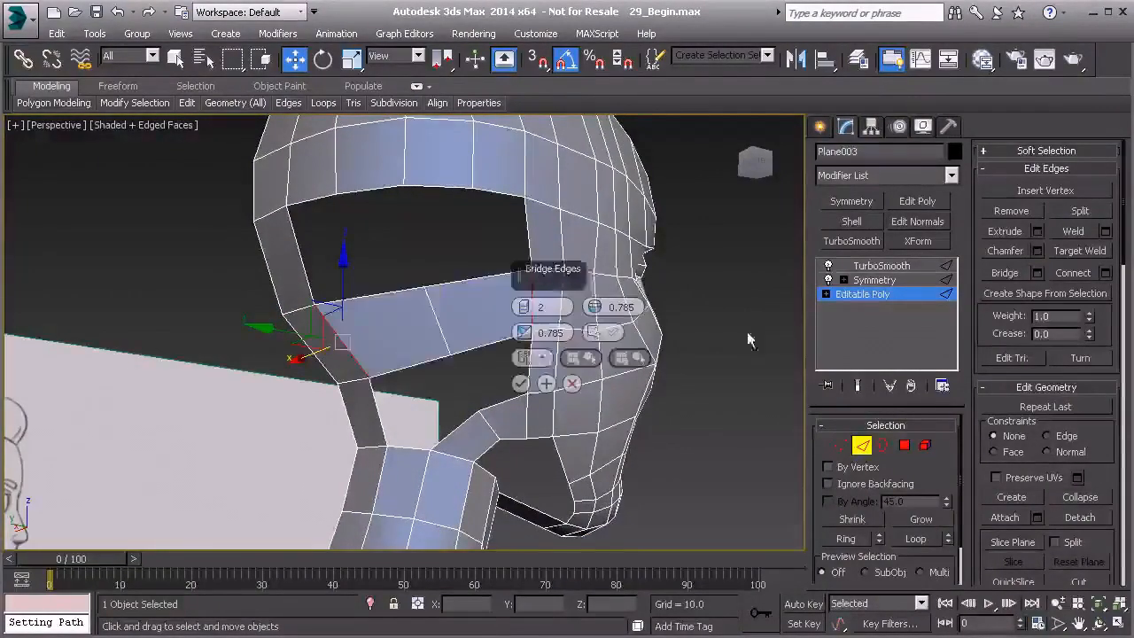
pyautogui.click(524, 307)
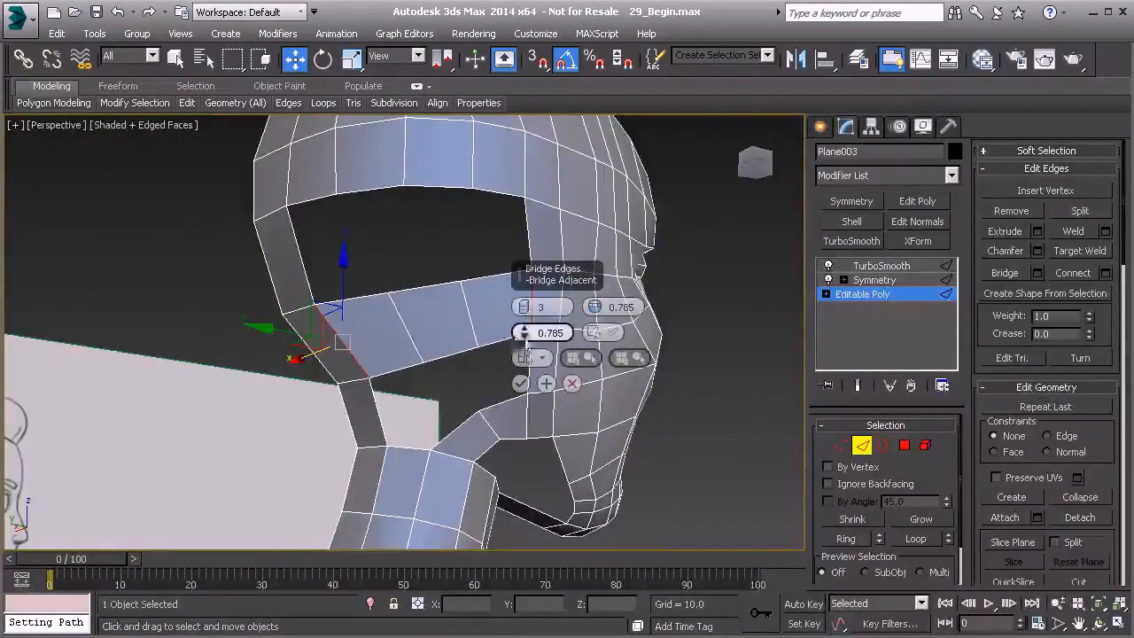
pyautogui.keyDown('alt'); pyautogui.moveTo(474, 342); pyautogui.dragTo(446, 346, button='middle'); pyautogui.keyUp('alt')
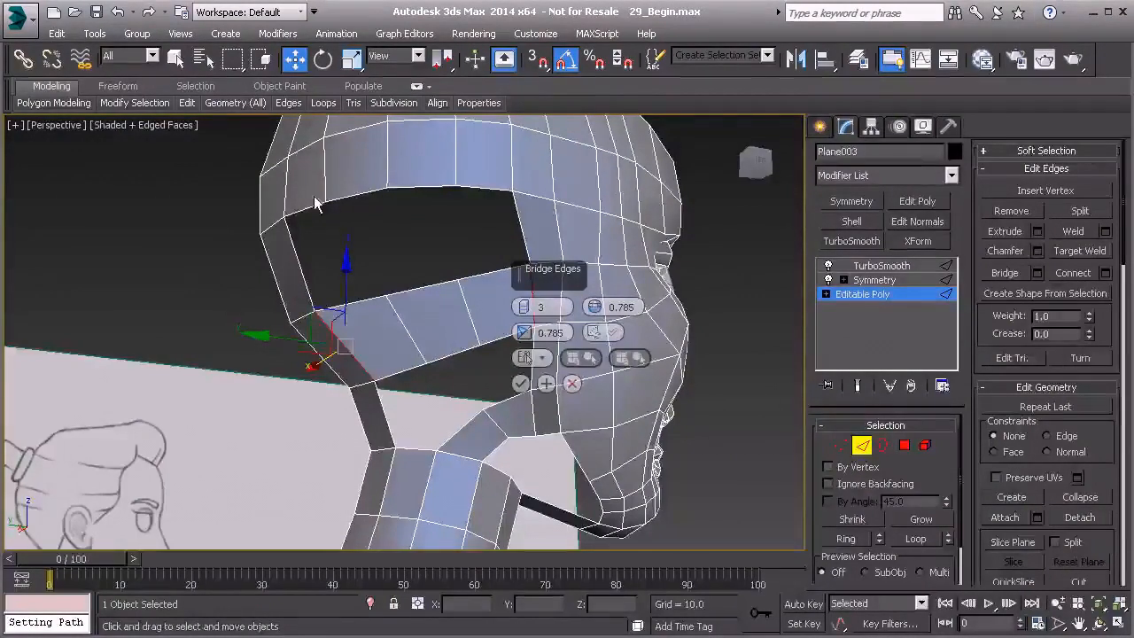
pyautogui.moveTo(347, 352); pyautogui.dragTo(334, 325, button='middle')
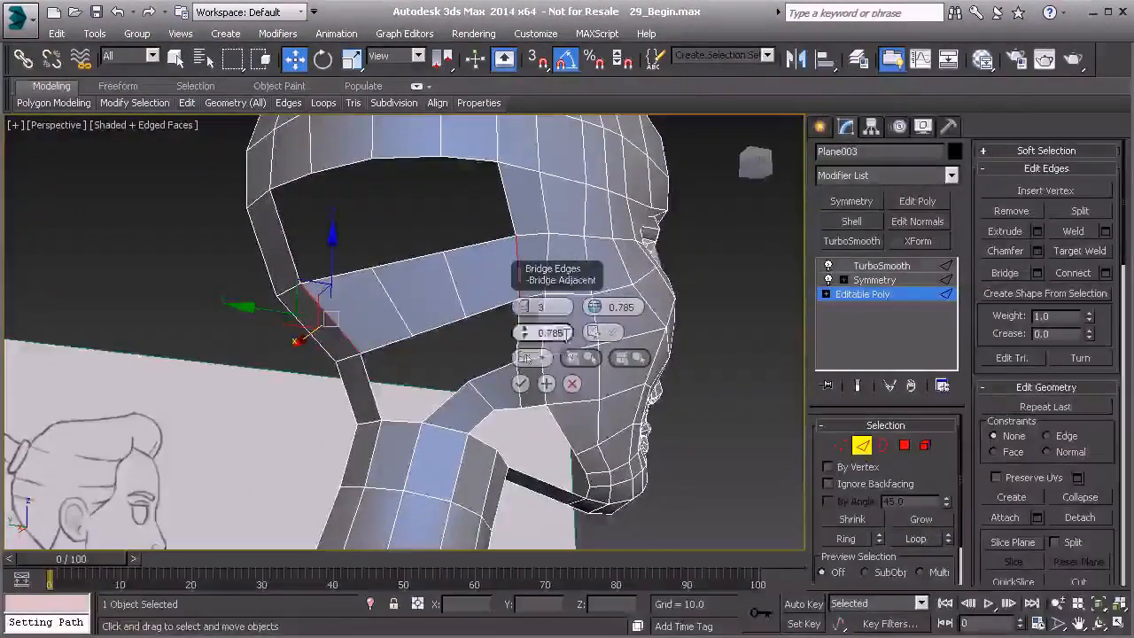
pyautogui.moveTo(412, 338)
pyautogui.keyDown('alt'); pyautogui.mouseDown(button='middle')
pyautogui.moveTo(364, 342)
pyautogui.moveTo(425, 346)
pyautogui.mouseUp(button='middle'); pyautogui.keyUp('alt')
pyautogui.moveTo(524, 317); pyautogui.dragTo(464, 354)
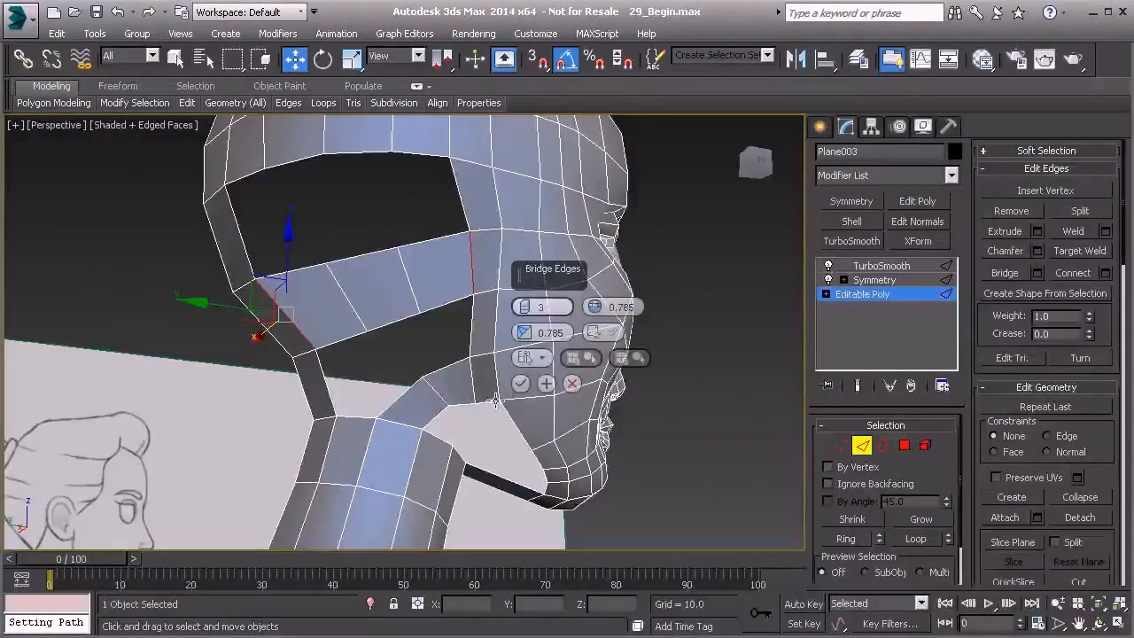
pyautogui.click(522, 382)
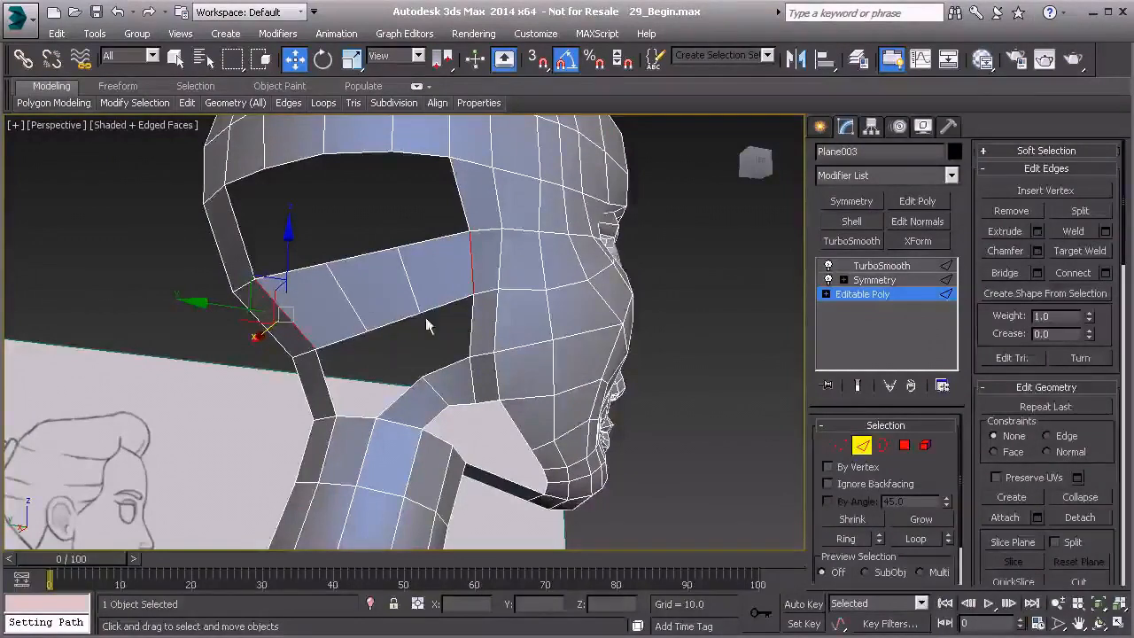
# Move the middle polygon of the bridge behind the ear outward to round the side of the head.
pyautogui.press('4')
pyautogui.click(392, 298)
pyautogui.keyDown('alt'); pyautogui.moveTo(393, 297); pyautogui.dragTo(434, 380, button='middle'); pyautogui.keyUp('alt')
pyautogui.moveTo(338, 306); pyautogui.dragTo(359, 344)
pyautogui.keyDown('alt'); pyautogui.moveTo(359, 344); pyautogui.dragTo(333, 250, button='middle'); pyautogui.keyUp('alt')
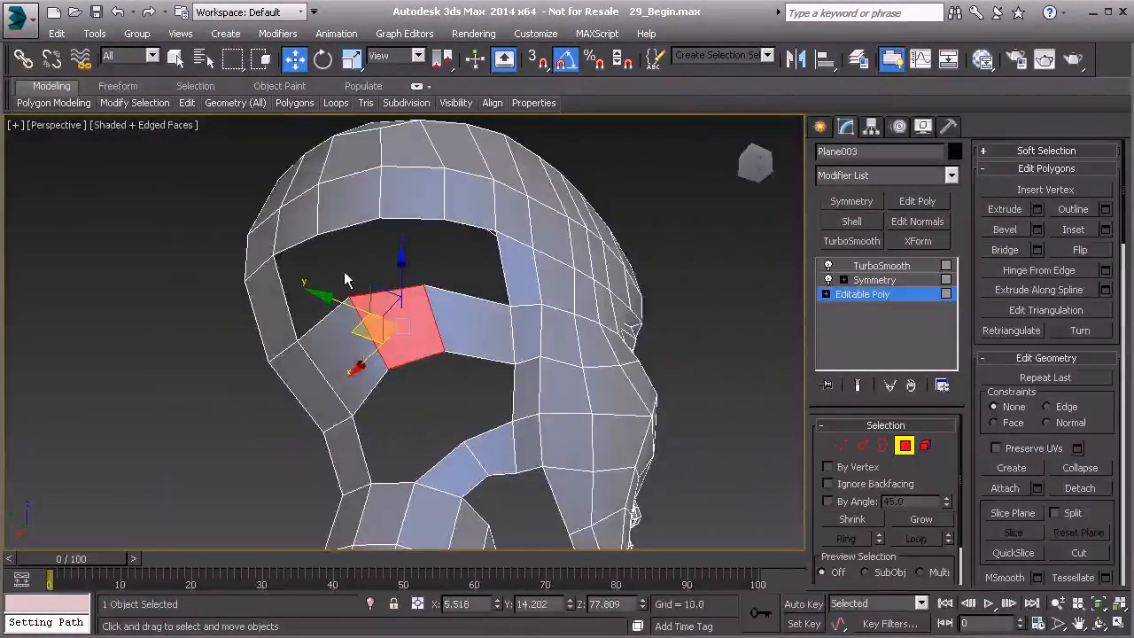
pyautogui.press('l')
pyautogui.scroll(3, 423, 286)
pyautogui.moveTo(439, 283); pyautogui.dragTo(440, 299)
# Shift the vertices along the side bridge's inner divisions in the left view to even out its polygon spacing.
pyautogui.press('1')
pyautogui.moveTo(450, 362); pyautogui.dragTo(448, 316, button='middle')
pyautogui.scroll(2, 448, 316)
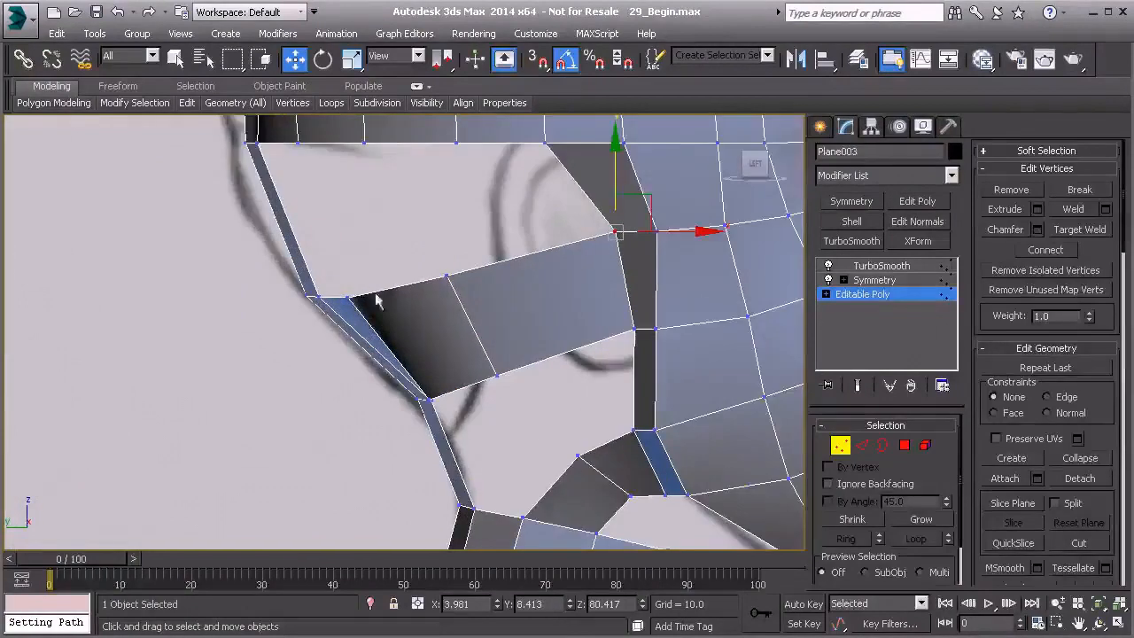
pyautogui.click(348, 298)
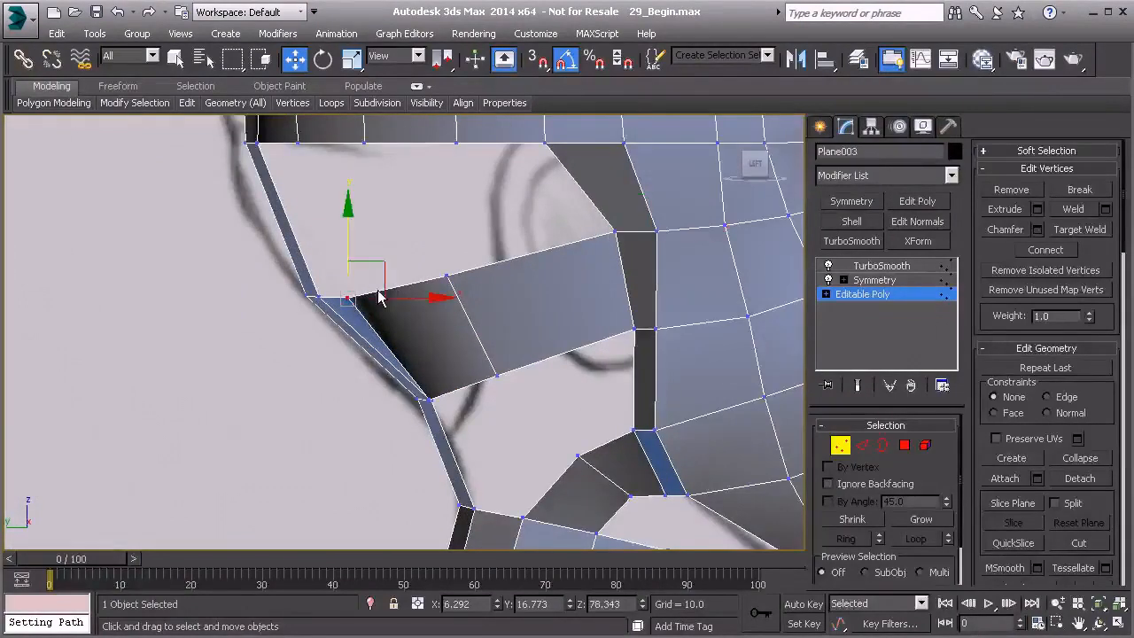
pyautogui.click(427, 399)
pyautogui.moveTo(463, 366); pyautogui.dragTo(467, 399)
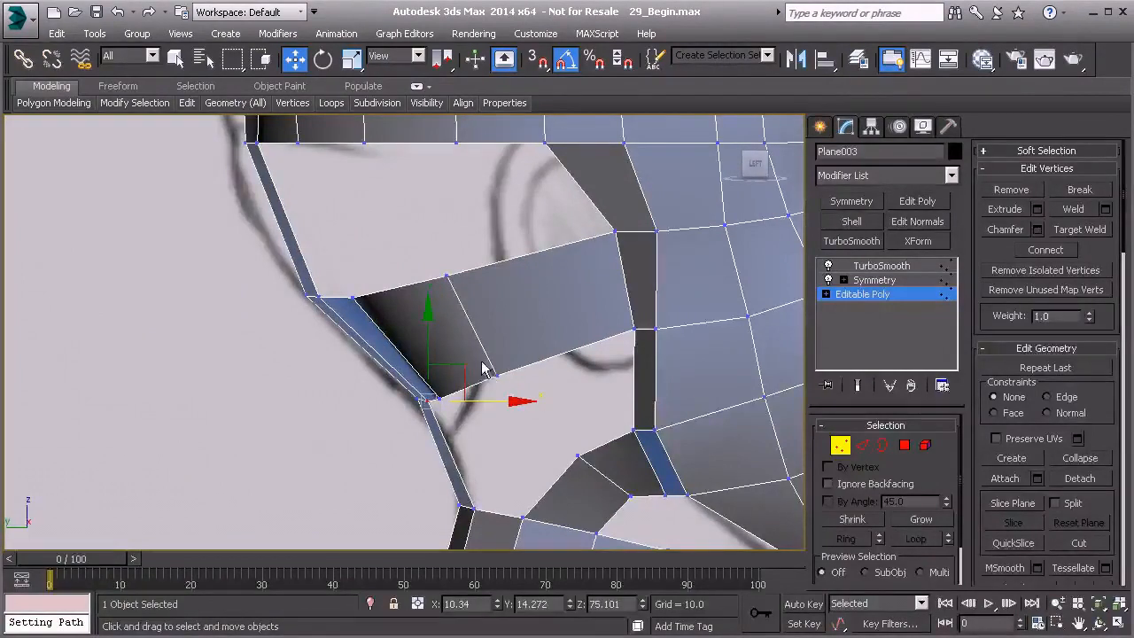
pyautogui.moveTo(479, 256); pyautogui.dragTo(562, 349)
# Bridge the lower front edge of the side bridge to the upper edge of the jaw strip with a single segment.
pyautogui.press('p')
pyautogui.keyDown('alt'); pyautogui.moveTo(523, 367); pyautogui.dragTo(565, 407, button='middle'); pyautogui.keyUp('alt')
pyautogui.scroll(3, 562, 376)
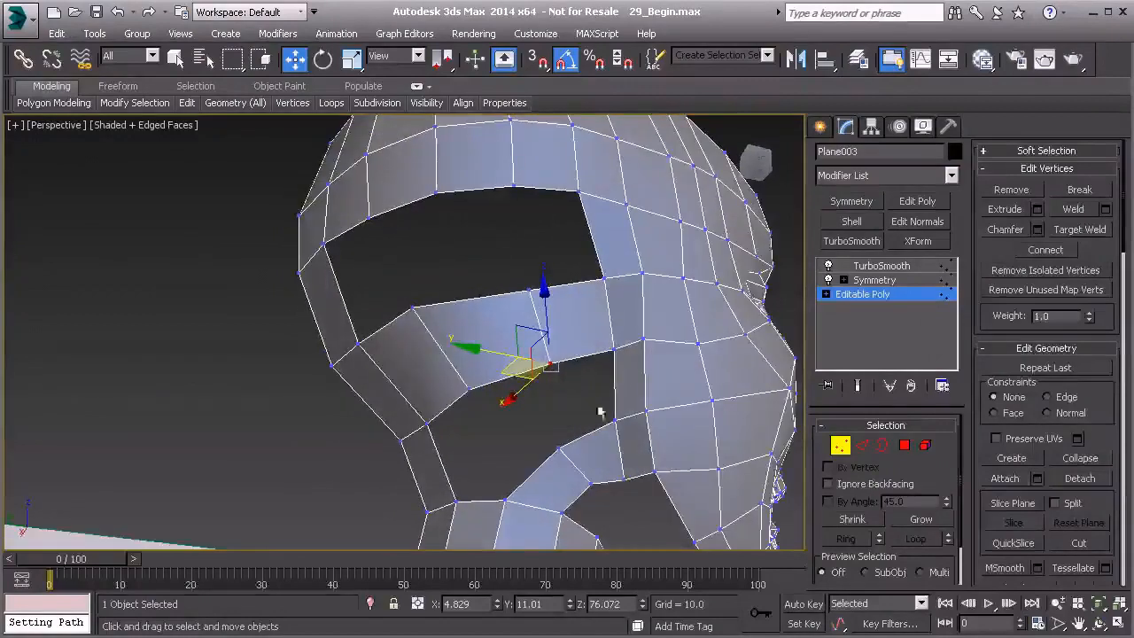
pyautogui.press('3')
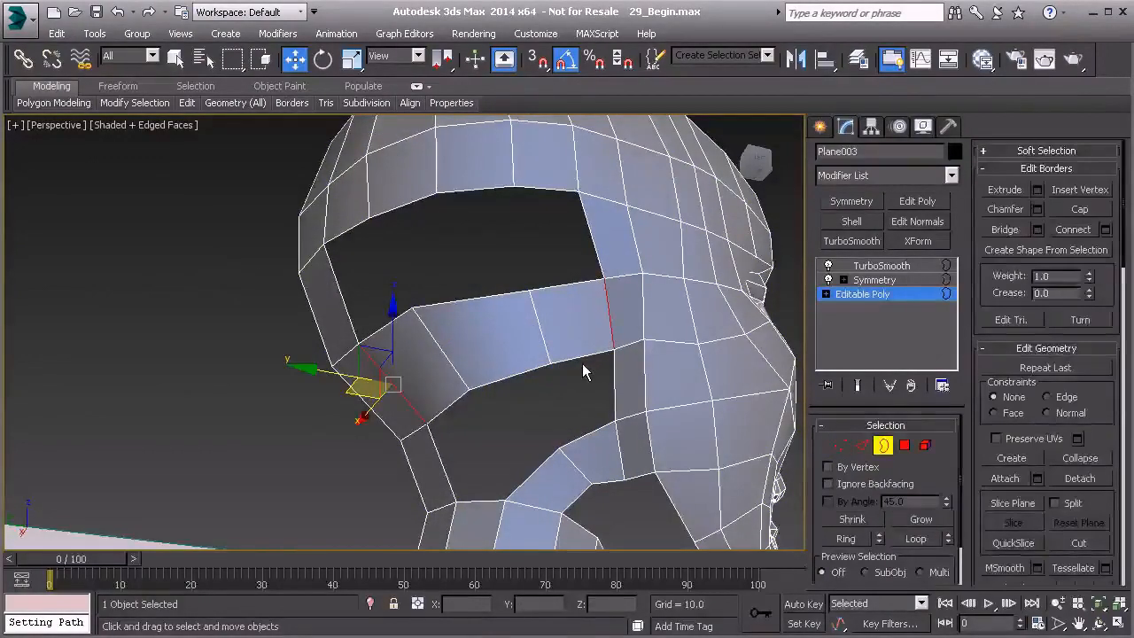
pyautogui.press('2')
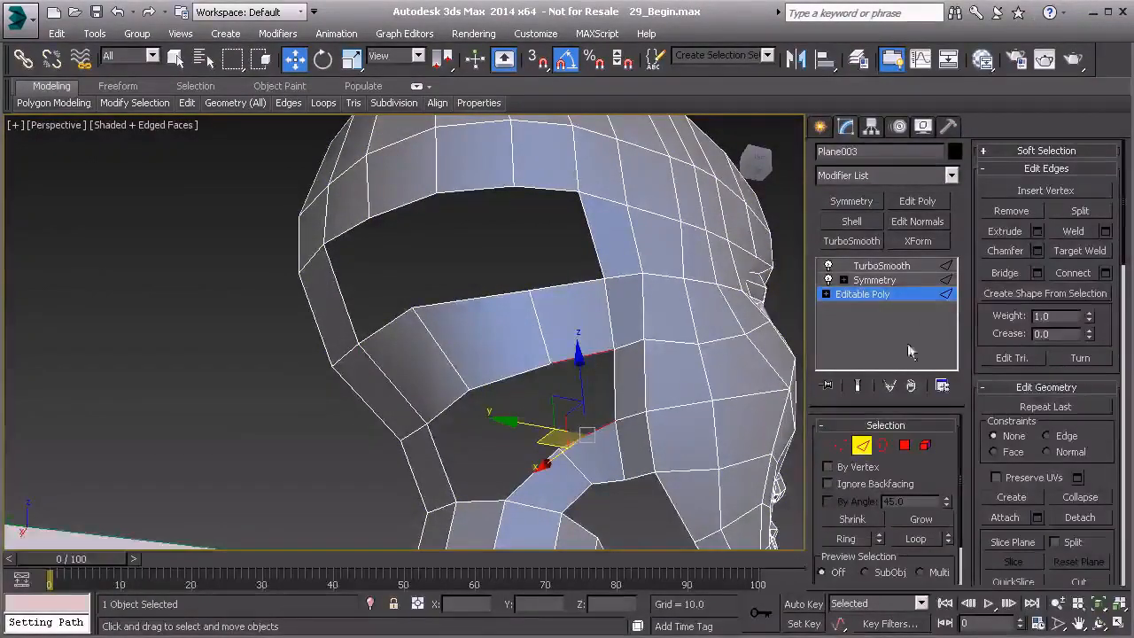
pyautogui.click(1037, 273)
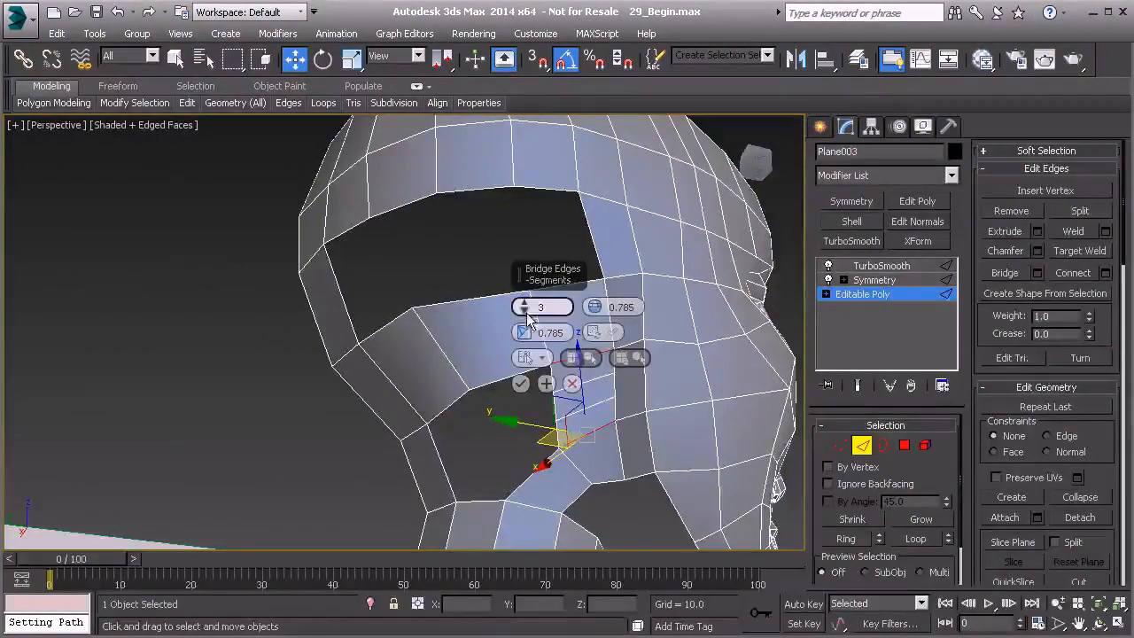
pyautogui.click(522, 383)
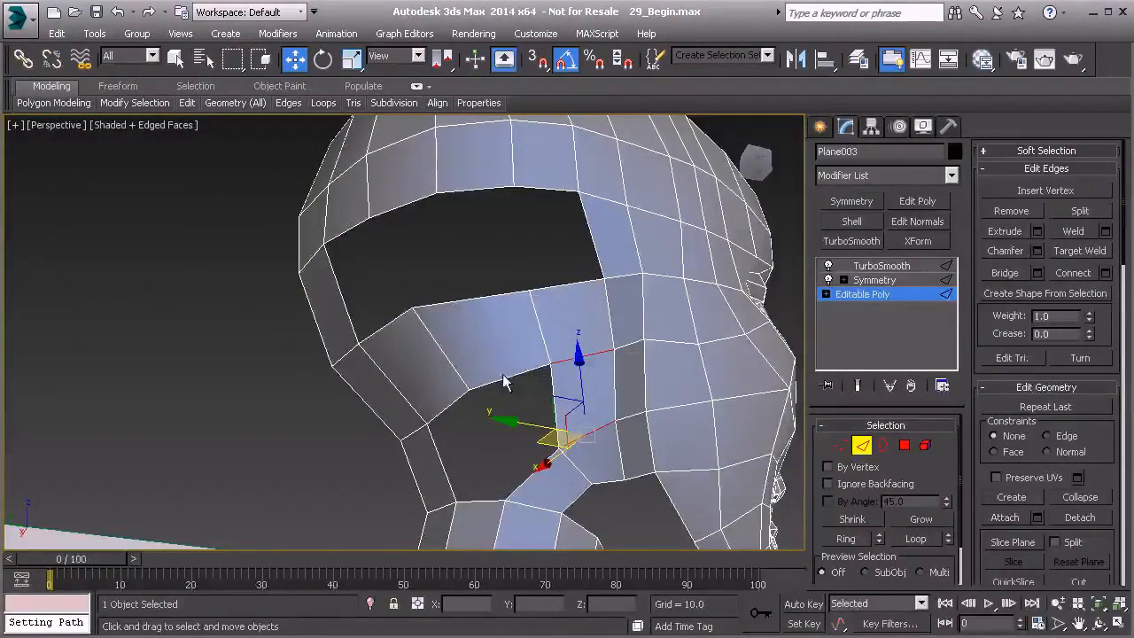
# Cap the remaining hole between the side bridge and the neck, and cut an edge across it from the nape strip to the jaw strip.
pyautogui.press('3')
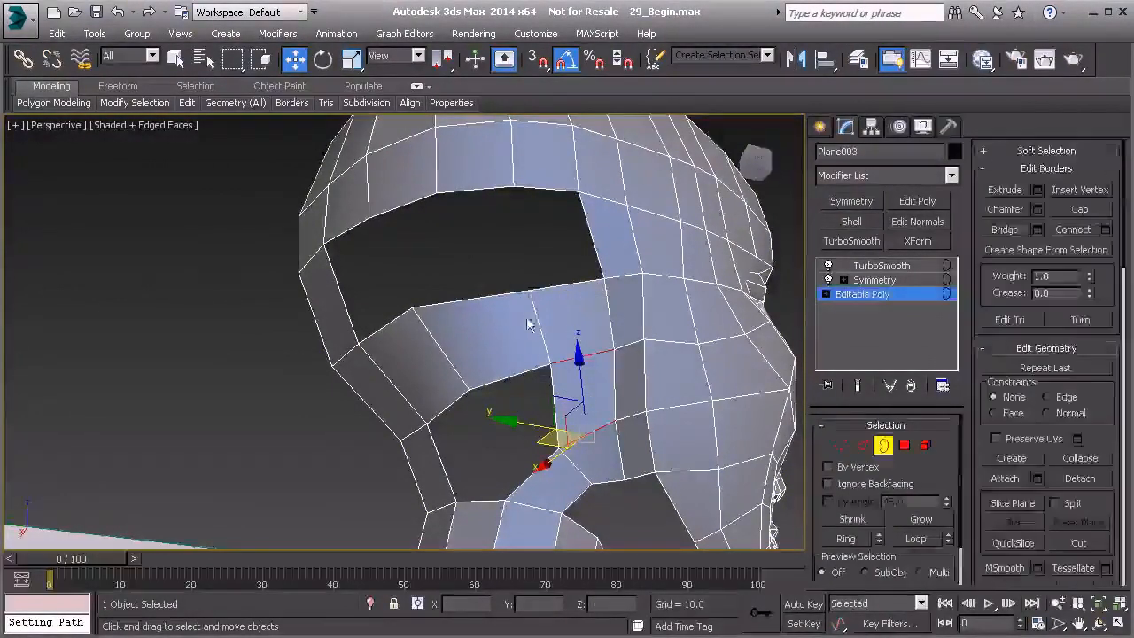
pyautogui.click(507, 382)
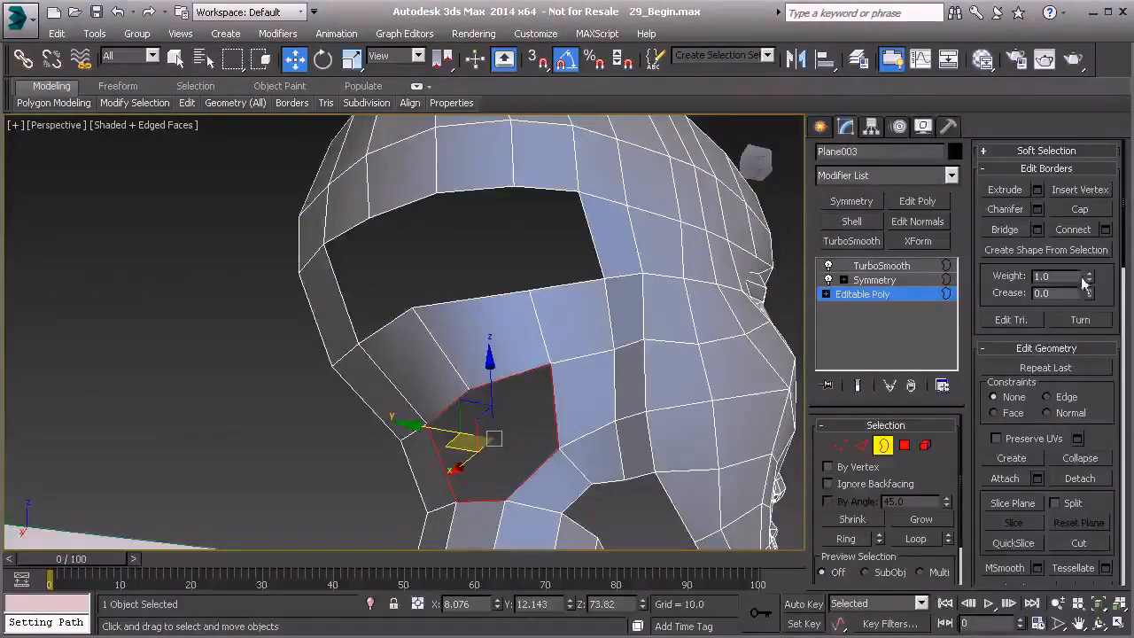
pyautogui.click(1081, 210)
pyautogui.press('1')
pyautogui.rightClick(479, 411)
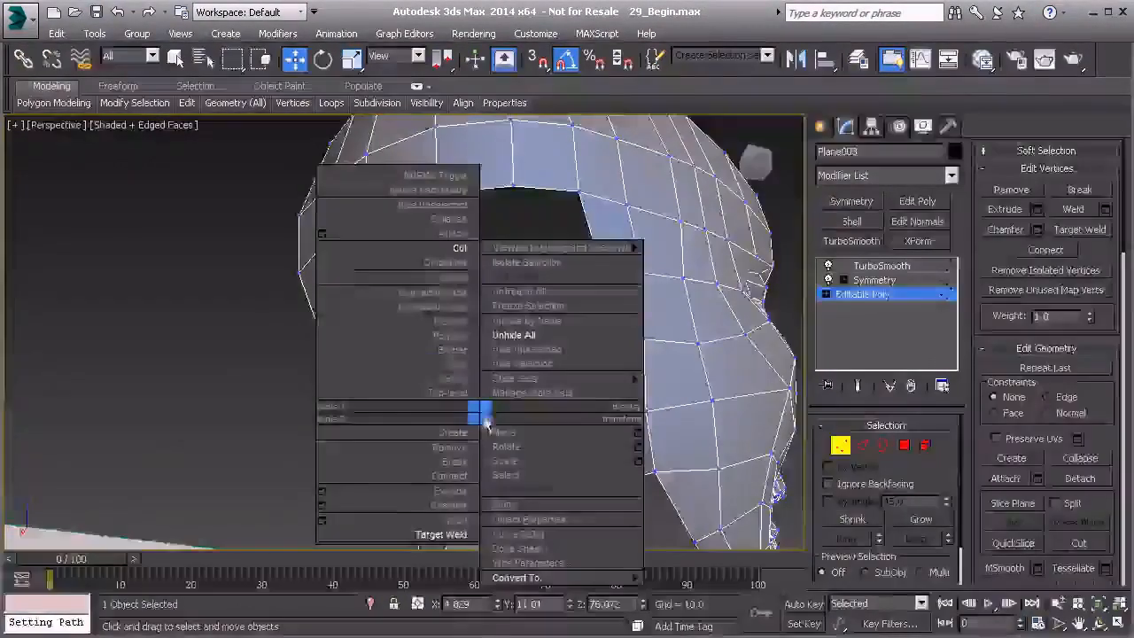
pyautogui.click(455, 250)
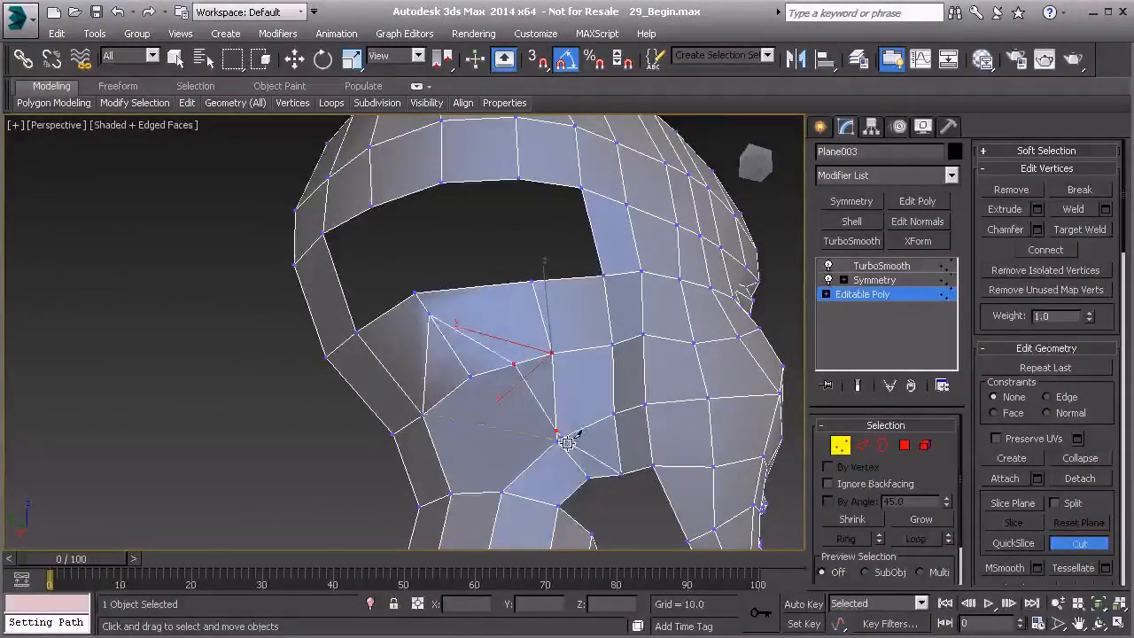
pyautogui.keyDown('alt'); pyautogui.moveTo(541, 455); pyautogui.dragTo(463, 434, button='middle'); pyautogui.keyUp('alt')
pyautogui.rightClick(439, 388)
# Reposition the two inner vertices on the lower edge of the side bridge, raising the rear one, to round out the surface.
pyautogui.keyDown('alt'); pyautogui.moveTo(470, 354); pyautogui.dragTo(458, 301, button='middle'); pyautogui.keyUp('alt')
pyautogui.click(464, 301)
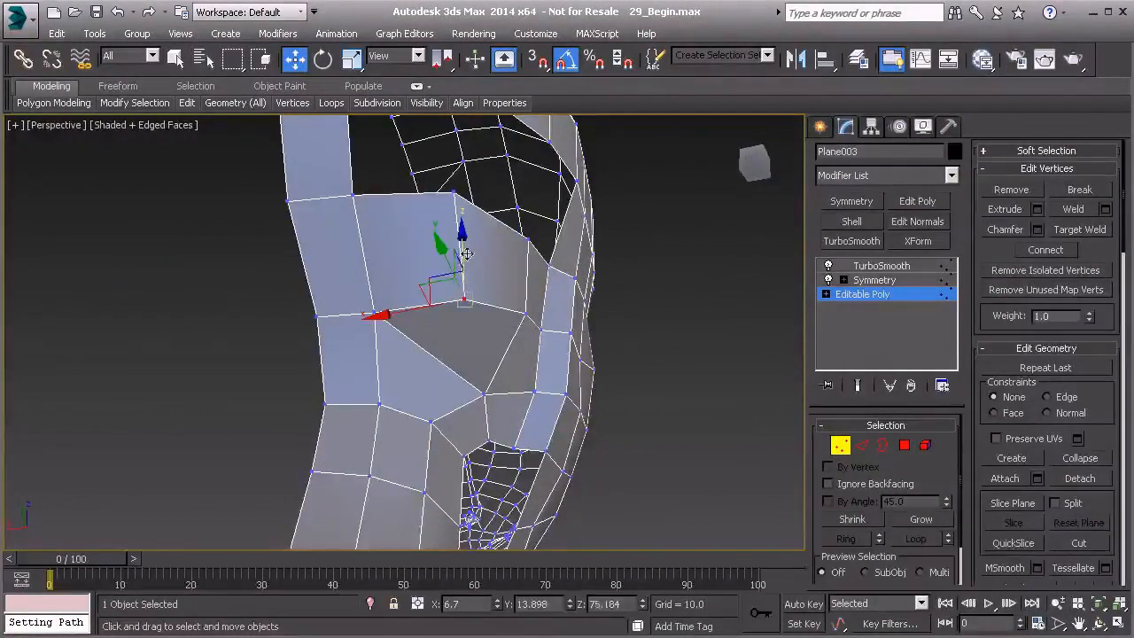
pyautogui.moveTo(464, 257); pyautogui.dragTo(463, 234)
pyautogui.keyDown('alt'); pyautogui.moveTo(492, 268); pyautogui.dragTo(537, 227, button='middle'); pyautogui.keyUp('alt')
pyautogui.moveTo(410, 278); pyautogui.dragTo(409, 278)
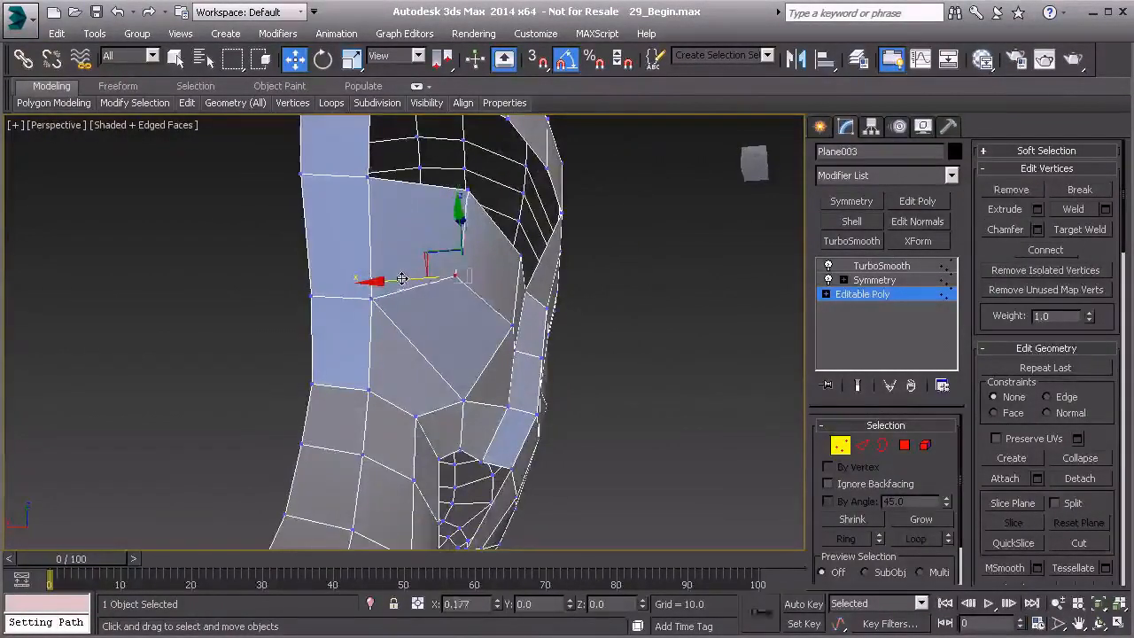
pyautogui.click(510, 326)
pyautogui.moveTo(438, 332); pyautogui.dragTo(435, 333)
# Bridge the two front pairs of facing edges across the opening between the skull and the side bridge.
pyautogui.keyDown('alt'); pyautogui.moveTo(531, 337); pyautogui.dragTo(372, 380, button='middle'); pyautogui.keyUp('alt')
pyautogui.keyDown('alt'); pyautogui.moveTo(552, 331); pyautogui.dragTo(361, 285, button='middle'); pyautogui.keyUp('alt')
pyautogui.moveTo(312, 152)
pyautogui.mouseDown(button='middle')
pyautogui.moveTo(399, 316)
pyautogui.moveTo(576, 351)
pyautogui.moveTo(565, 217)
pyautogui.mouseUp(button='middle')
pyautogui.press('2')
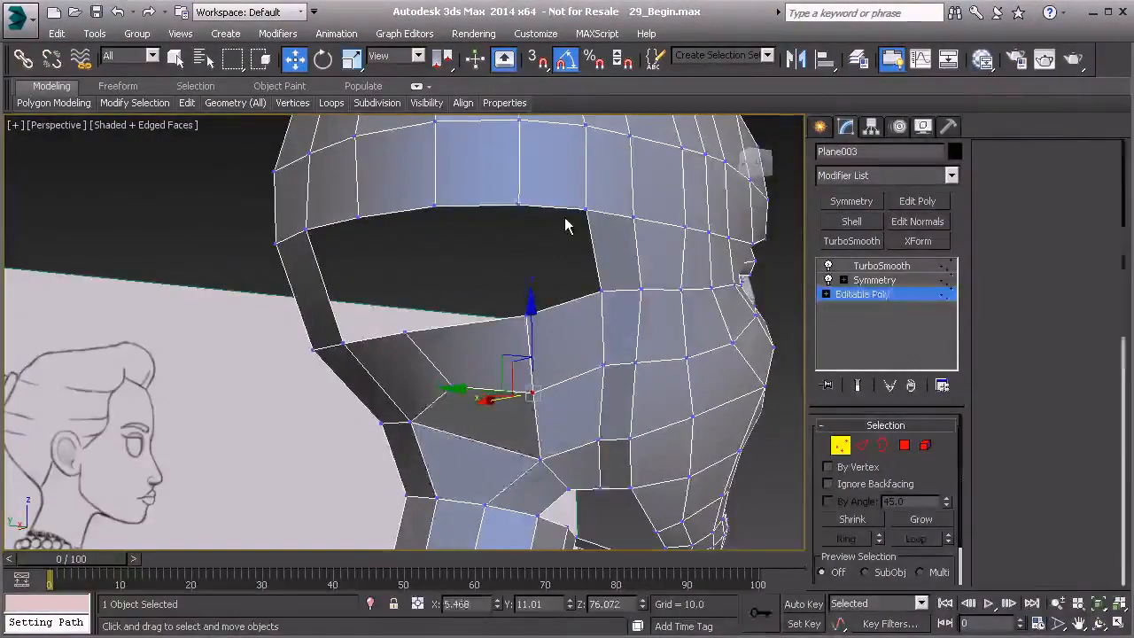
pyautogui.click(564, 215)
pyautogui.keyDown('ctrl'); pyautogui.click(561, 306); pyautogui.keyUp('ctrl')
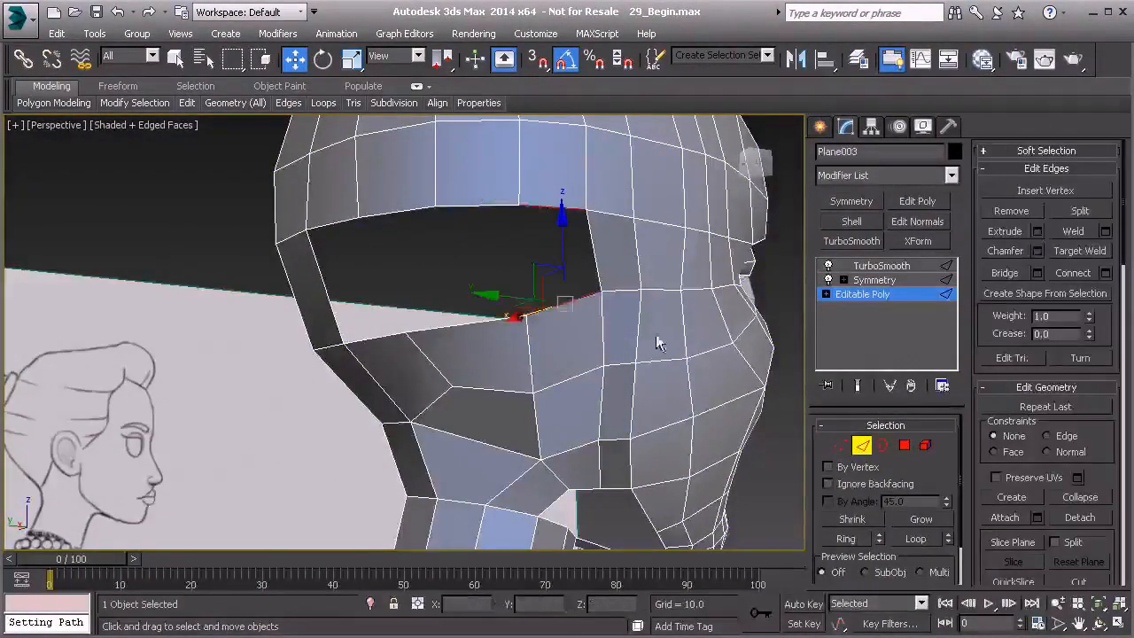
pyautogui.click(1005, 272)
pyautogui.click(474, 206)
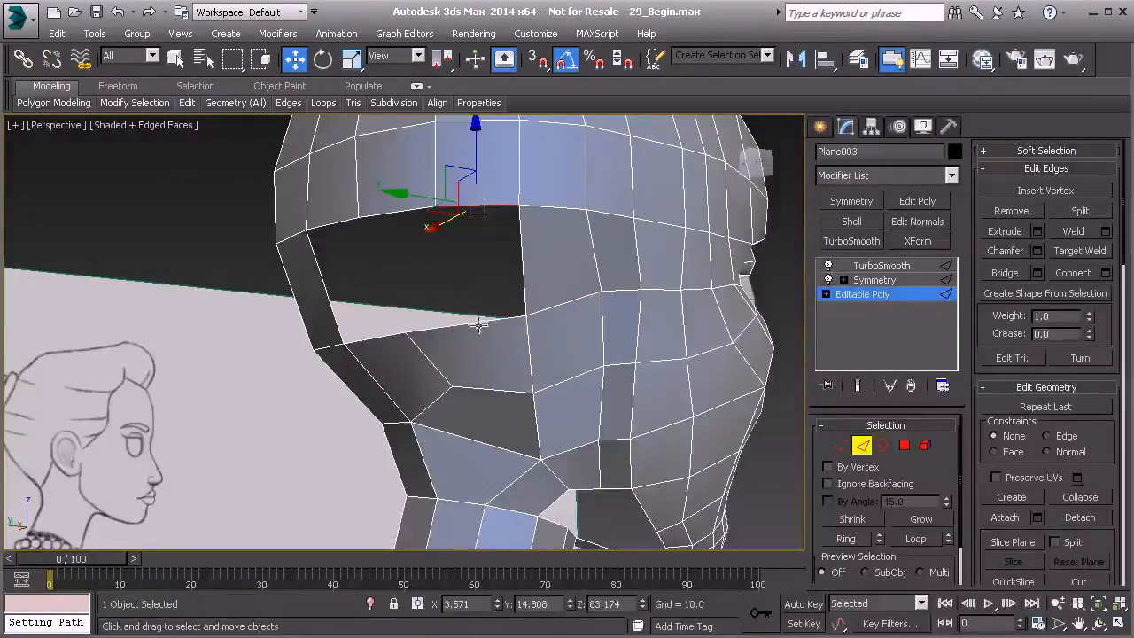
pyautogui.click(1000, 275)
# Cap the remaining opening at the back of the head and cut it vertically to the side bridge and horizontally to the back centerline.
pyautogui.moveTo(427, 333)
pyautogui.keyDown('alt'); pyautogui.mouseDown(button='middle')
pyautogui.moveTo(488, 327)
pyautogui.moveTo(519, 369)
pyautogui.moveTo(443, 322)
pyautogui.mouseUp(button='middle'); pyautogui.keyUp('alt')
pyautogui.scroll(2, 441, 313)
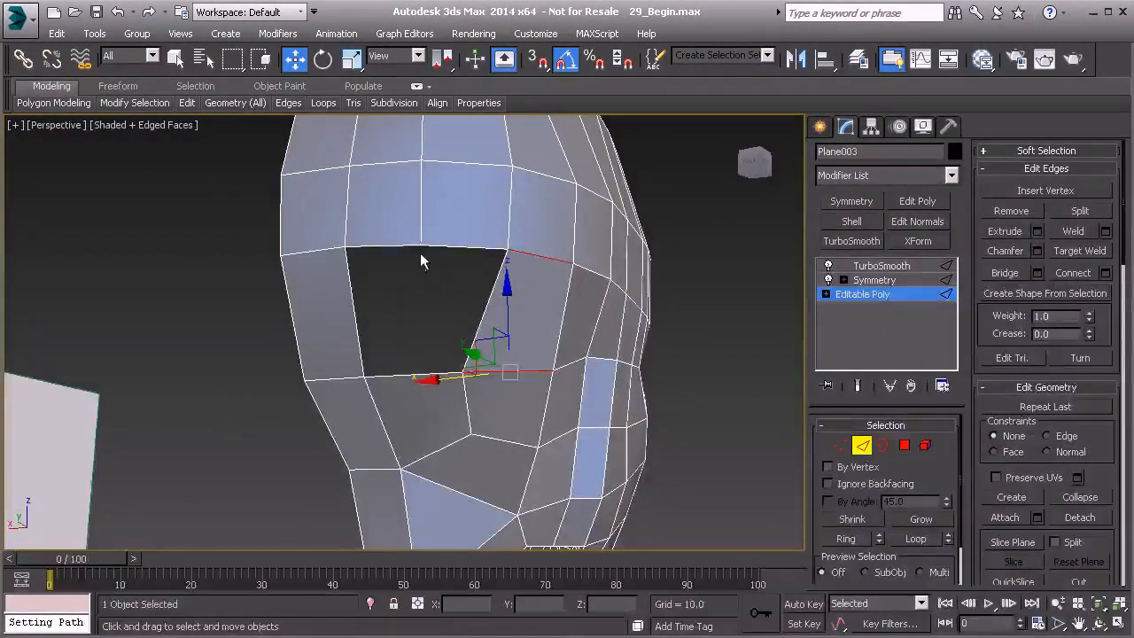
pyautogui.press('3')
pyautogui.click(460, 252)
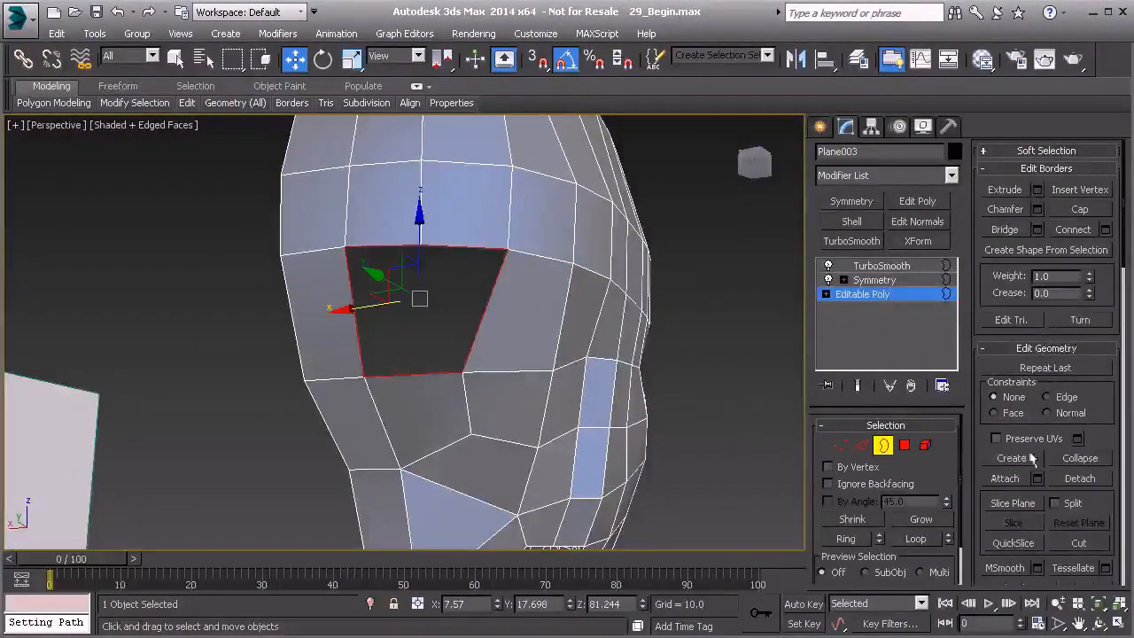
pyautogui.click(1074, 210)
pyautogui.rightClick(458, 304)
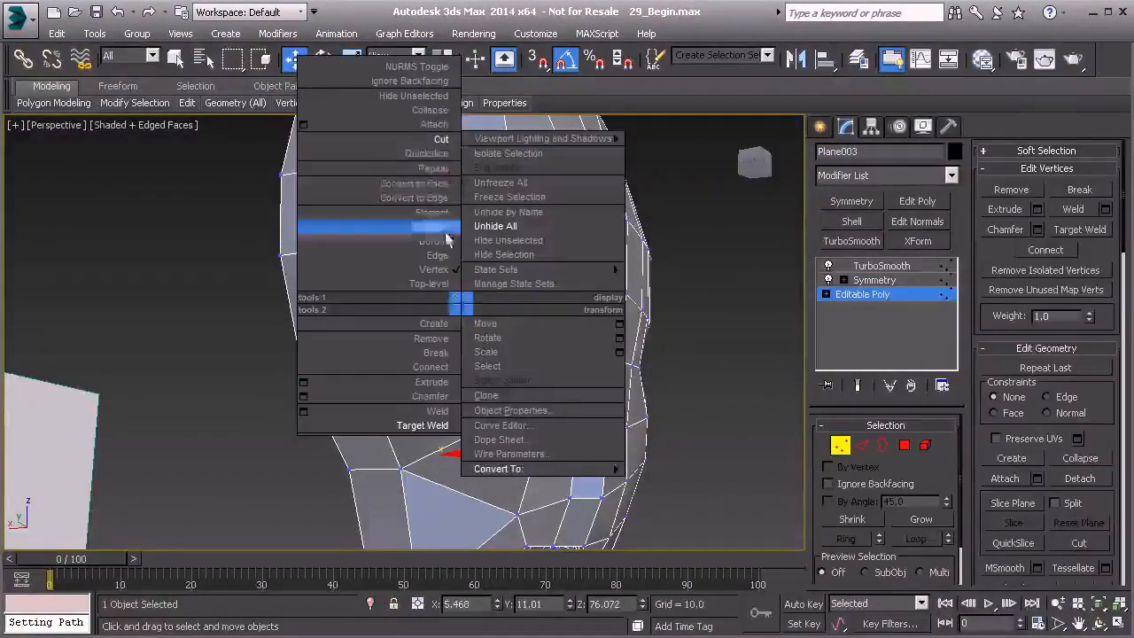
pyautogui.click(416, 141)
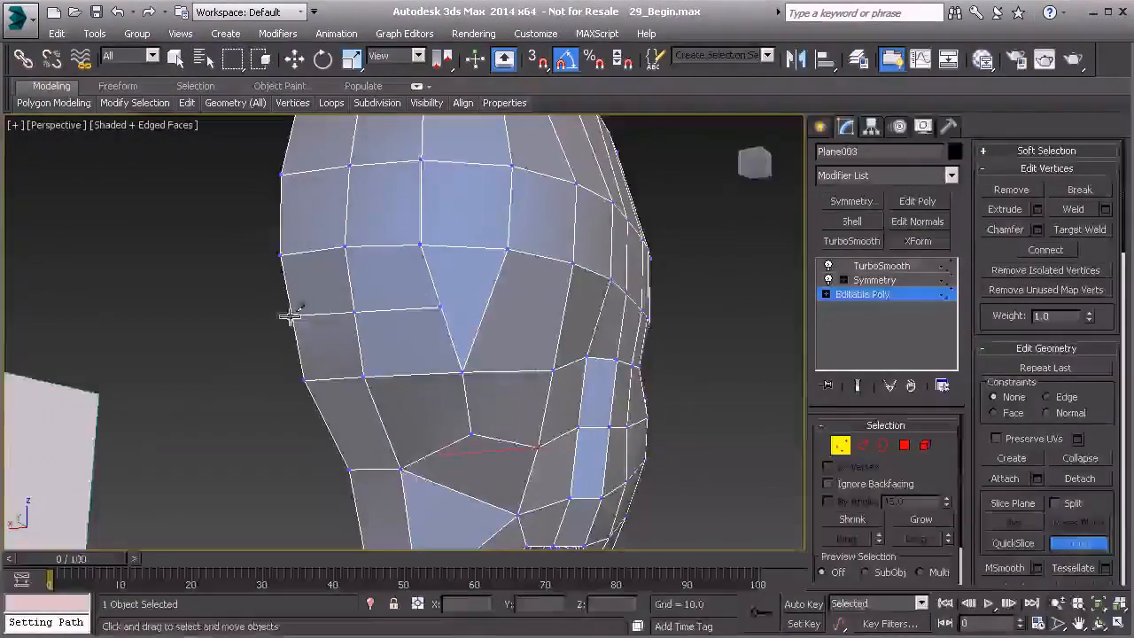
pyautogui.press('w')
# Move the cut's junction vertex sideways and backward, and pull the new horizontal edge outward to round the back of the head.
pyautogui.click(440, 308)
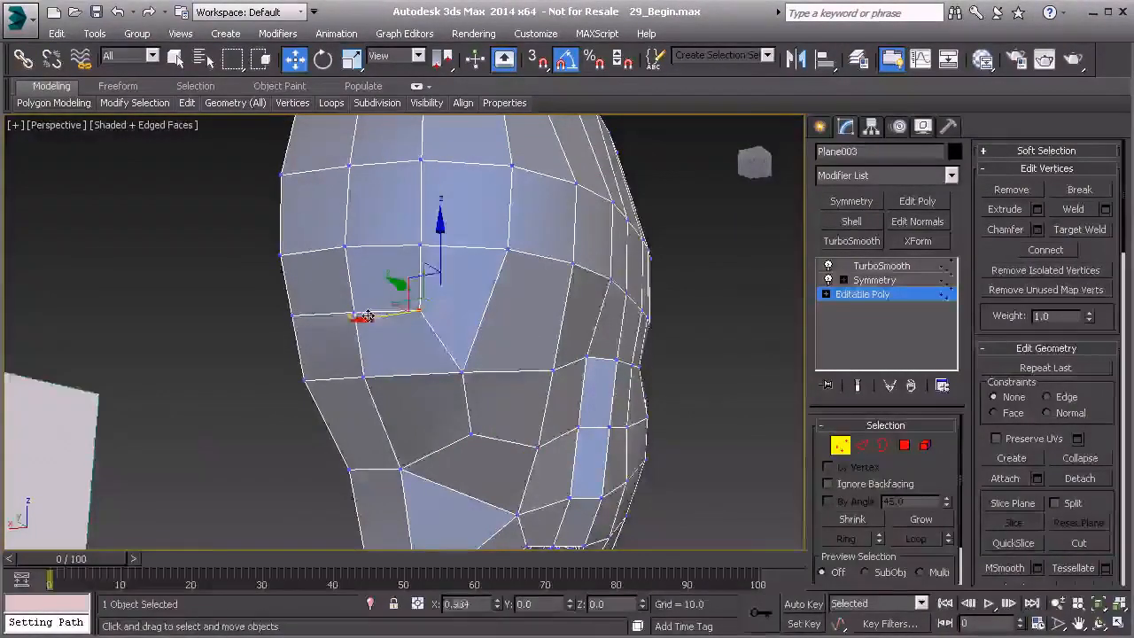
pyautogui.moveTo(399, 286)
pyautogui.keyDown('alt'); pyautogui.mouseDown(button='middle')
pyautogui.moveTo(367, 355)
pyautogui.moveTo(372, 336)
pyautogui.moveTo(354, 307)
pyautogui.mouseUp(button='middle'); pyautogui.keyUp('alt')
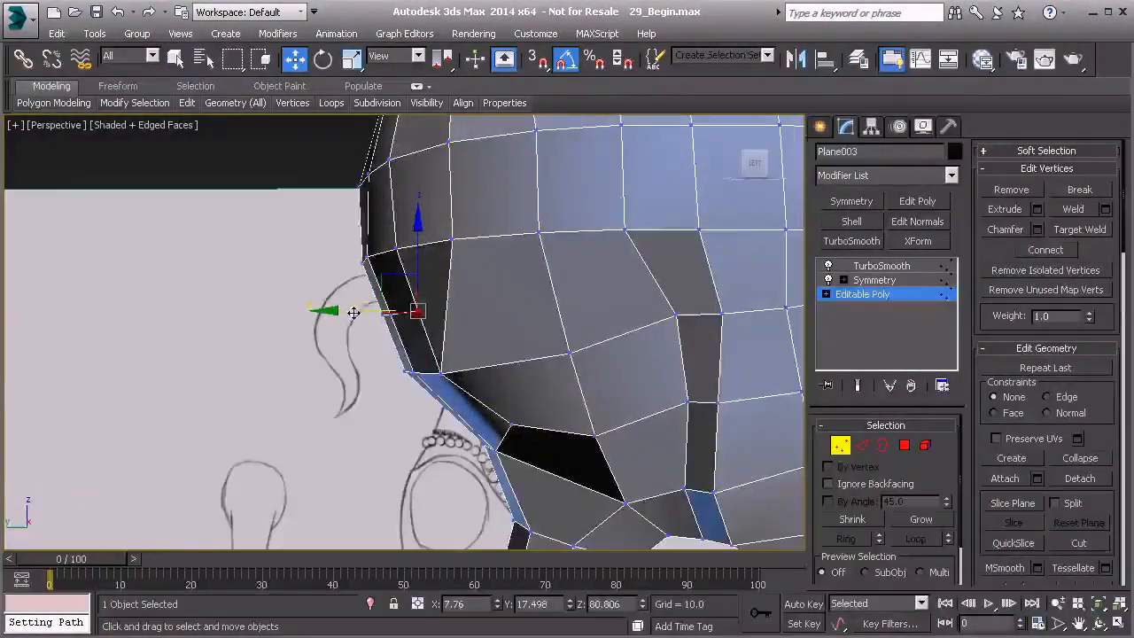
pyautogui.moveTo(354, 307); pyautogui.dragTo(344, 311)
pyautogui.moveTo(378, 333)
pyautogui.keyDown('alt'); pyautogui.mouseDown(button='middle')
pyautogui.moveTo(284, 351)
pyautogui.moveTo(355, 329)
pyautogui.mouseUp(button='middle'); pyautogui.keyUp('alt')
pyautogui.press('2')
pyautogui.moveTo(303, 326); pyautogui.dragTo(300, 326)
# Reposition the vertex on the side bridge's upper edge where the rear cut ends, adjusting it in perspective and left views.
pyautogui.moveTo(379, 339)
pyautogui.keyDown('alt'); pyautogui.mouseDown(button='middle')
pyautogui.moveTo(473, 360)
pyautogui.moveTo(391, 356)
pyautogui.mouseUp(button='middle'); pyautogui.keyUp('alt')
pyautogui.scroll(-2, 461, 357)
pyautogui.keyDown('alt'); pyautogui.moveTo(429, 299); pyautogui.dragTo(404, 291, button='middle'); pyautogui.keyUp('alt')
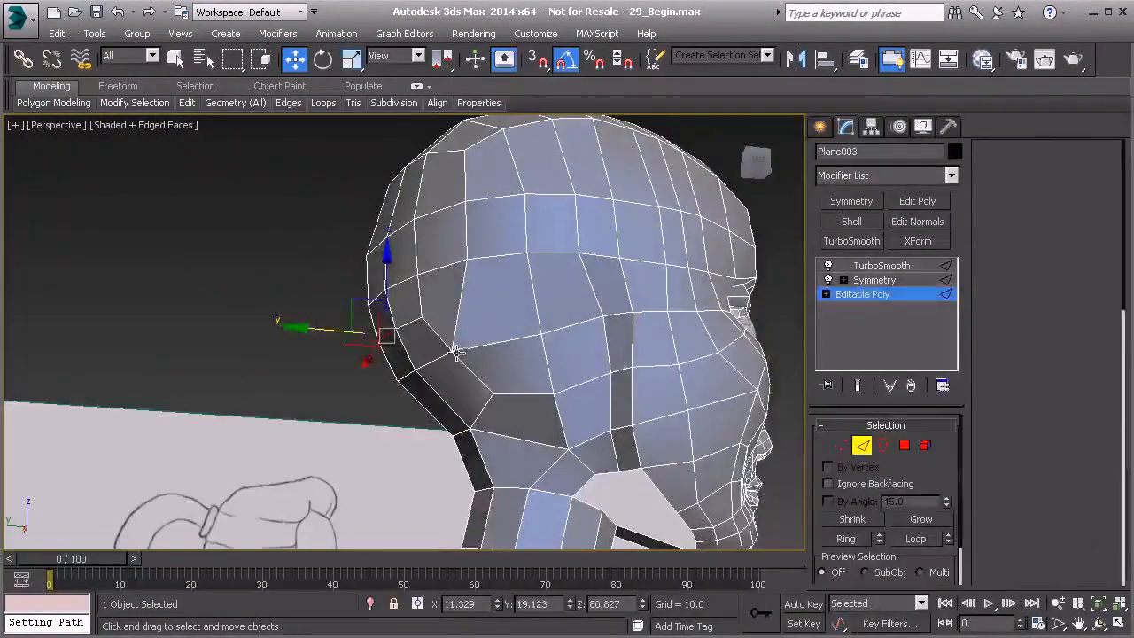
pyautogui.press('1')
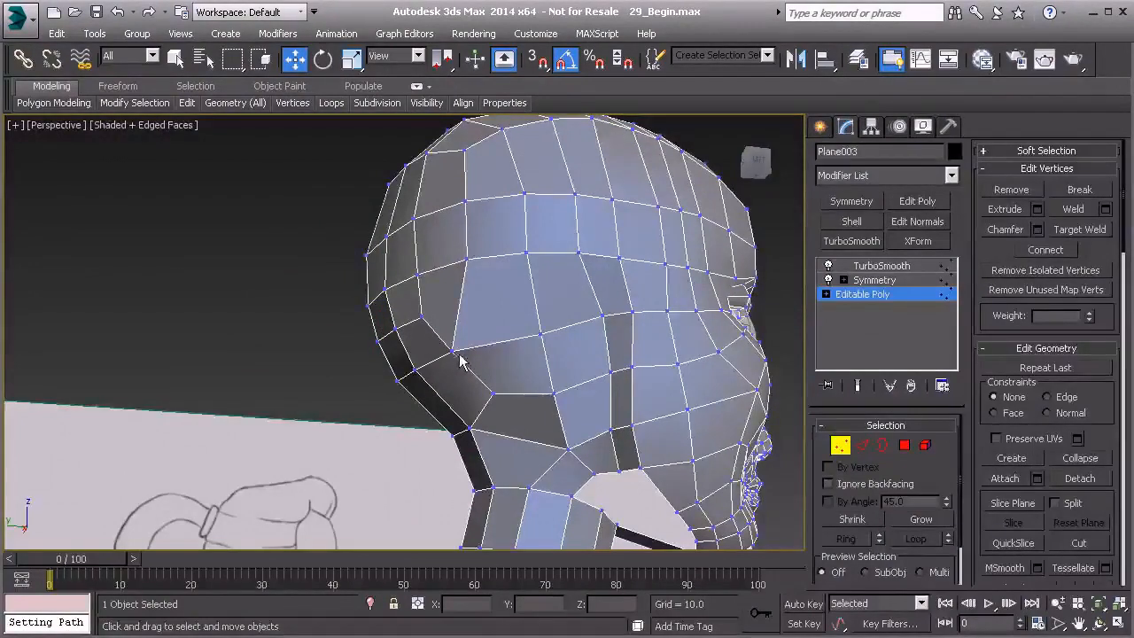
pyautogui.click(452, 351)
pyautogui.keyDown('alt'); pyautogui.moveTo(452, 351); pyautogui.dragTo(390, 357, button='middle'); pyautogui.keyUp('alt')
pyautogui.click(394, 358)
pyautogui.click(453, 351)
pyautogui.moveTo(403, 352); pyautogui.dragTo(415, 351)
pyautogui.press('l')
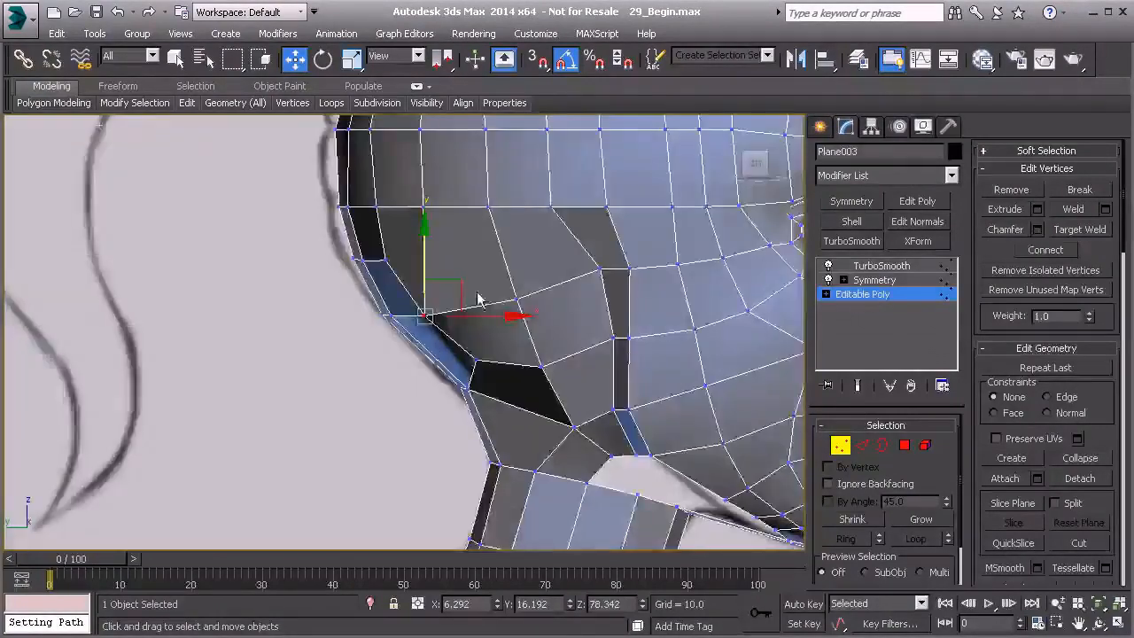
pyautogui.moveTo(456, 305); pyautogui.dragTo(460, 308)
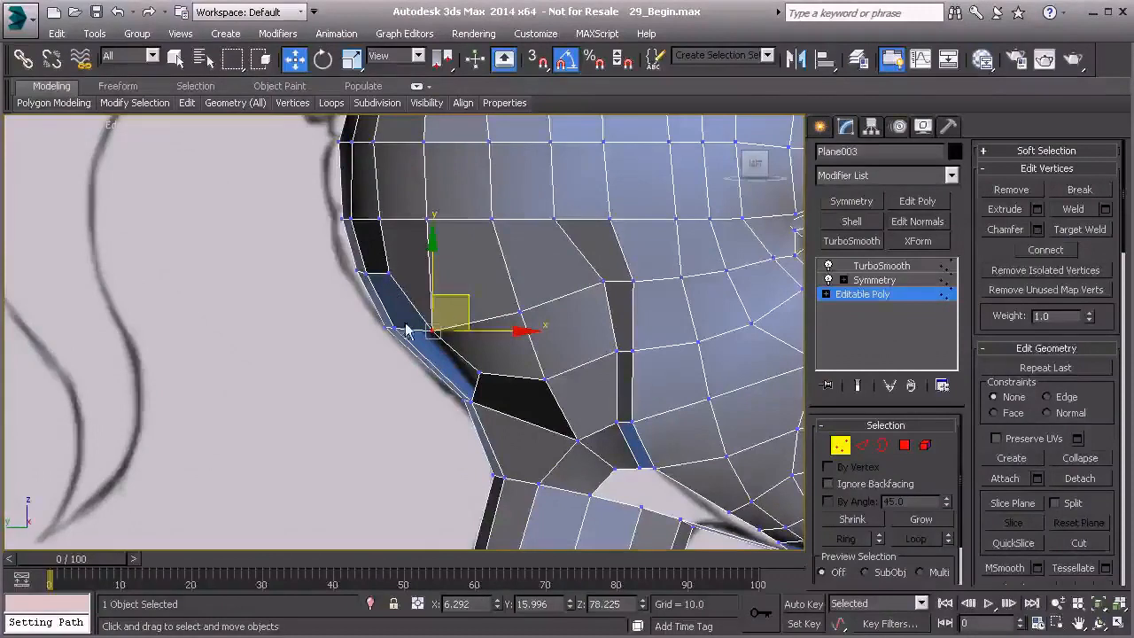
# Cut a horizontal row of edges from the cheek strip's rear vertex across the side of the head to the rear junction vertex.
pyautogui.moveTo(500, 280)
pyautogui.mouseDown(button='middle')
pyautogui.moveTo(480, 285)
pyautogui.moveTo(502, 300)
pyautogui.moveTo(488, 337)
pyautogui.moveTo(479, 304)
pyautogui.moveTo(493, 316)
pyautogui.mouseUp(button='middle')
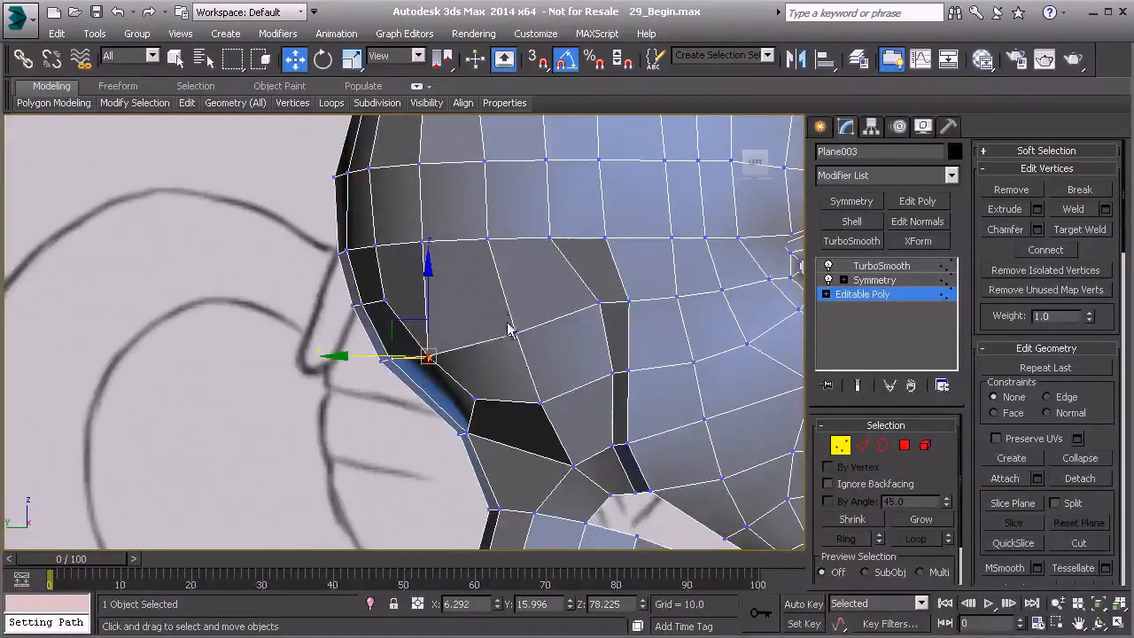
pyautogui.keyDown('alt'); pyautogui.moveTo(503, 293); pyautogui.dragTo(508, 303, button='middle'); pyautogui.keyUp('alt')
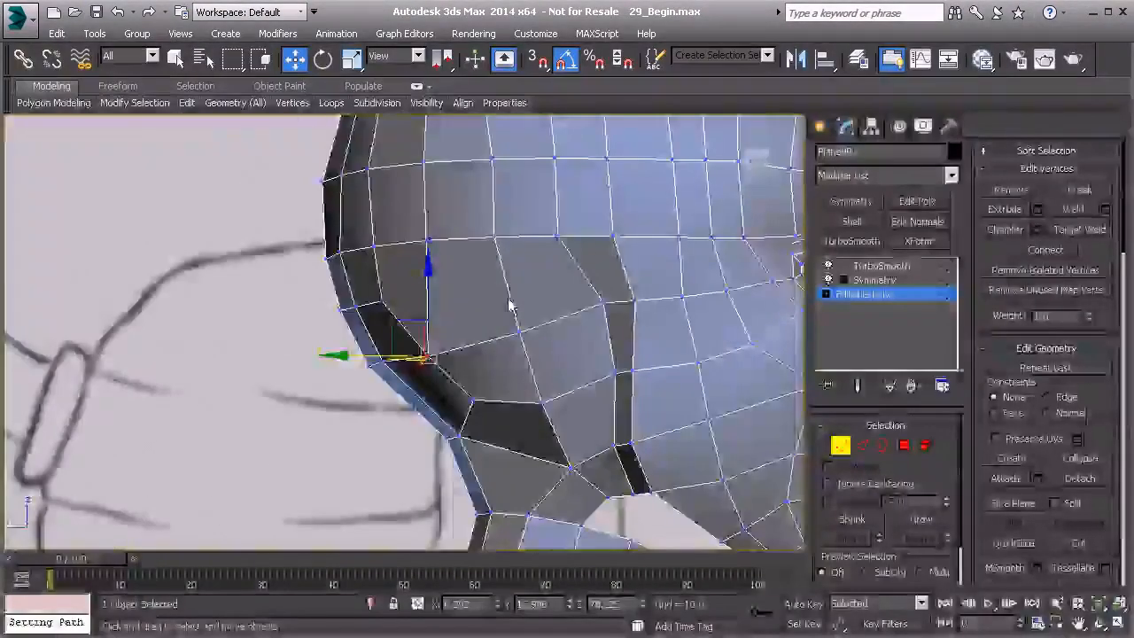
pyautogui.rightClick(554, 297)
pyautogui.click(531, 121)
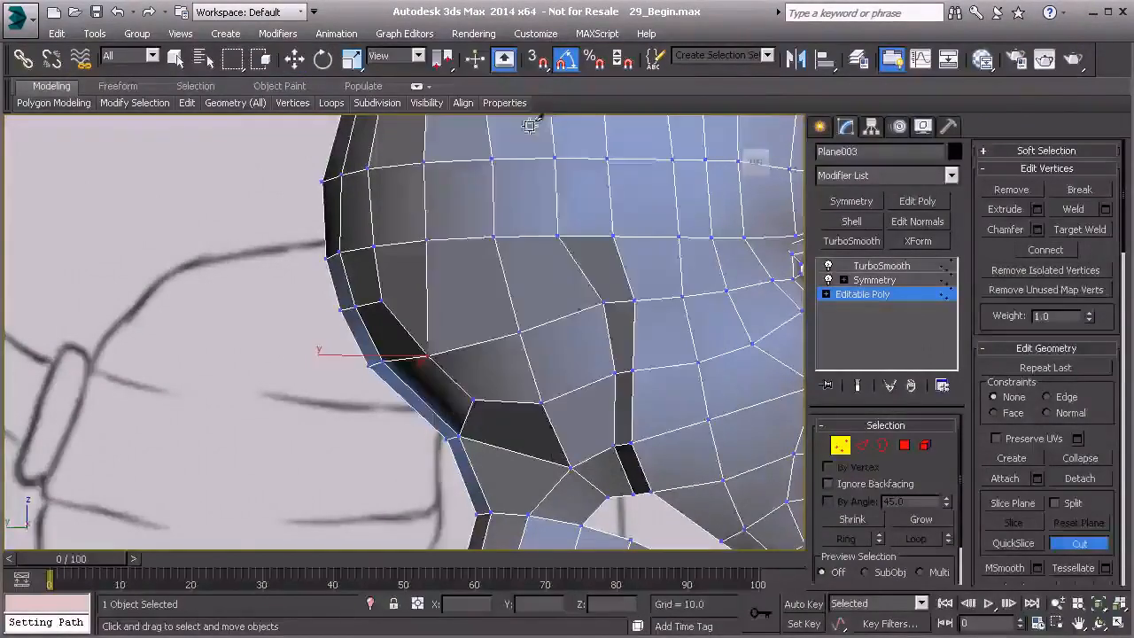
pyautogui.click(602, 302)
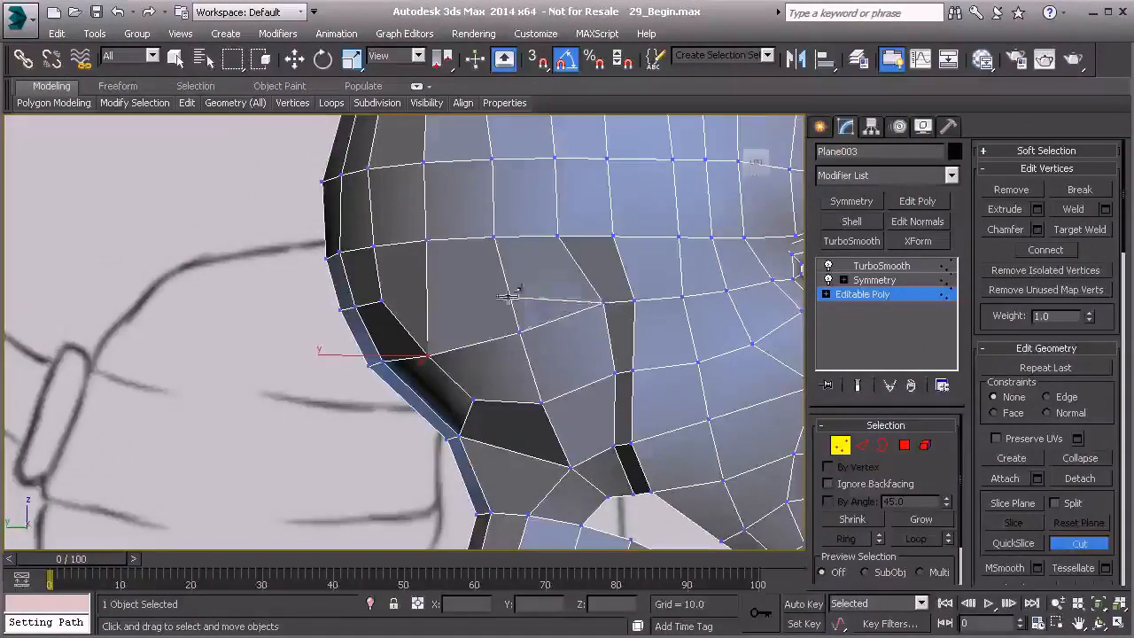
pyautogui.click(383, 301)
pyautogui.press('w')
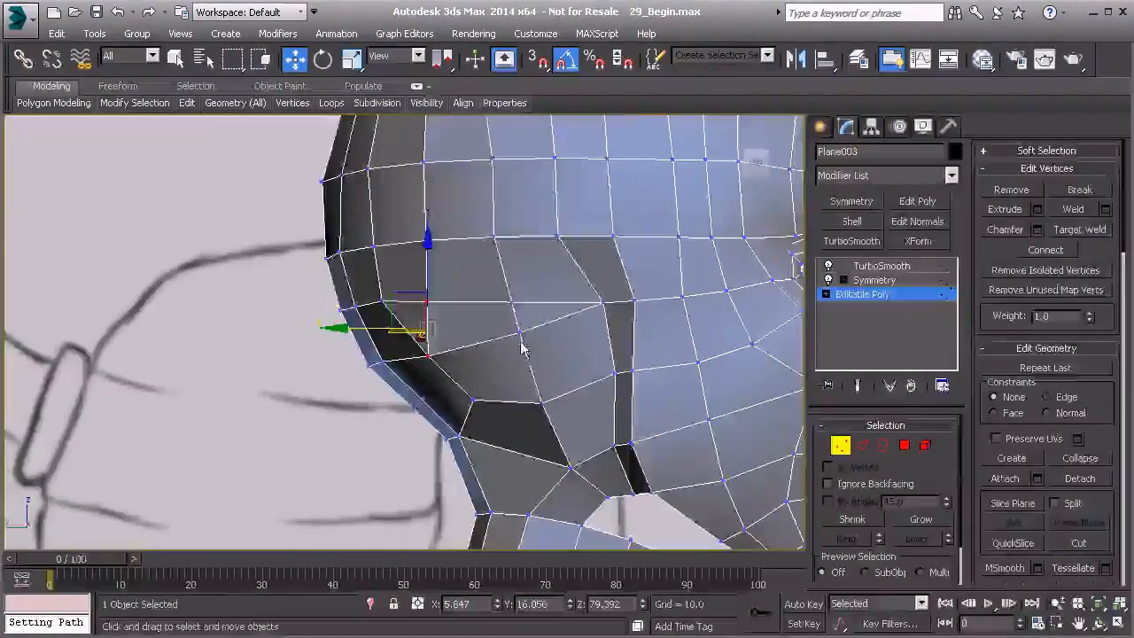
# Target weld the side bridge's upper middle vertex to the cut vertex above it, and remove the short vertical edge behind it.
pyautogui.rightClick(496, 339)
pyautogui.click(468, 462)
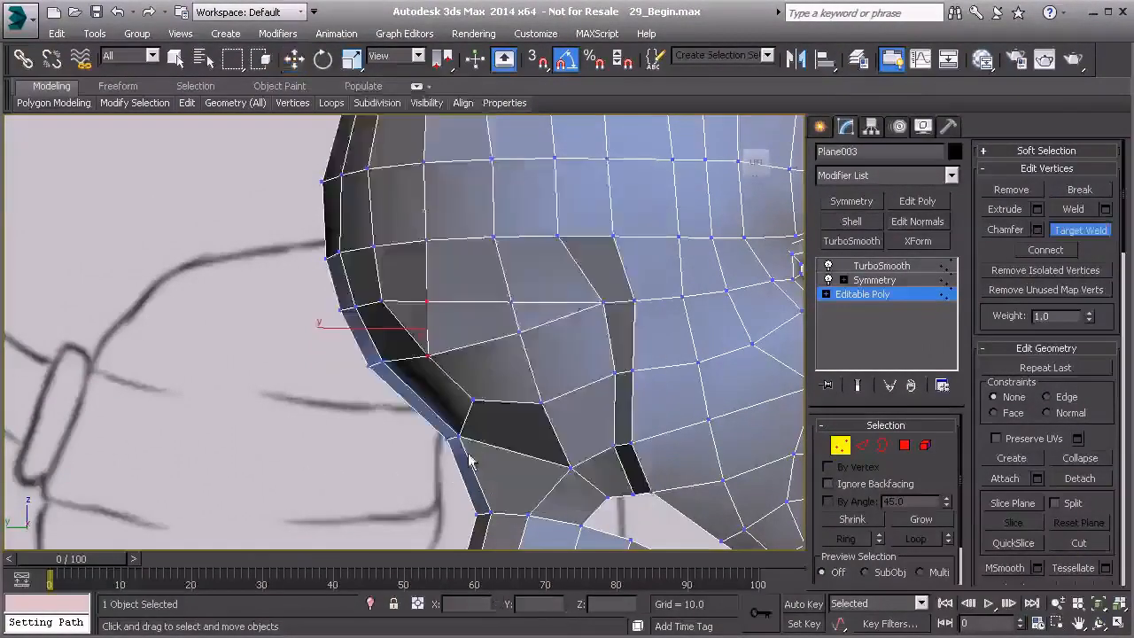
pyautogui.click(519, 328)
pyautogui.click(428, 355)
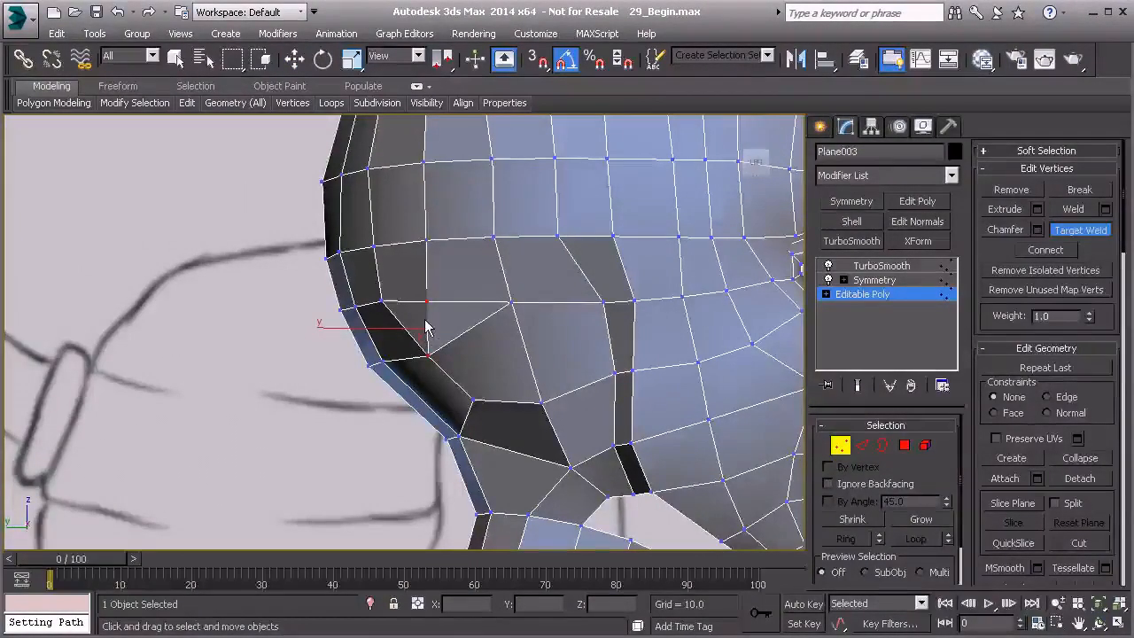
pyautogui.press('2')
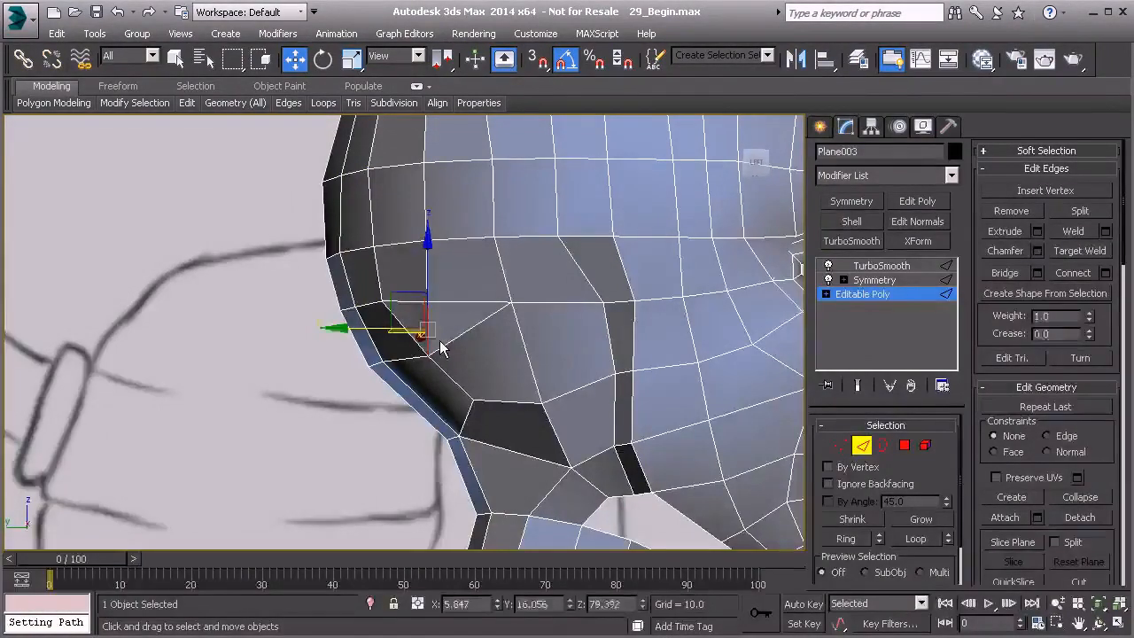
pyautogui.press('1')
# Move the welded vertex down and rearward to even out the surrounding polygons, undoing the last adjustments.
pyautogui.click(511, 302)
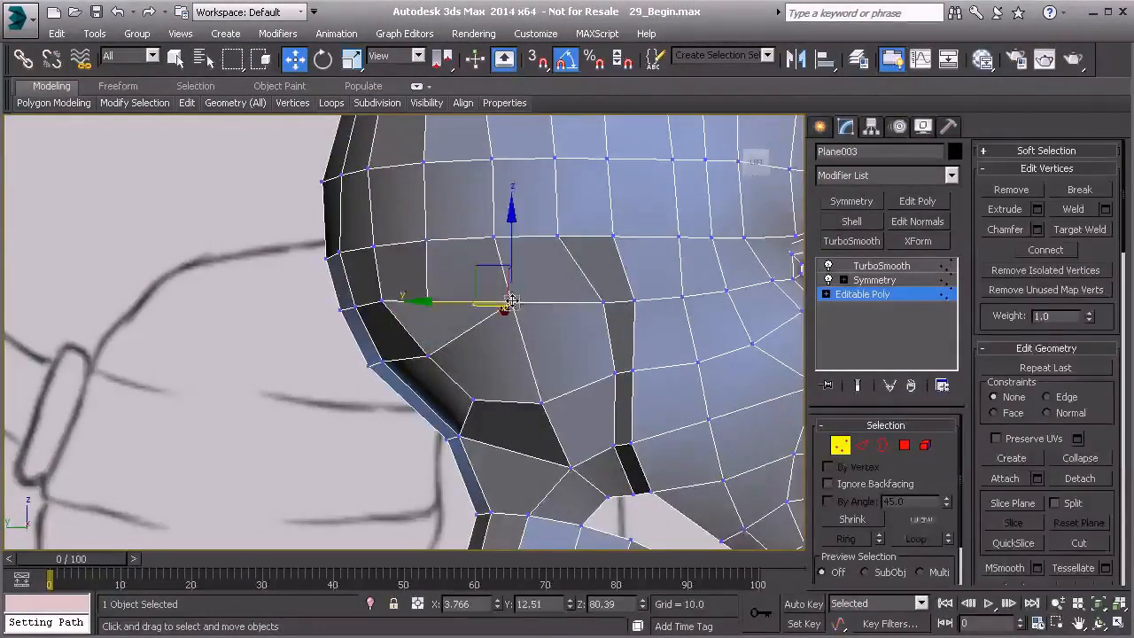
pyautogui.moveTo(487, 266); pyautogui.dragTo(479, 325)
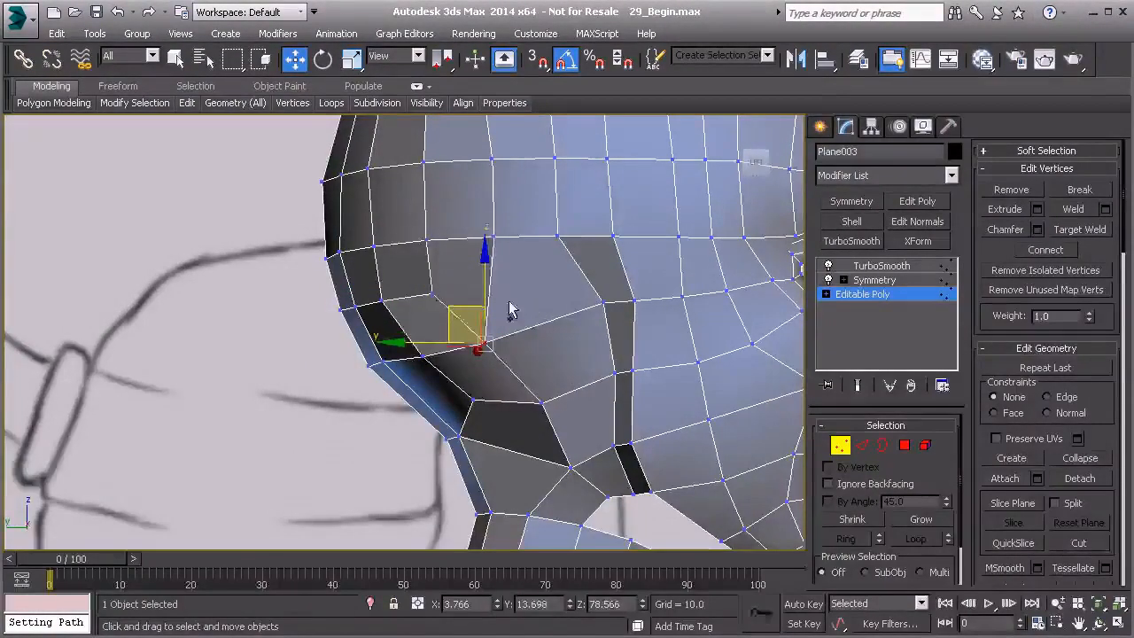
pyautogui.hotkey('ctrl', 'z')
pyautogui.hotkey('ctrl', 'z')
pyautogui.hotkey('ctrl', 'z')
pyautogui.hotkey('ctrl', 'y')
pyautogui.hotkey('ctrl', 'y')
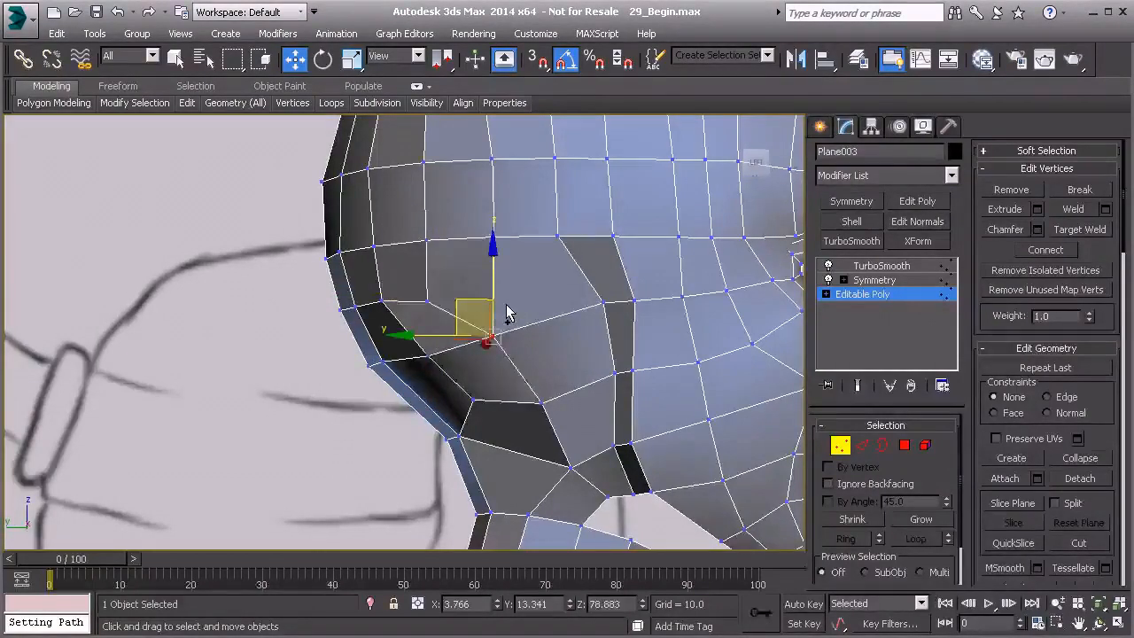
# Undo the last vertex changes and target weld the bridge's rear lower vertex to the cut row vertex directly above it.
pyautogui.hotkey('ctrl', 'z')
pyautogui.hotkey('ctrl', 'z')
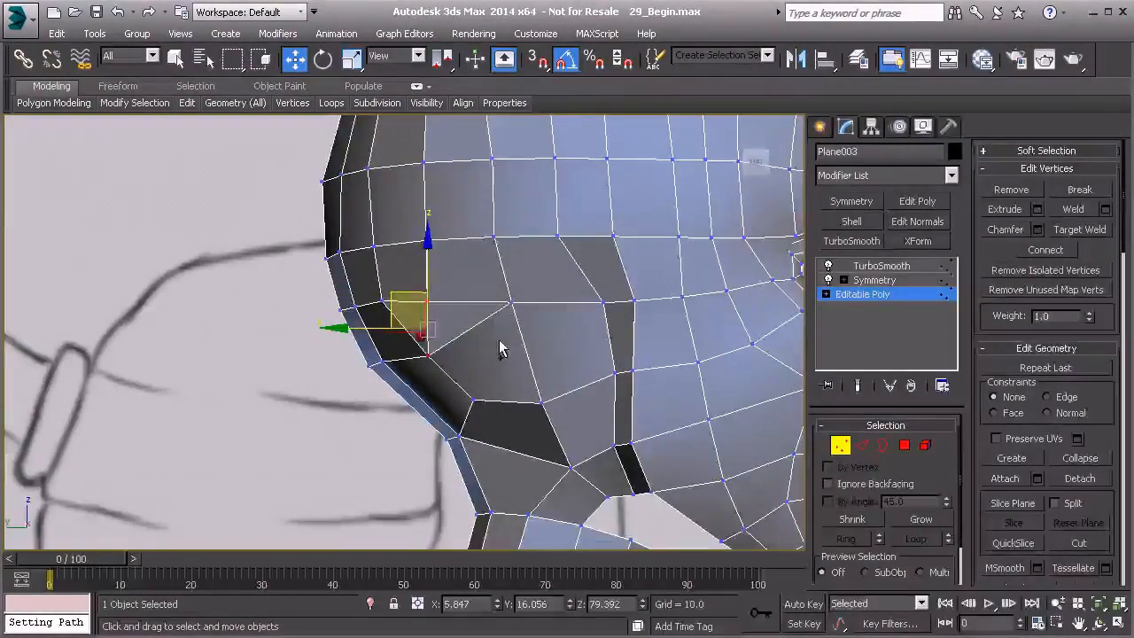
pyautogui.rightClick(434, 367)
pyautogui.click(401, 494)
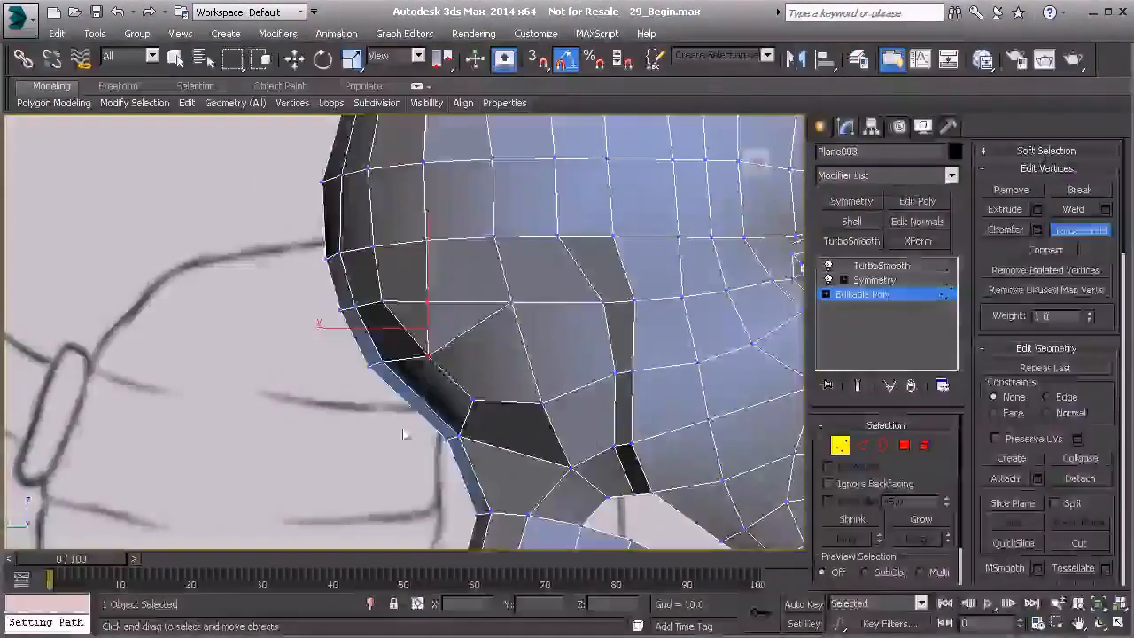
pyautogui.click(427, 355)
pyautogui.click(425, 302)
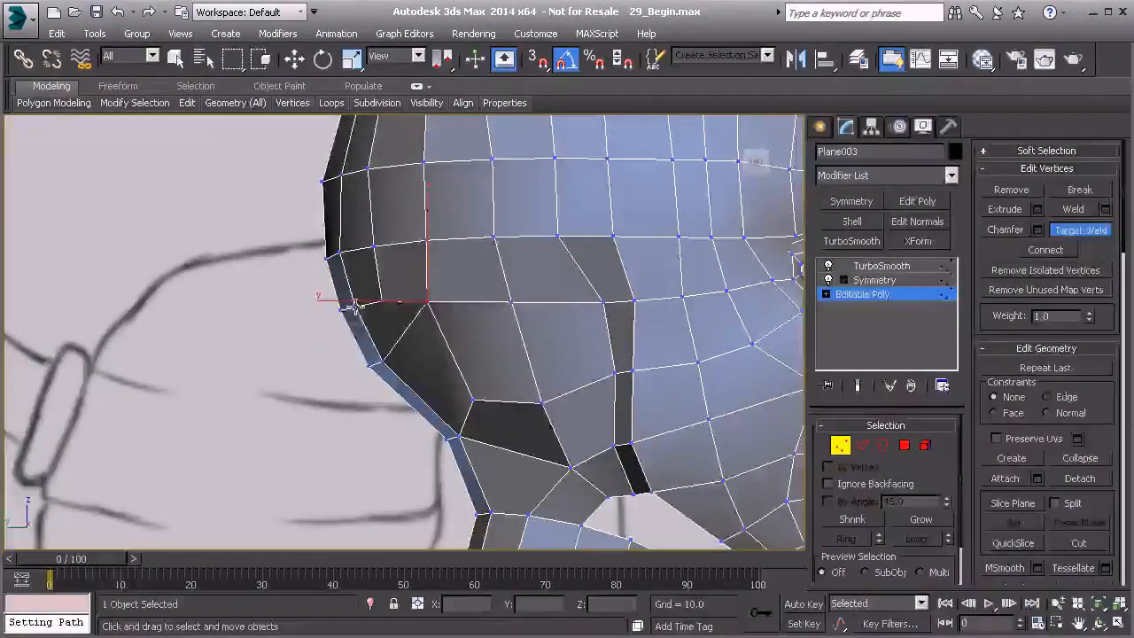
# Delete the two polygons at the back of the head directly below the horizontal cut row.
pyautogui.press('w')
pyautogui.click(904, 445)
pyautogui.click(377, 336)
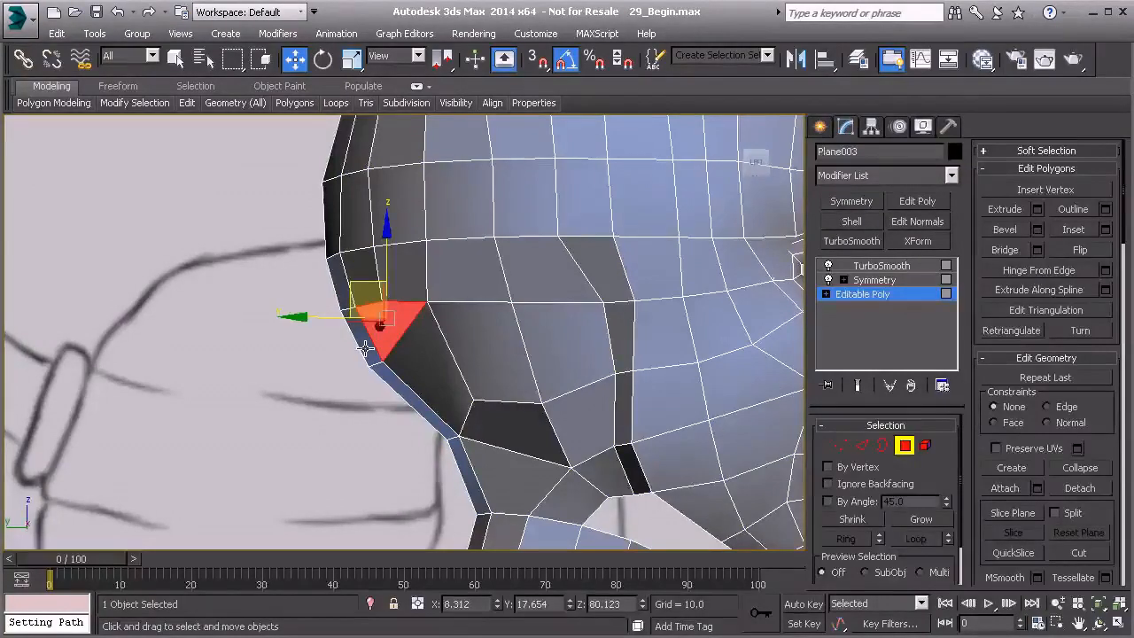
pyautogui.keyDown('ctrl'); pyautogui.click(365, 348); pyautogui.keyUp('ctrl')
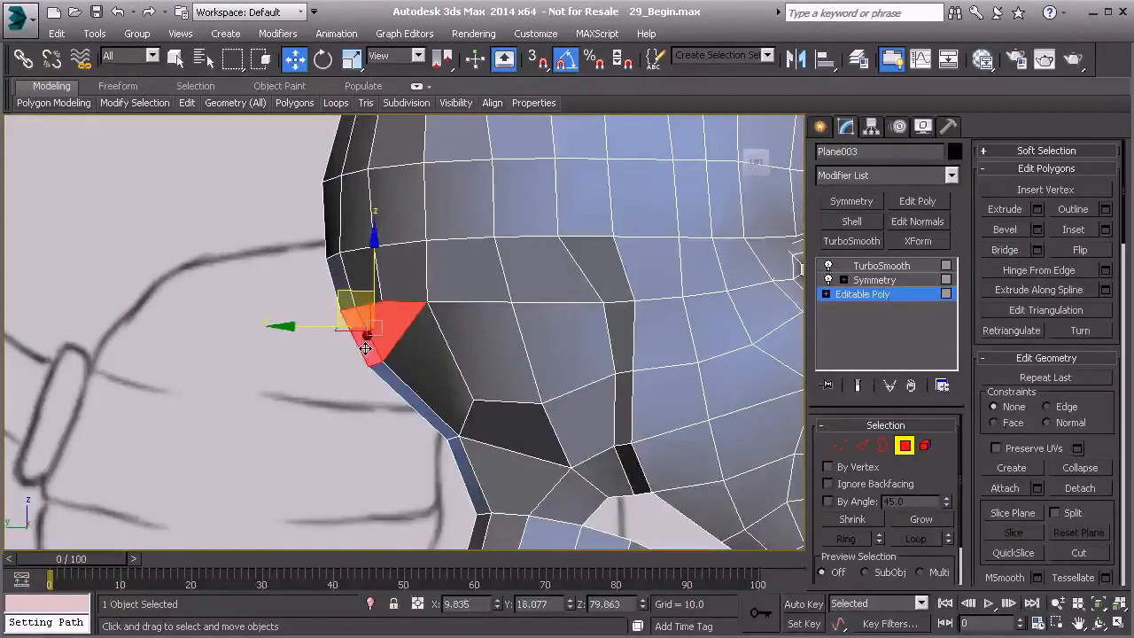
pyautogui.press('Delete')
# Reposition individual vertices on the side bridge between head and neck in perspective to round out the surface.
pyautogui.press('1')
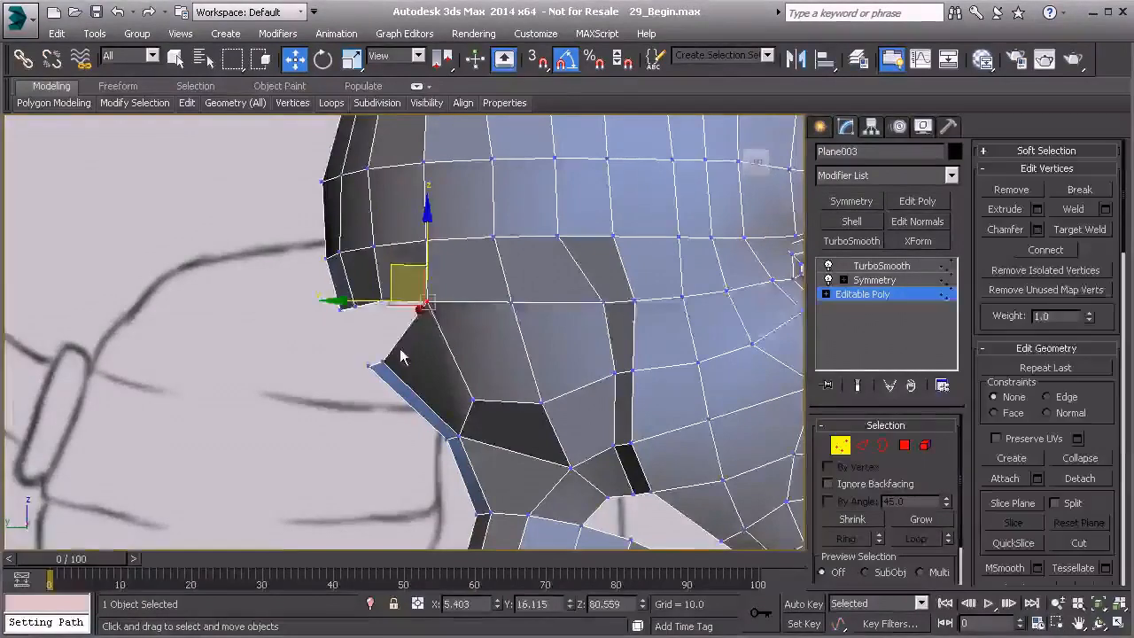
pyautogui.scroll(-3, 400, 348)
pyautogui.keyDown('alt'); pyautogui.moveTo(389, 341); pyautogui.dragTo(445, 330, button='middle'); pyautogui.keyUp('alt')
pyautogui.keyDown('alt'); pyautogui.moveTo(454, 383); pyautogui.dragTo(515, 412, button='middle'); pyautogui.keyUp('alt')
pyautogui.moveTo(492, 413); pyautogui.dragTo(480, 414)
pyautogui.keyDown('alt'); pyautogui.moveTo(486, 396); pyautogui.dragTo(600, 413, button='middle'); pyautogui.keyUp('alt')
pyautogui.click(540, 356)
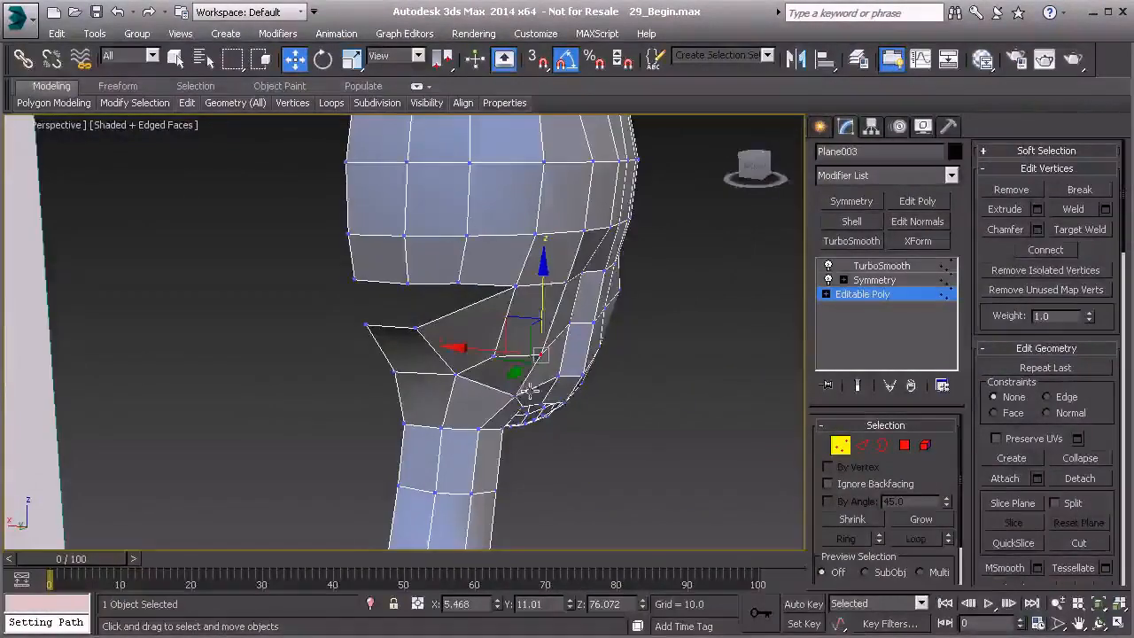
pyautogui.moveTo(490, 349)
pyautogui.keyDown('alt'); pyautogui.mouseDown(button='middle')
pyautogui.moveTo(432, 279)
pyautogui.moveTo(584, 329)
pyautogui.moveTo(582, 337)
pyautogui.mouseUp(button='middle'); pyautogui.keyUp('alt')
pyautogui.click(549, 328)
pyautogui.moveTo(520, 328); pyautogui.dragTo(528, 328)
pyautogui.keyDown('alt'); pyautogui.moveTo(527, 328); pyautogui.dragTo(491, 387, button='middle'); pyautogui.keyUp('alt')
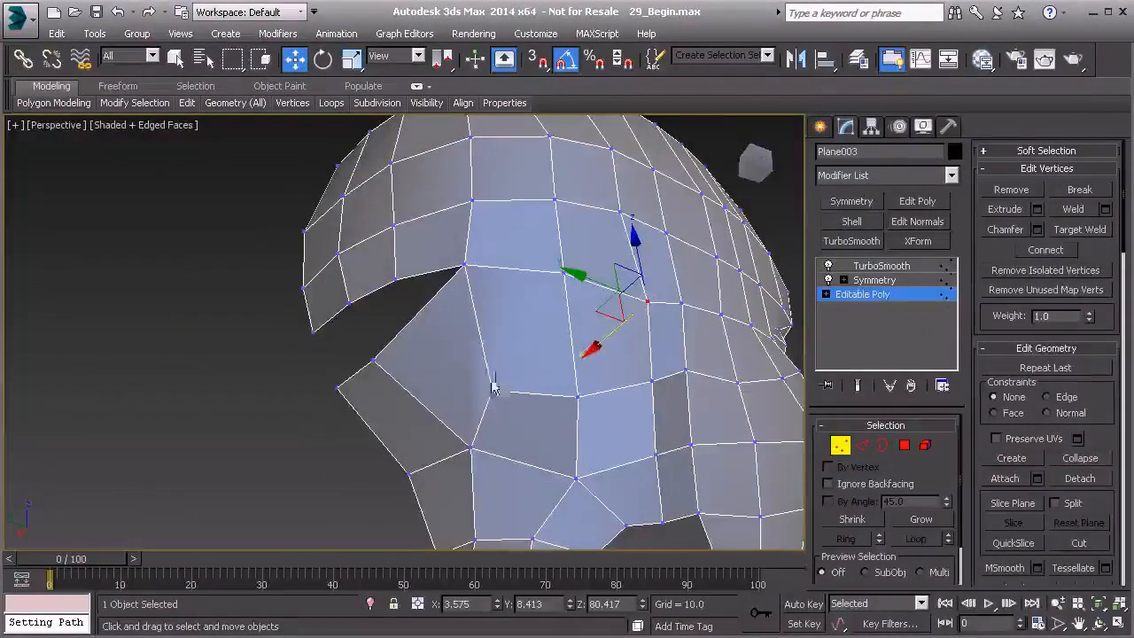
# Raise the bridge's middle row of vertices behind the cheek strip in the left view to even out the polygons.
pyautogui.press('f')
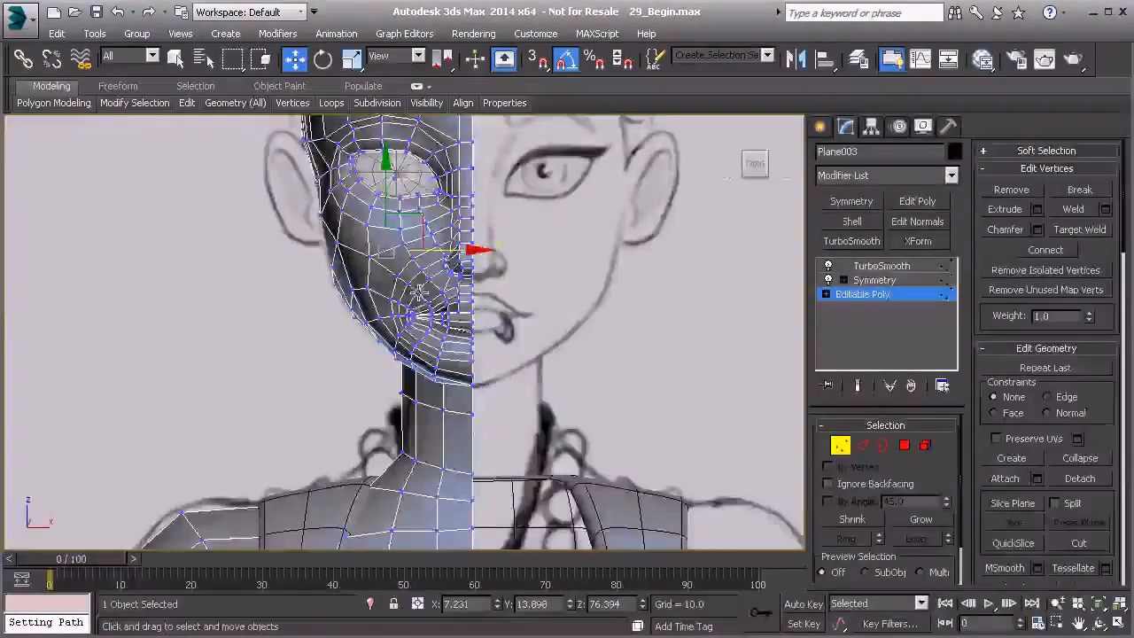
pyautogui.press('l')
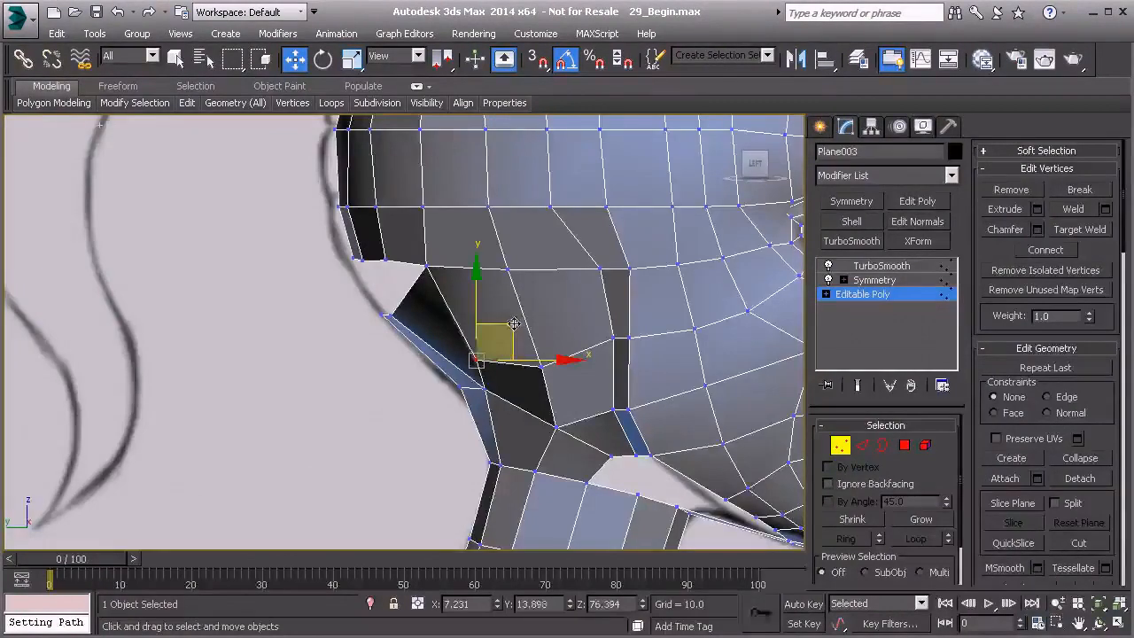
pyautogui.click(482, 398)
pyautogui.moveTo(513, 356); pyautogui.dragTo(495, 290)
pyautogui.click(540, 364)
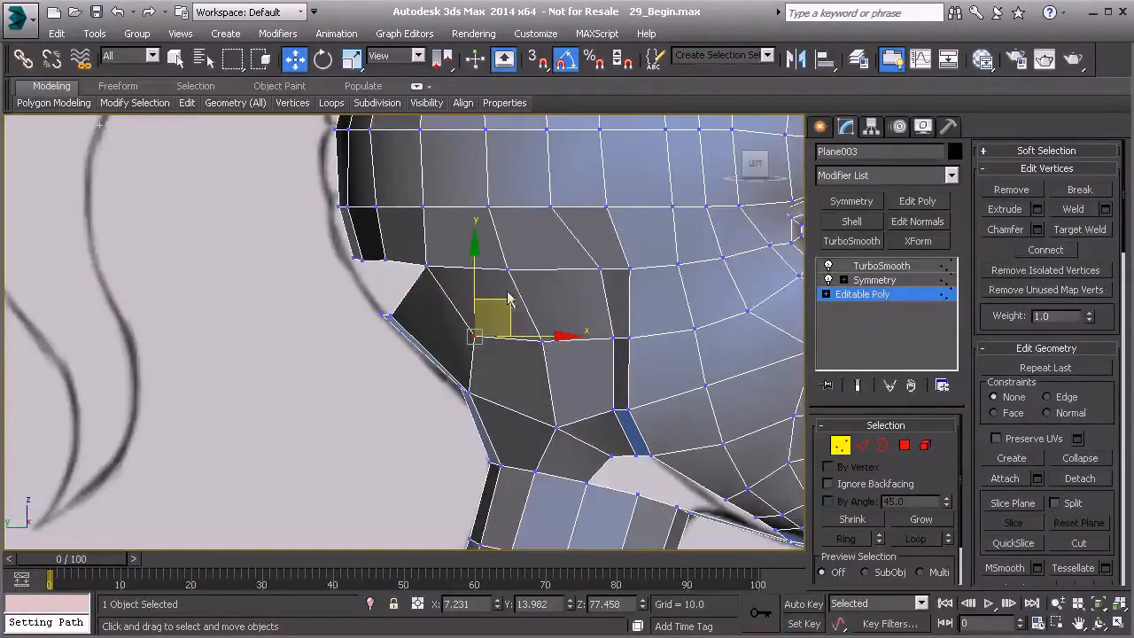
# Shift the cut row vertex beside the cheek strip slightly rearward and adjust the two lower bridge vertices above the neck.
pyautogui.click(598, 268)
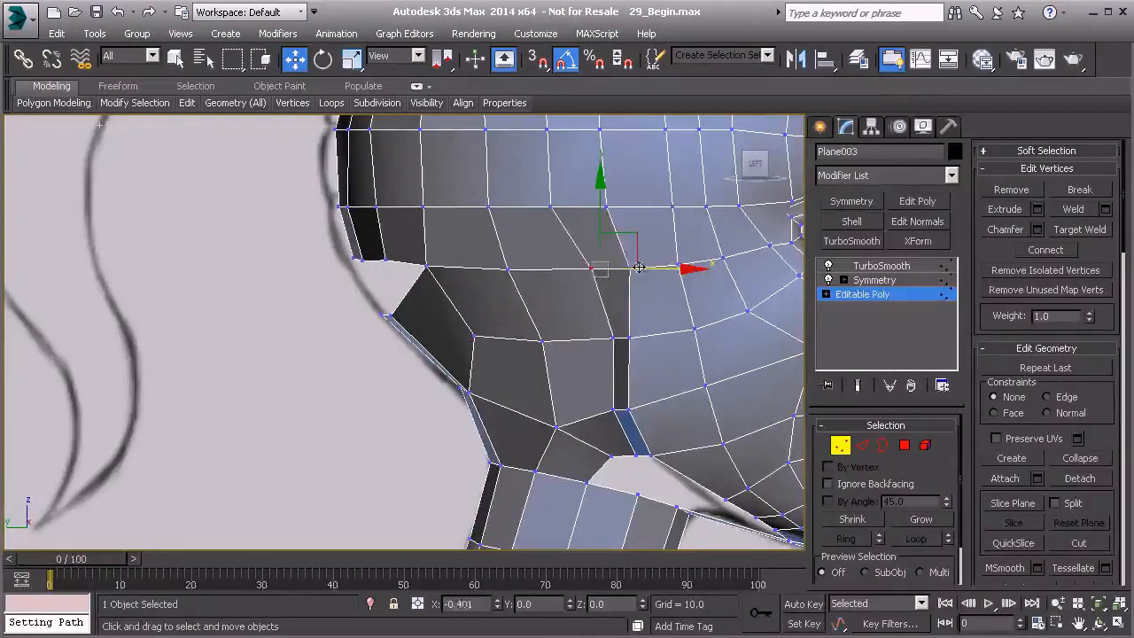
pyautogui.moveTo(642, 267); pyautogui.dragTo(630, 267)
pyautogui.click(552, 429)
pyautogui.moveTo(588, 402); pyautogui.dragTo(571, 384)
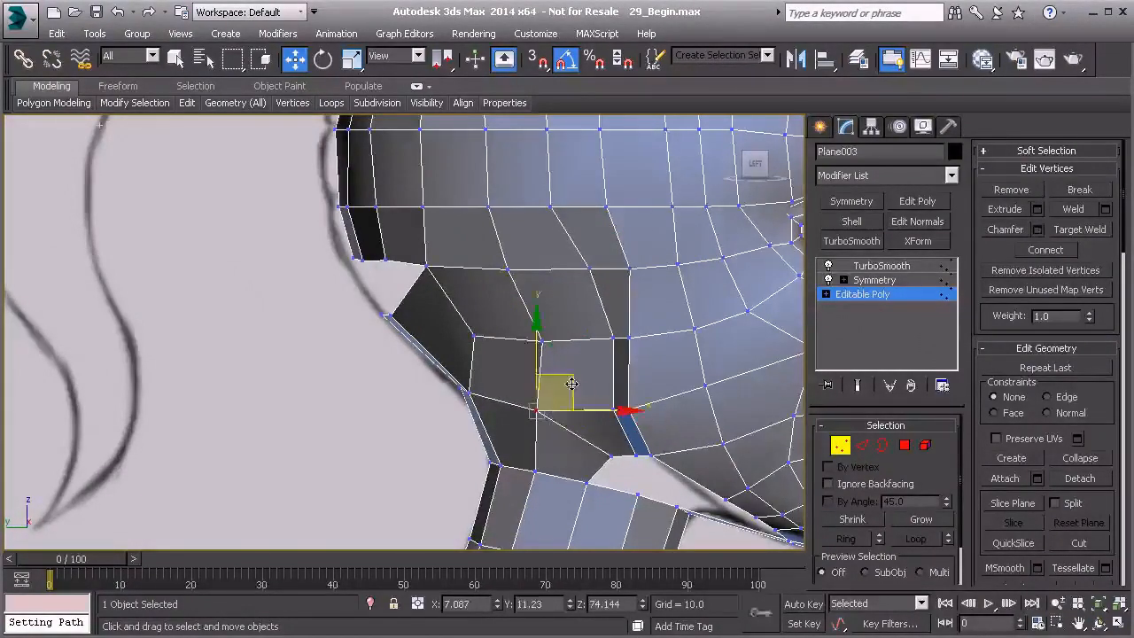
pyautogui.click(610, 455)
pyautogui.moveTo(648, 420); pyautogui.dragTo(651, 417)
# Cut an edge from the bridge's middle rear vertex to the slanted open edge of the gap behind it.
pyautogui.moveTo(406, 336); pyautogui.dragTo(482, 323, button='middle')
pyautogui.scroll(2, 462, 319)
pyautogui.press('p')
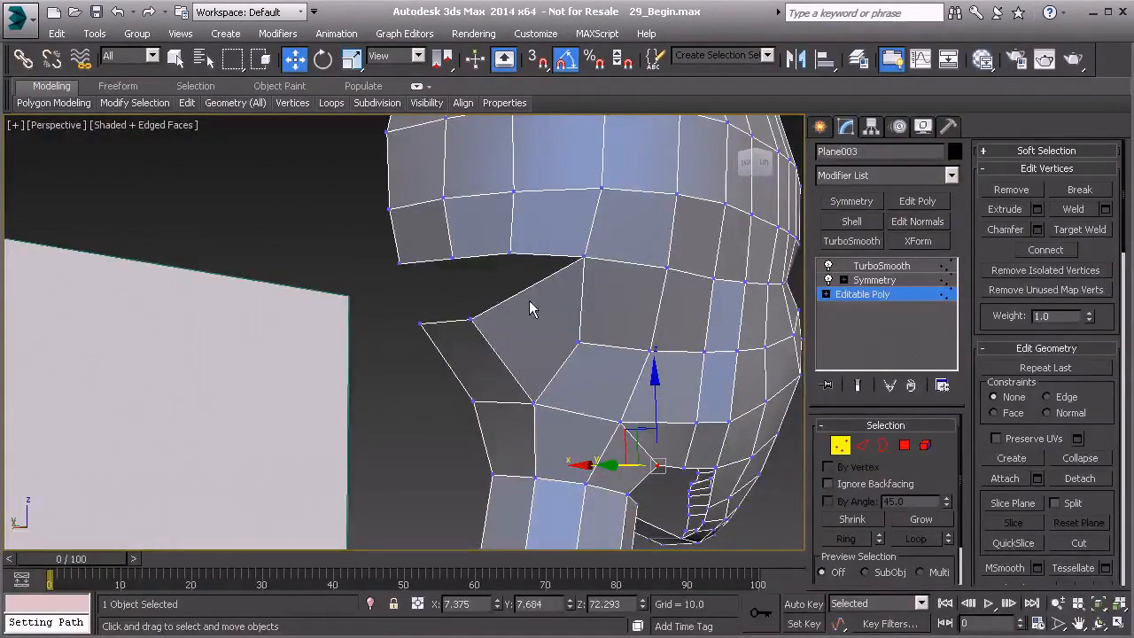
pyautogui.rightClick(511, 264)
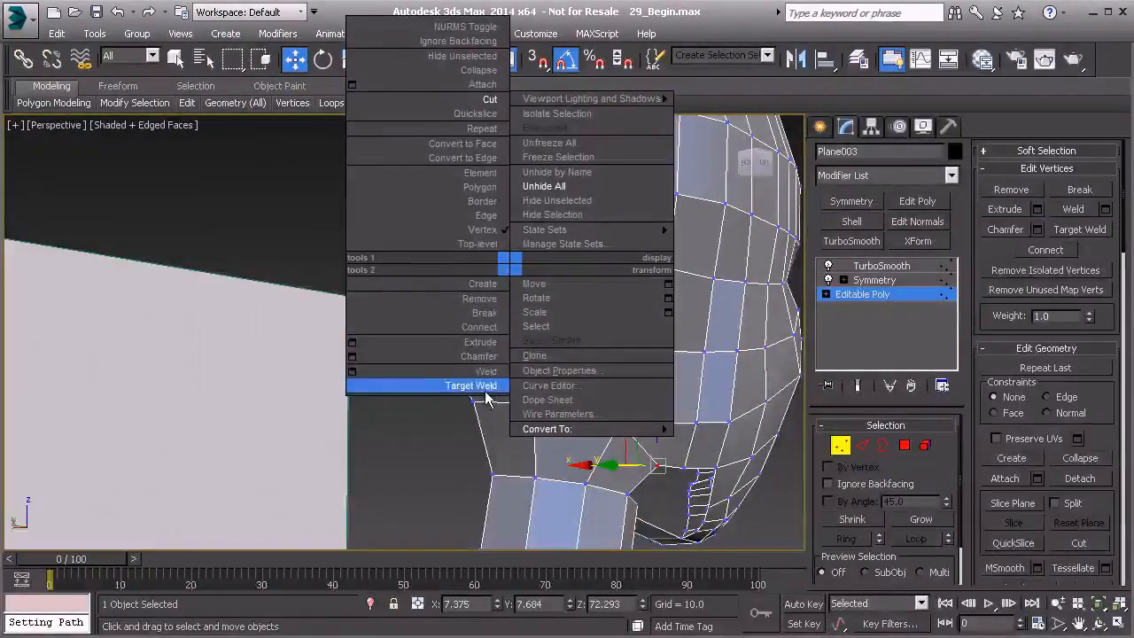
pyautogui.click(489, 99)
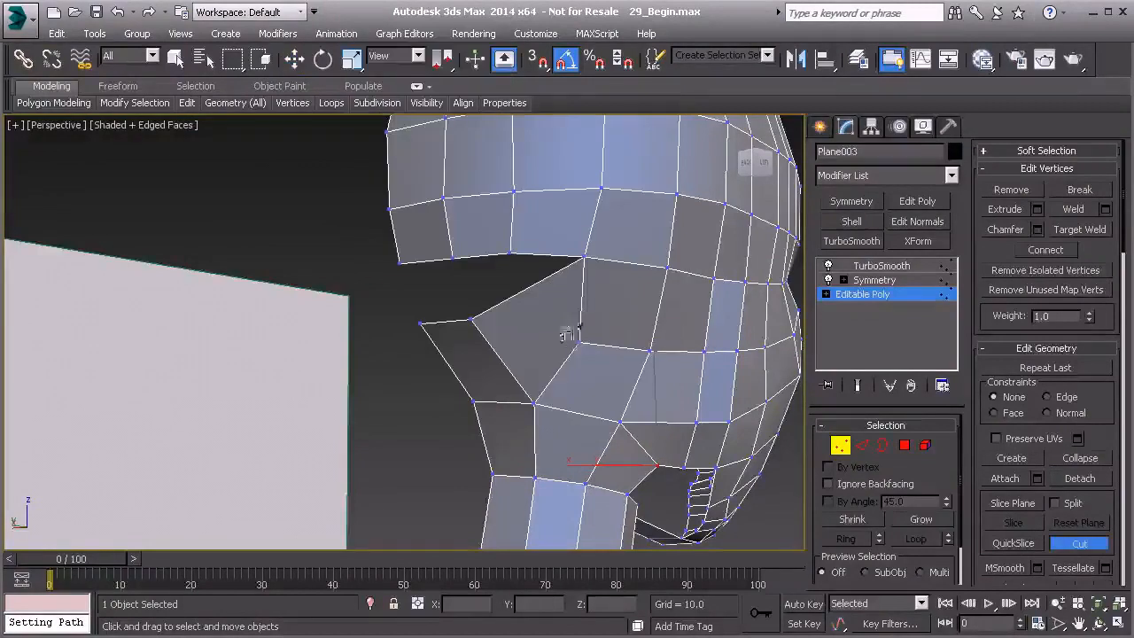
pyautogui.click(577, 342)
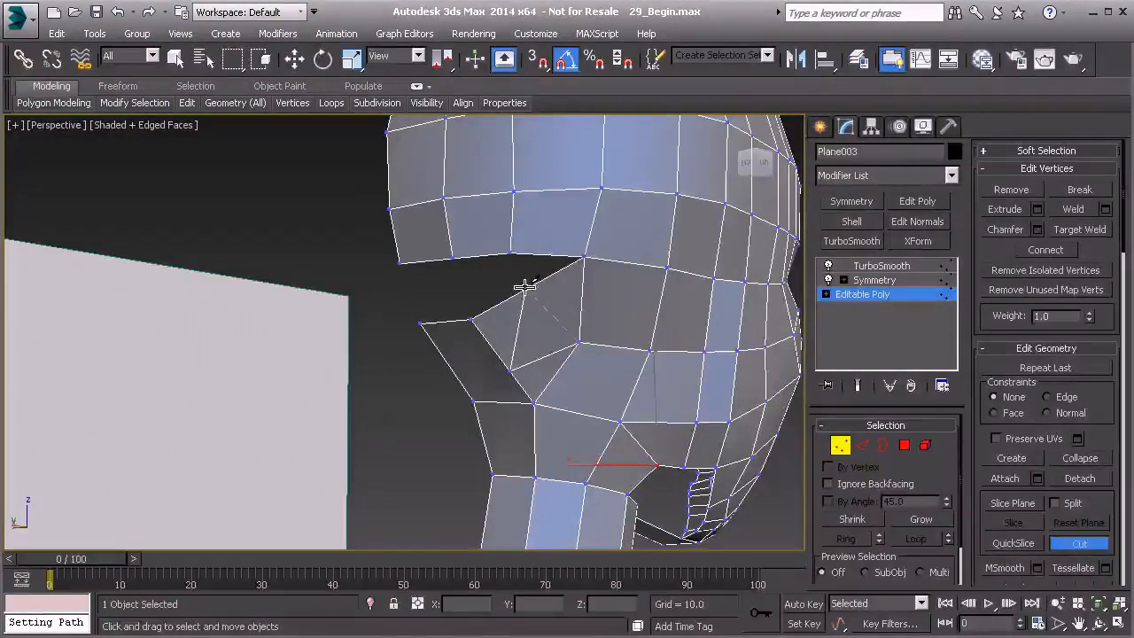
pyautogui.rightClick(523, 336)
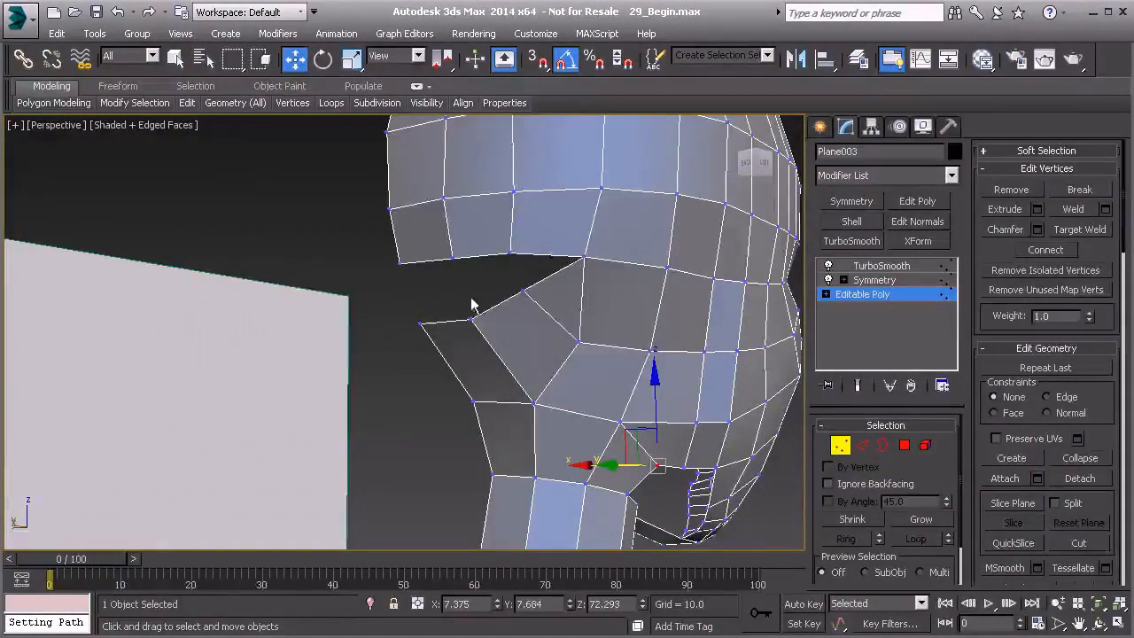
# Close the gap at the back of the head by target welding its three lower vertices to the matching upper ones.
pyautogui.rightClick(422, 277)
pyautogui.click(390, 399)
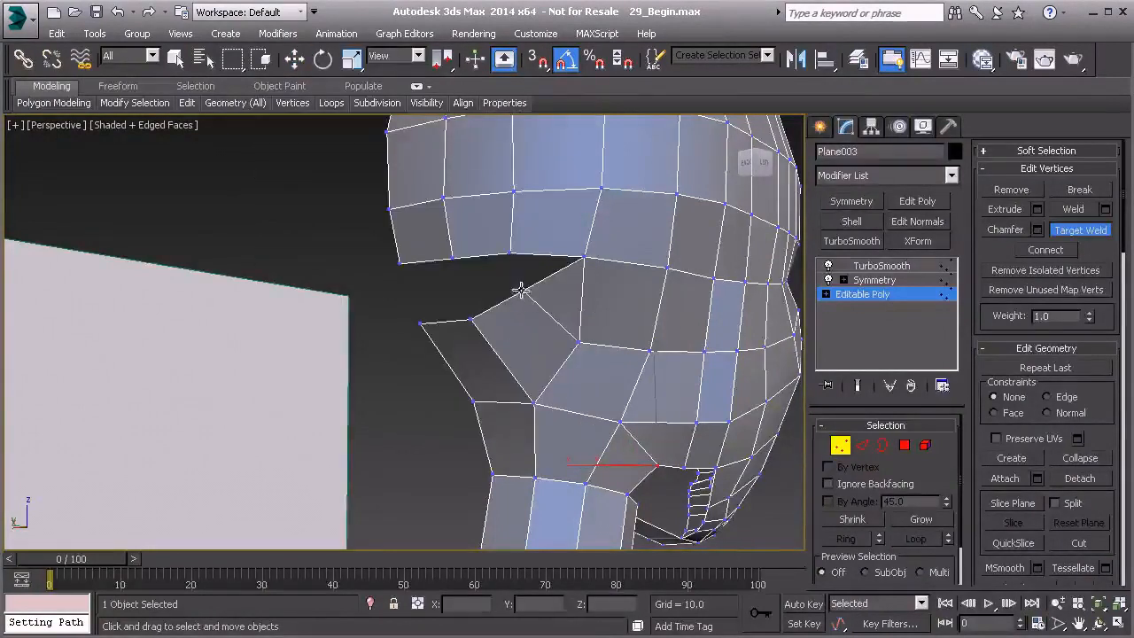
pyautogui.click(510, 259)
pyautogui.click(471, 320)
pyautogui.click(452, 259)
pyautogui.click(419, 324)
pyautogui.click(399, 263)
pyautogui.press('w')
# Cut a row of edges from the front welded vertex across the rear polygons to the back centre border.
pyautogui.moveTo(605, 316)
pyautogui.keyDown('alt'); pyautogui.mouseDown(button='middle')
pyautogui.moveTo(544, 321)
pyautogui.moveTo(533, 293)
pyautogui.mouseUp(button='middle'); pyautogui.keyUp('alt')
pyautogui.press('2')
pyautogui.click(533, 293)
pyautogui.rightClick(500, 317)
pyautogui.click(480, 152)
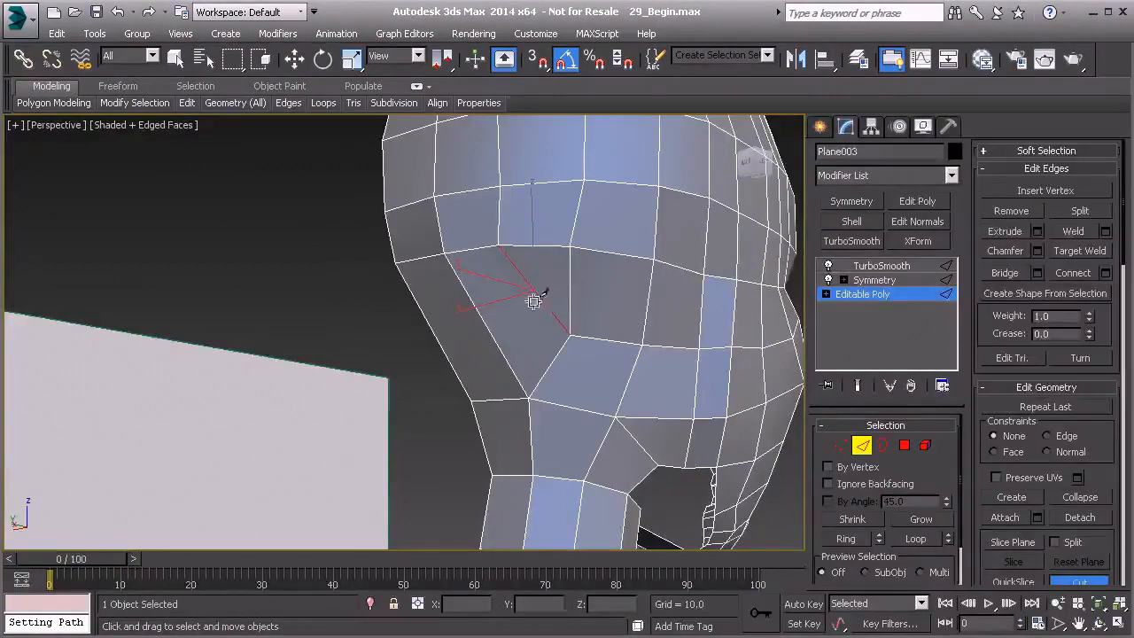
pyautogui.press('1')
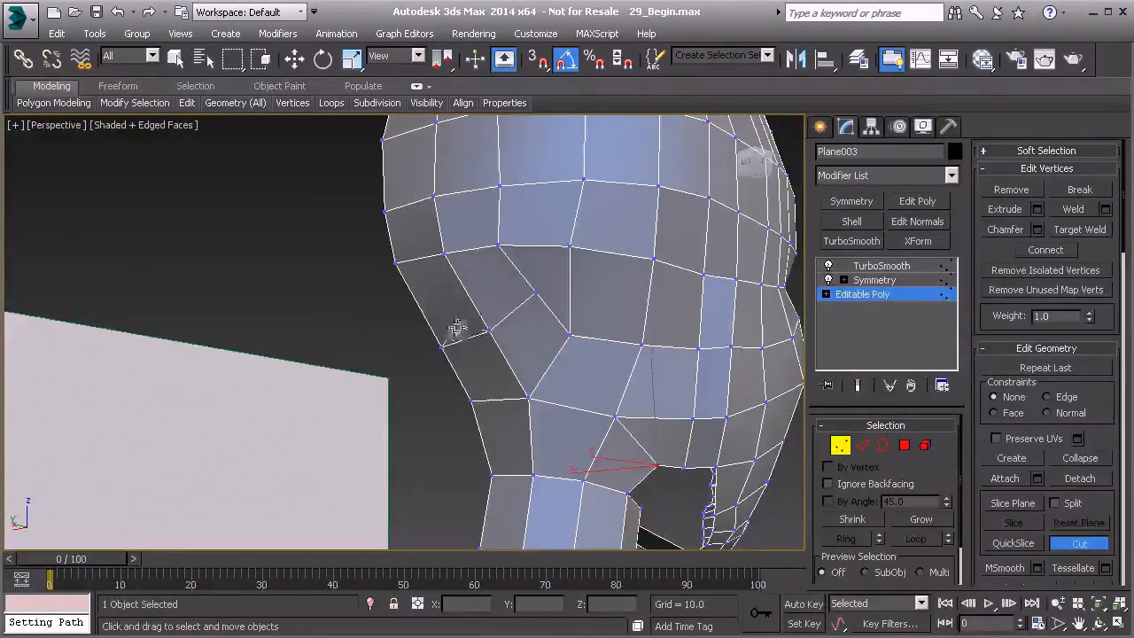
# Move the vertex where the new rear cut begins downward in the left view to even the surrounding polygons.
pyautogui.press('w')
pyautogui.click(535, 292)
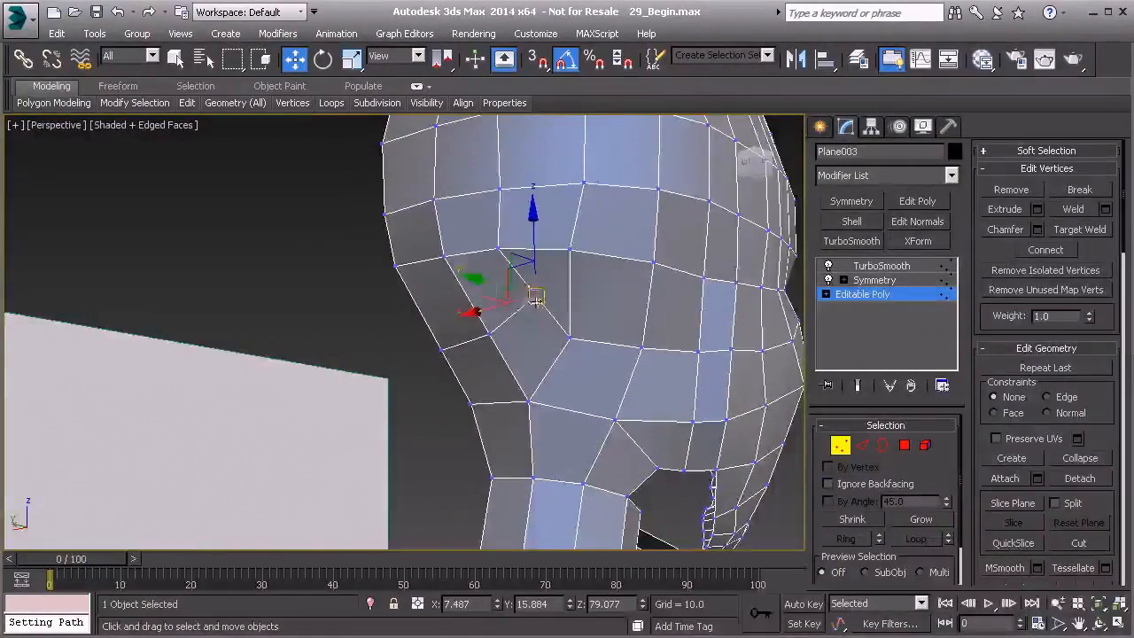
pyautogui.press('f')
pyautogui.moveTo(474, 306)
pyautogui.mouseDown(button='middle')
pyautogui.moveTo(489, 308)
pyautogui.moveTo(473, 293)
pyautogui.mouseUp(button='middle')
pyautogui.press('l')
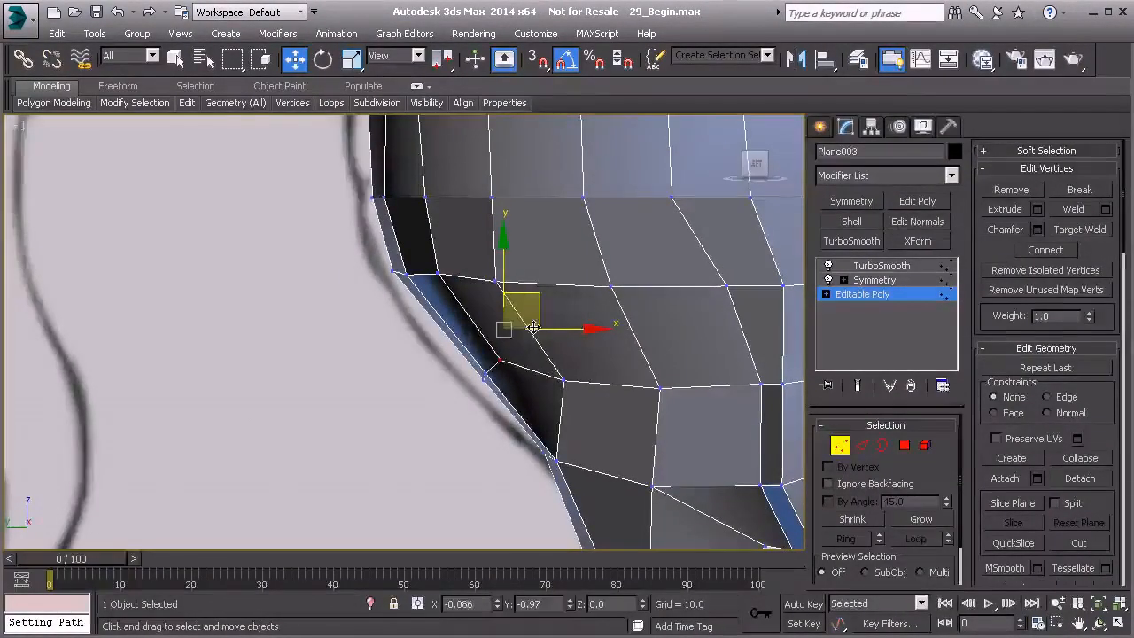
pyautogui.moveTo(535, 294); pyautogui.dragTo(497, 343)
# Adjust the rear vertices above the neck and on the neck's upper rim to refine the nape contour.
pyautogui.moveTo(553, 414); pyautogui.dragTo(526, 377, button='middle')
pyautogui.moveTo(506, 406); pyautogui.dragTo(551, 442)
pyautogui.moveTo(543, 388); pyautogui.dragTo(541, 382)
pyautogui.moveTo(547, 488); pyautogui.dragTo(505, 405, button='middle')
pyautogui.moveTo(504, 413); pyautogui.dragTo(546, 414)
pyautogui.moveTo(574, 387); pyautogui.dragTo(523, 355, button='middle')
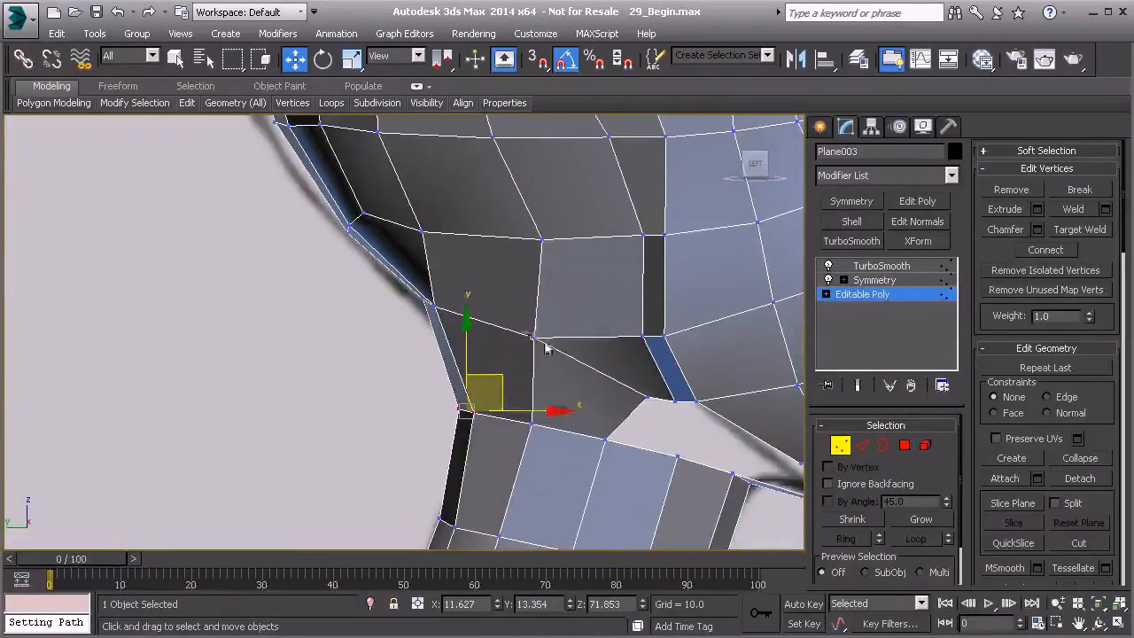
# Move the side bridge vertex above the neck forward and the vertex above it rearward and down.
pyautogui.click(528, 337)
pyautogui.moveTo(574, 312); pyautogui.dragTo(593, 310)
pyautogui.click(542, 240)
pyautogui.moveTo(572, 212); pyautogui.dragTo(562, 217)
# Shift the vertex at the start of the rear cut sideways along X in perspective to smooth the back of the head.
pyautogui.moveTo(593, 255); pyautogui.dragTo(581, 277, button='middle')
pyautogui.press('p')
pyautogui.keyDown('alt'); pyautogui.moveTo(486, 306); pyautogui.dragTo(551, 267, button='middle'); pyautogui.keyUp('alt')
pyautogui.moveTo(551, 268); pyautogui.dragTo(456, 256)
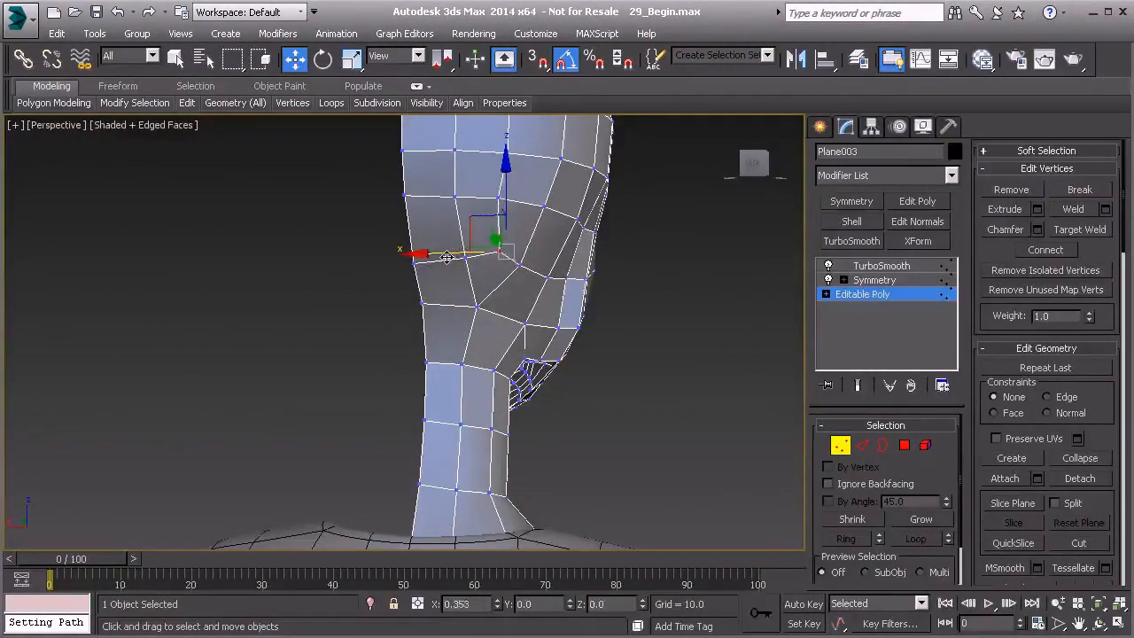
pyautogui.click(497, 198)
# Examine the joined back of the head and neck from several angles at the TurboSmooth level.
pyautogui.keyDown('alt'); pyautogui.moveTo(449, 200); pyautogui.dragTo(419, 250, button='middle'); pyautogui.keyUp('alt')
pyautogui.moveTo(414, 192)
pyautogui.keyDown('alt'); pyautogui.mouseDown(button='middle')
pyautogui.moveTo(531, 228)
pyautogui.moveTo(584, 225)
pyautogui.moveTo(553, 205)
pyautogui.moveTo(511, 207)
pyautogui.moveTo(467, 306)
pyautogui.moveTo(587, 313)
pyautogui.moveTo(450, 220)
pyautogui.mouseUp(button='middle'); pyautogui.keyUp('alt')
pyautogui.keyDown('alt'); pyautogui.moveTo(555, 280); pyautogui.dragTo(496, 258, button='middle'); pyautogui.keyUp('alt')
pyautogui.click(896, 296)
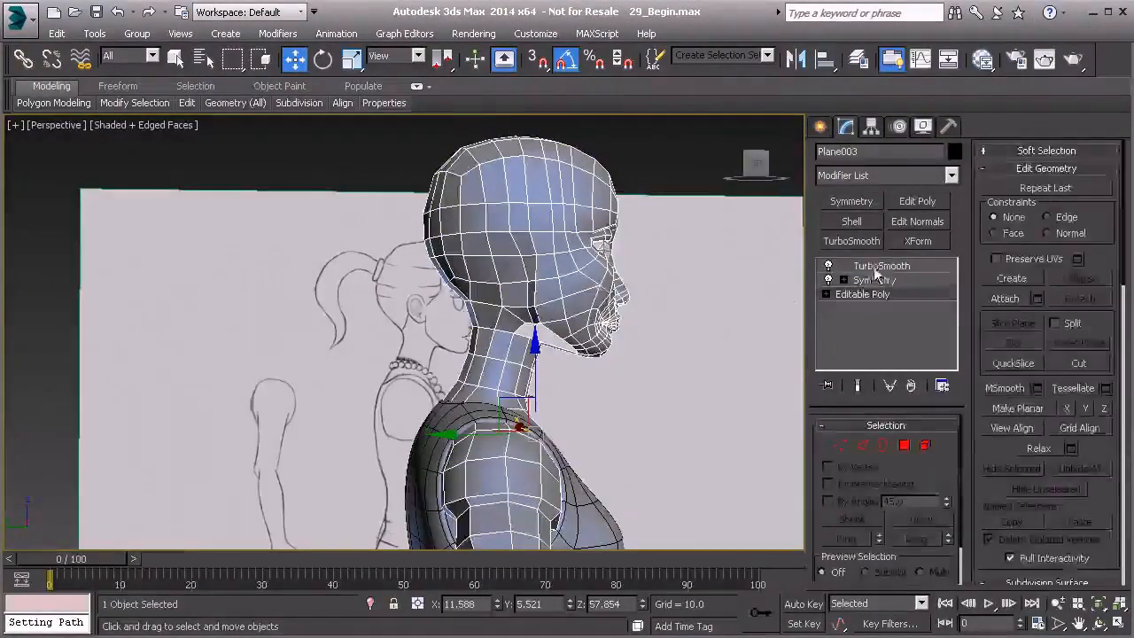
pyautogui.click(879, 265)
pyautogui.keyDown('alt'); pyautogui.moveTo(663, 311); pyautogui.dragTo(540, 324, button='middle'); pyautogui.keyUp('alt')
# Cap the open border between the underside of the jaw and the neck.
pyautogui.click(853, 296)
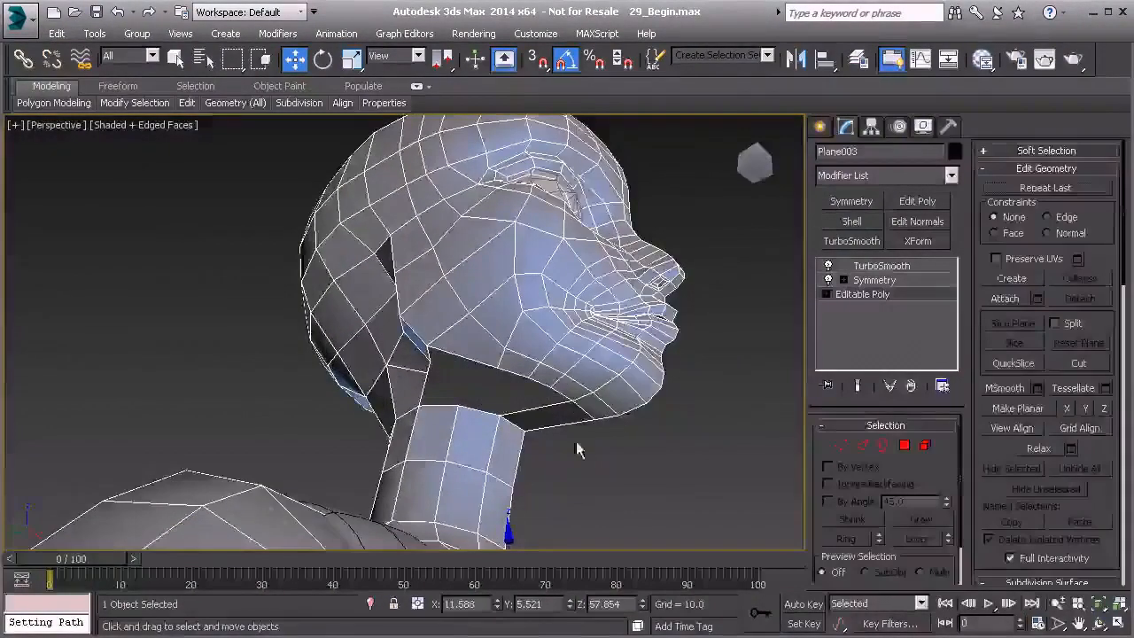
pyautogui.click(882, 444)
pyautogui.click(496, 372)
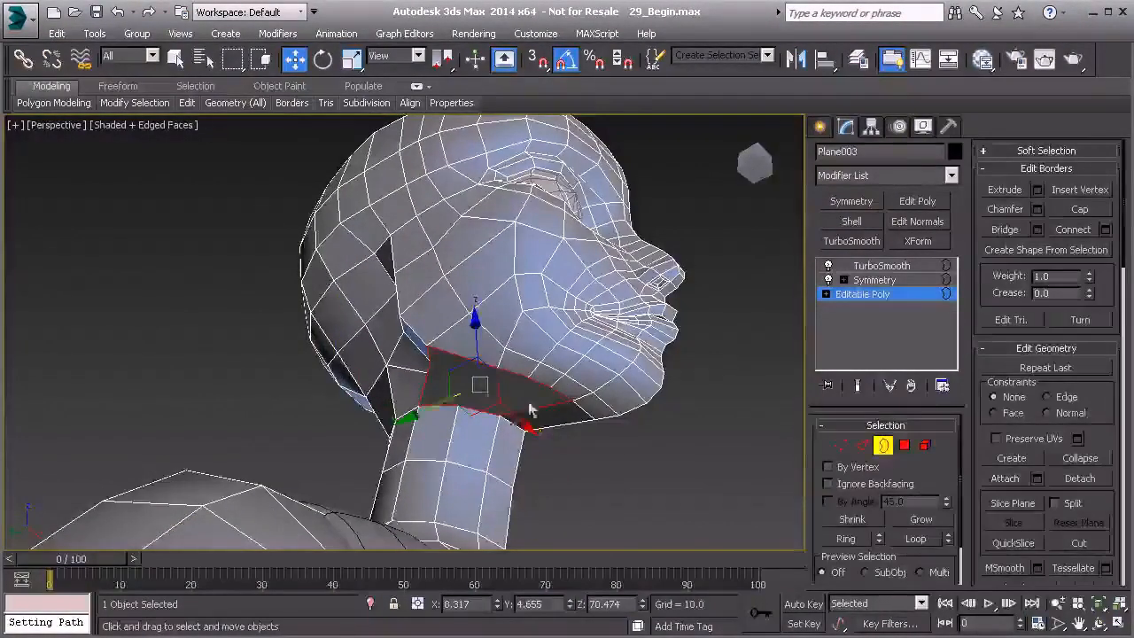
pyautogui.click(1101, 211)
# Cut two lengthwise rows of edges through the jaw cap, running from its rear edge forward to the centre border.
pyautogui.press('1')
pyautogui.keyDown('alt'); pyautogui.moveTo(736, 348); pyautogui.dragTo(437, 344, button='middle'); pyautogui.keyUp('alt')
pyautogui.keyDown('alt'); pyautogui.moveTo(488, 434); pyautogui.dragTo(453, 410, button='middle'); pyautogui.keyUp('alt')
pyautogui.rightClick(435, 398)
pyautogui.click(413, 236)
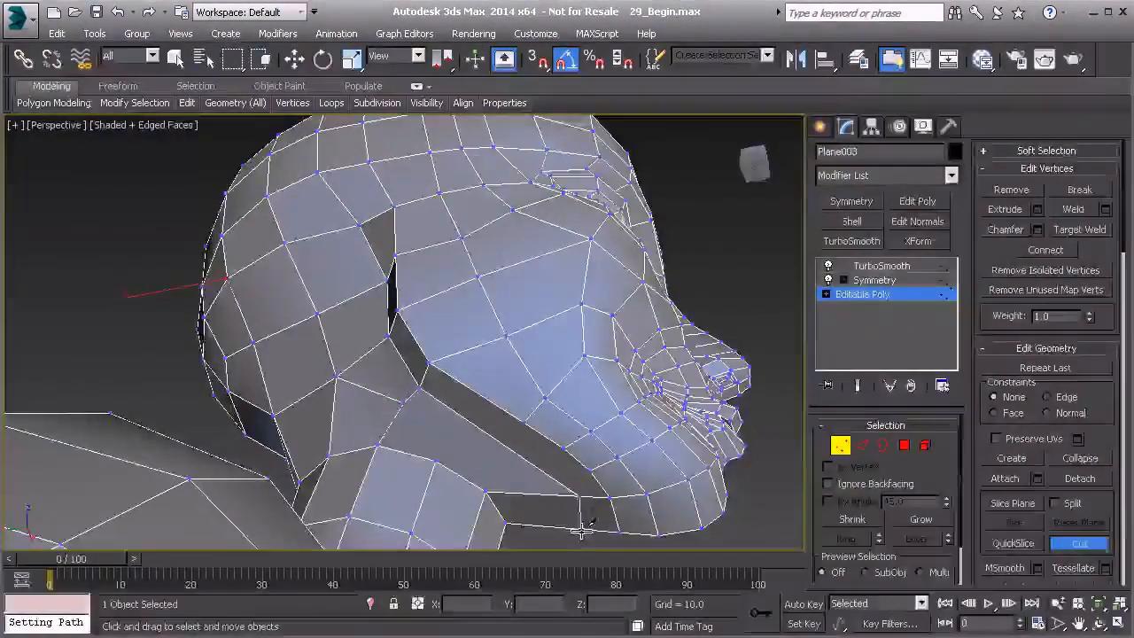
pyautogui.keyDown('alt'); pyautogui.moveTo(498, 469); pyautogui.dragTo(503, 435, button='middle'); pyautogui.keyUp('alt')
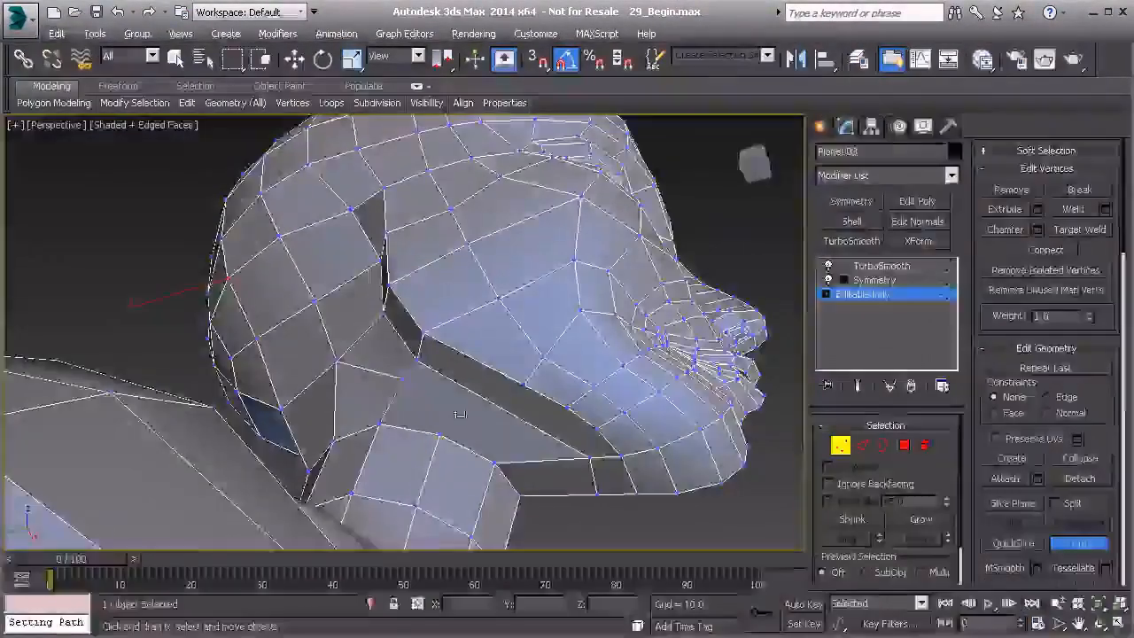
pyautogui.click(400, 379)
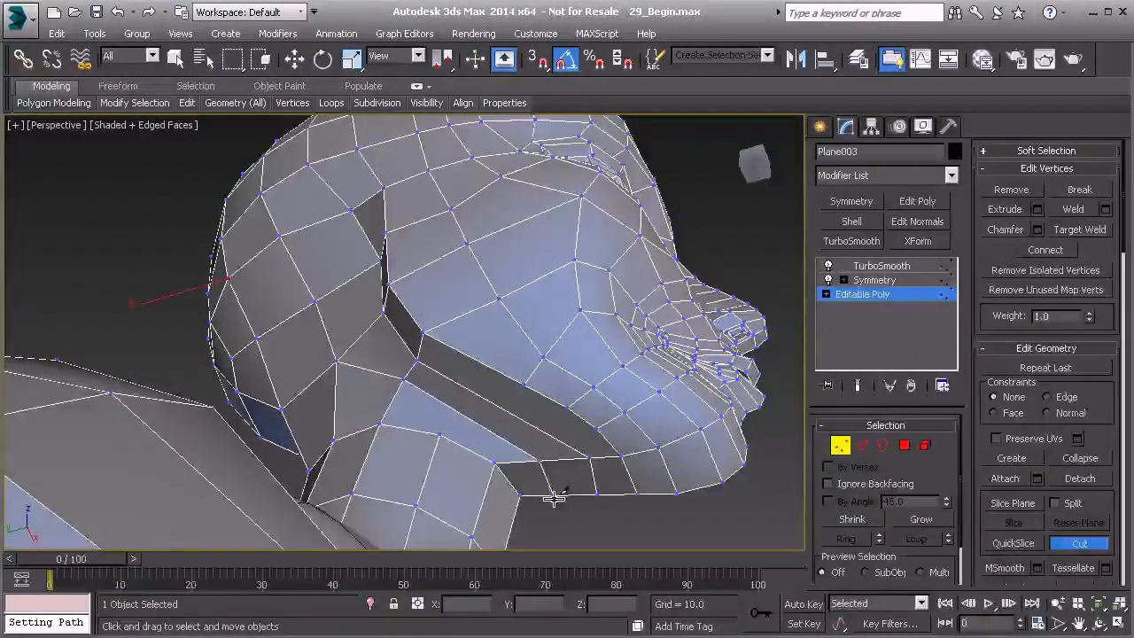
# Cut crosswise edges through the cap from the jawline vertices across the lengthwise rows toward the neck rim.
pyautogui.click(525, 387)
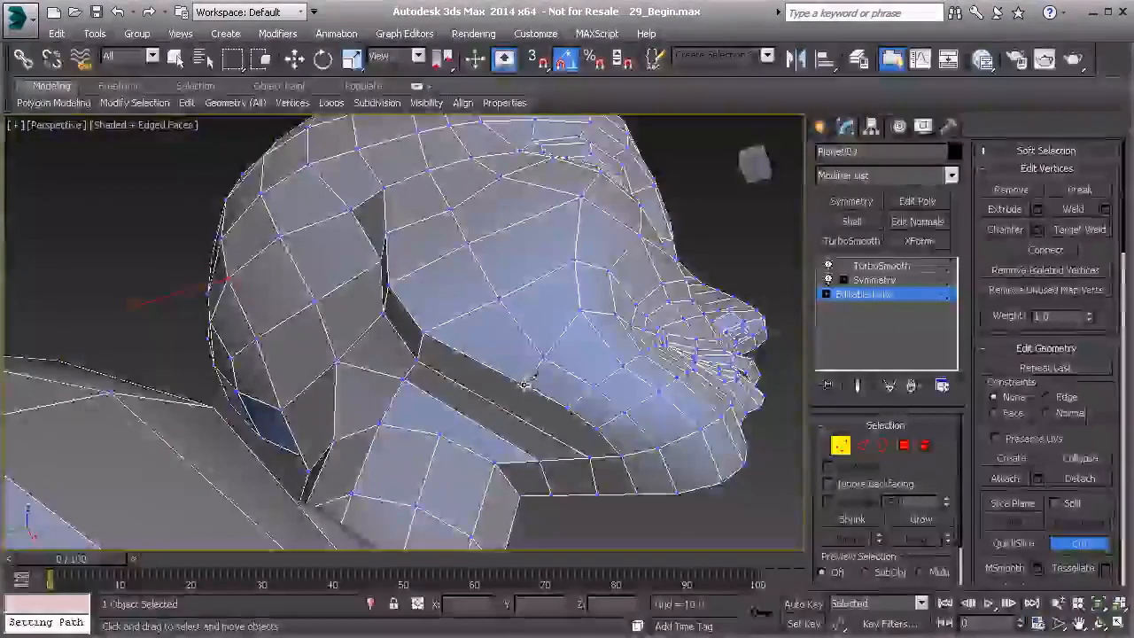
pyautogui.click(459, 413)
pyautogui.click(437, 436)
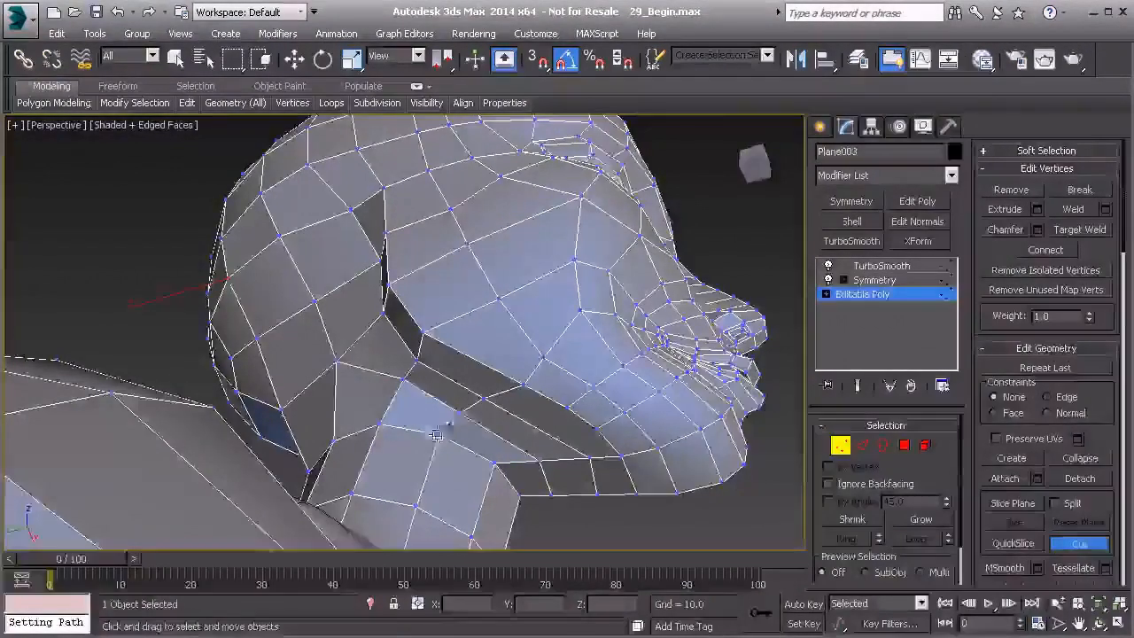
pyautogui.keyDown('alt'); pyautogui.moveTo(614, 413); pyautogui.dragTo(493, 352, button='middle'); pyautogui.keyUp('alt')
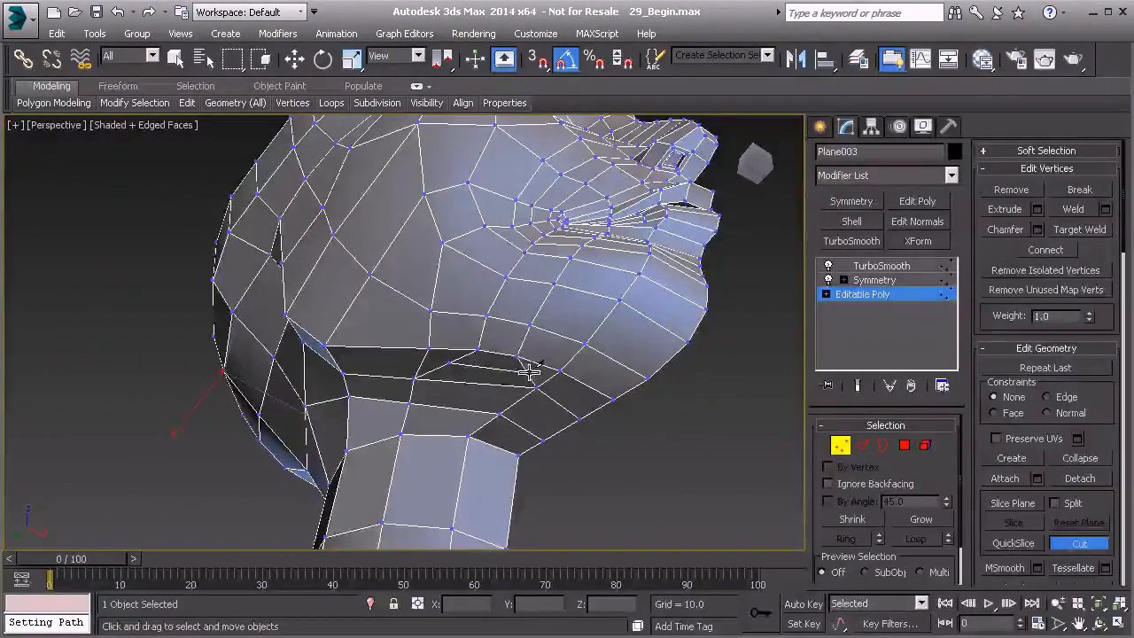
pyautogui.press('w')
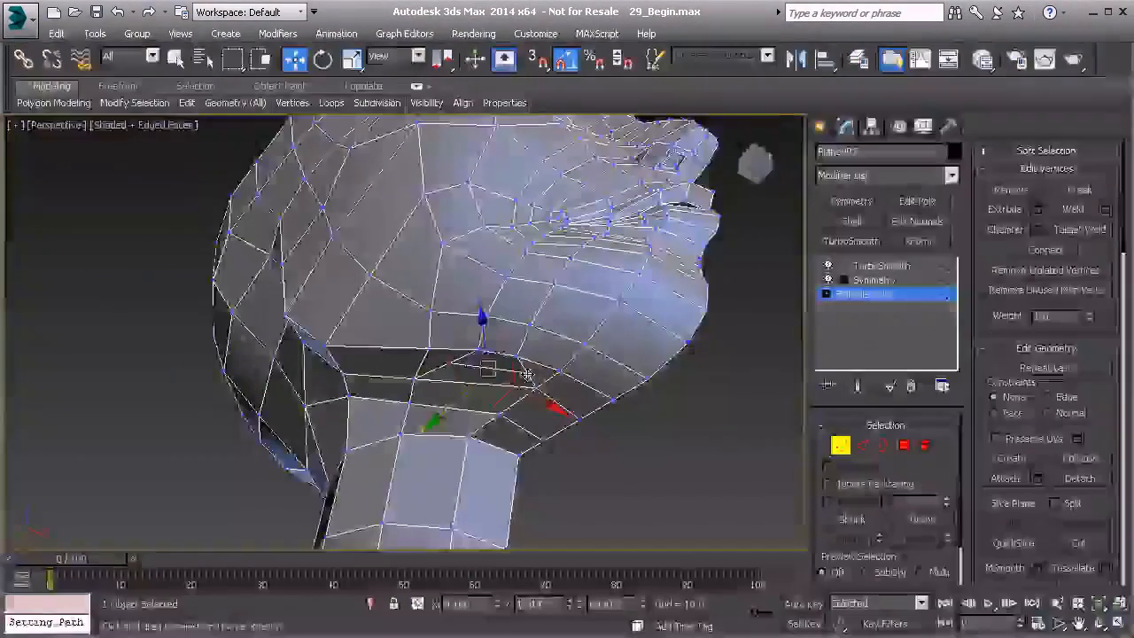
# Constrain vertex movement to edges and scale the selected jaw-cap vertices closer together.
pyautogui.press('r')
pyautogui.keyDown('alt'); pyautogui.moveTo(529, 376); pyautogui.dragTo(558, 393, button='middle'); pyautogui.keyUp('alt')
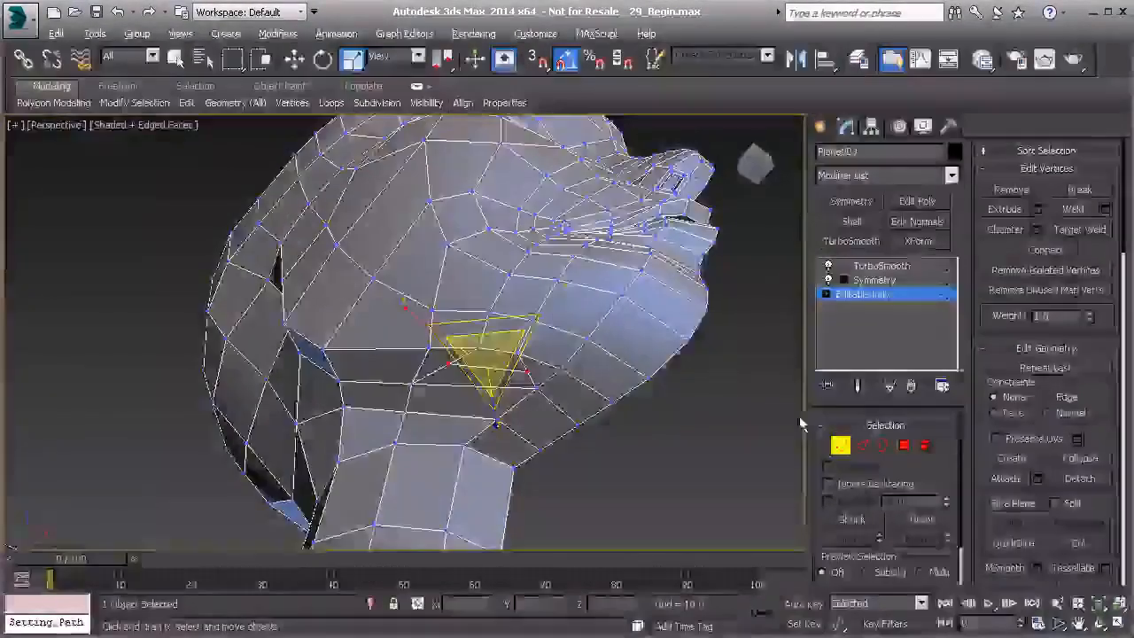
pyautogui.click(1048, 397)
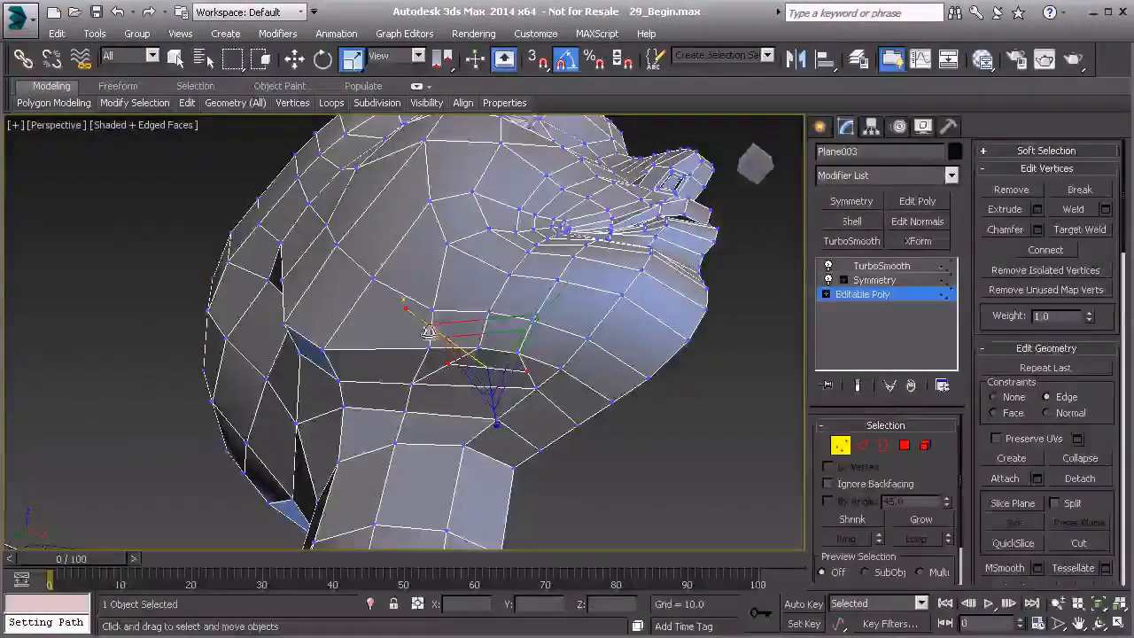
pyautogui.moveTo(417, 319); pyautogui.dragTo(427, 324)
pyautogui.moveTo(502, 357)
pyautogui.mouseDown()
pyautogui.moveTo(489, 346)
pyautogui.moveTo(497, 361)
pyautogui.mouseUp()
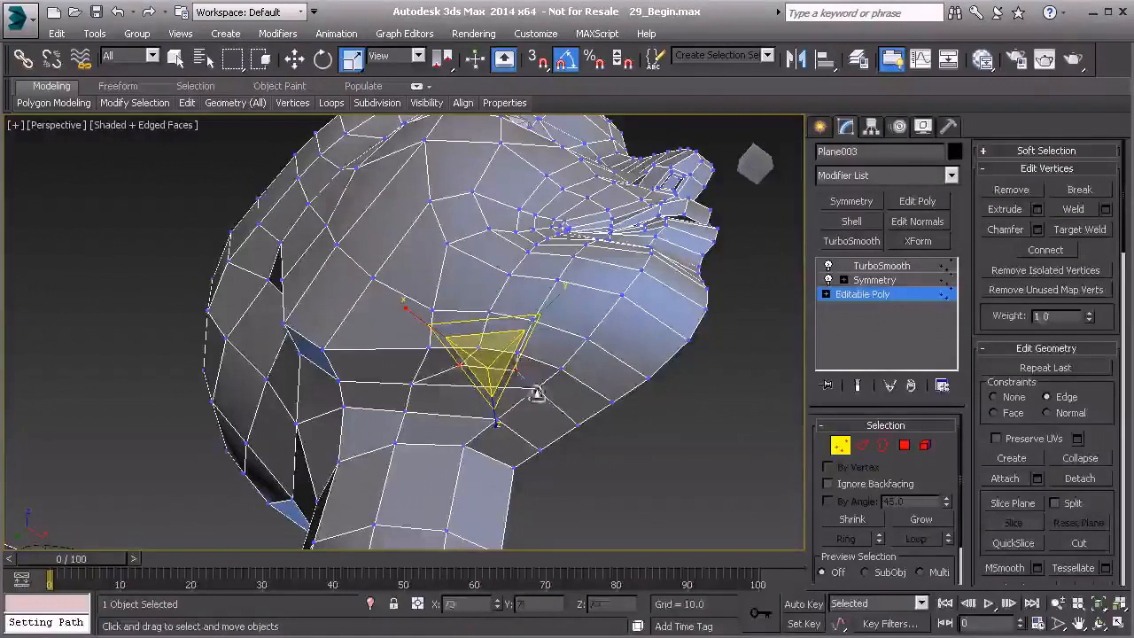
pyautogui.moveTo(668, 457); pyautogui.dragTo(701, 470)
pyautogui.moveTo(675, 466)
pyautogui.keyDown('alt'); pyautogui.mouseDown(button='middle')
pyautogui.moveTo(666, 363)
pyautogui.moveTo(660, 469)
pyautogui.mouseUp(button='middle'); pyautogui.keyUp('alt')
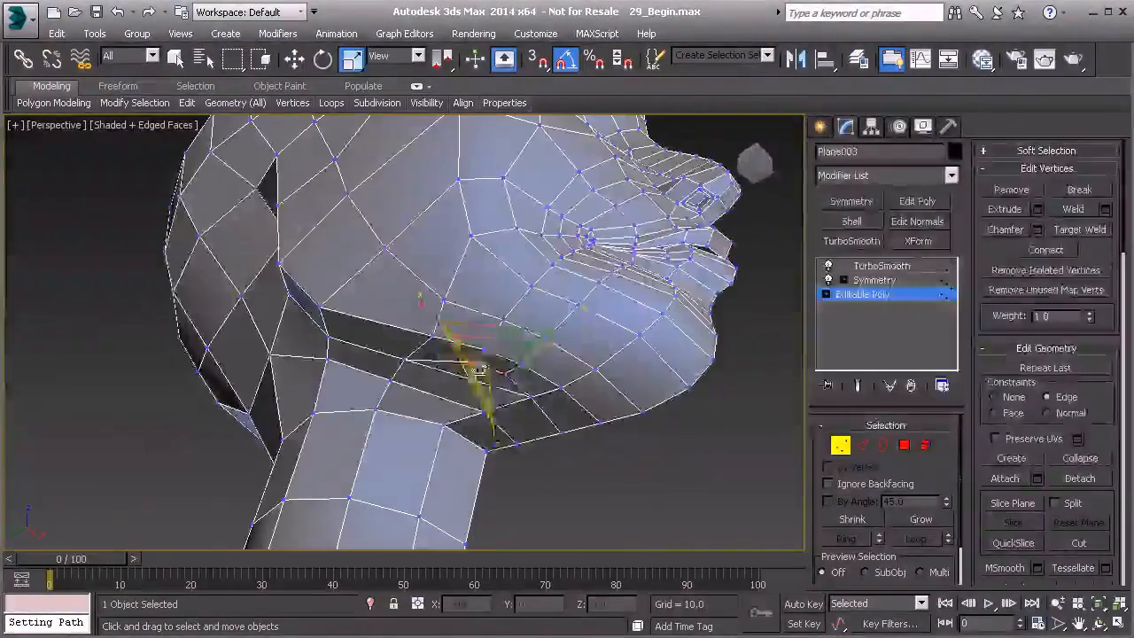
# Move the jawline and upper cap vertices to even out the polygons under the jaw, and check the smoothed surface.
pyautogui.press('w')
pyautogui.rightClick(435, 348)
pyautogui.click(252, 334)
pyautogui.keyDown('alt'); pyautogui.moveTo(440, 344); pyautogui.dragTo(435, 374, button='middle'); pyautogui.keyUp('alt')
pyautogui.moveTo(436, 376); pyautogui.dragTo(422, 375)
pyautogui.moveTo(435, 319); pyautogui.dragTo(431, 331)
pyautogui.keyDown('alt'); pyautogui.moveTo(438, 292); pyautogui.dragTo(502, 353, button='middle'); pyautogui.keyUp('alt')
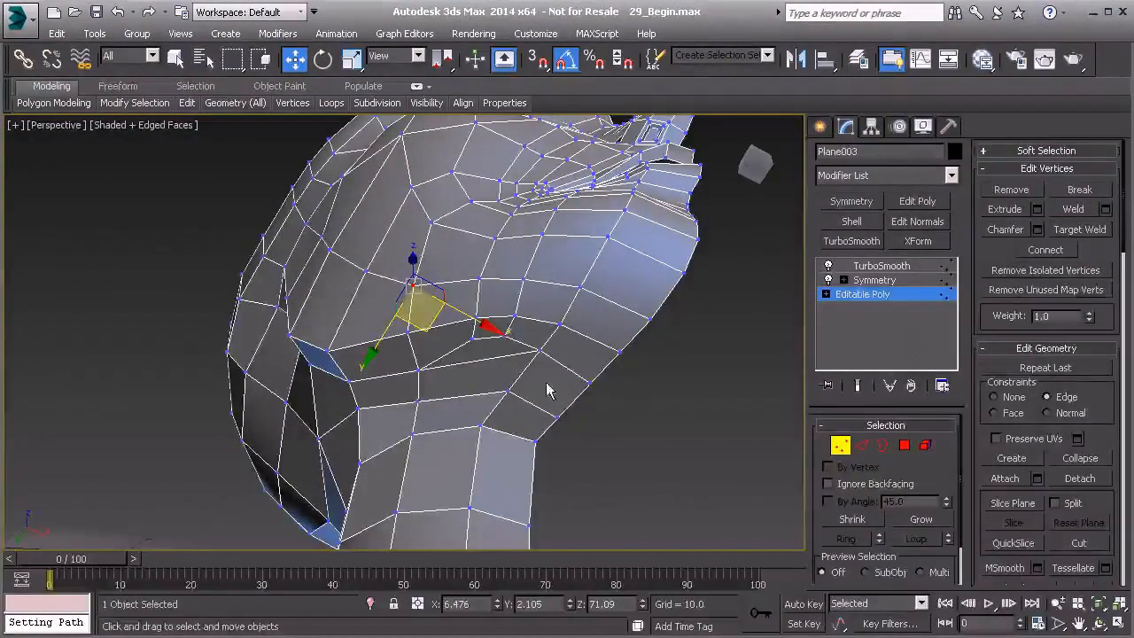
pyautogui.click(881, 266)
pyautogui.keyDown('alt'); pyautogui.moveTo(628, 424); pyautogui.dragTo(353, 356, button='middle'); pyautogui.keyUp('alt')
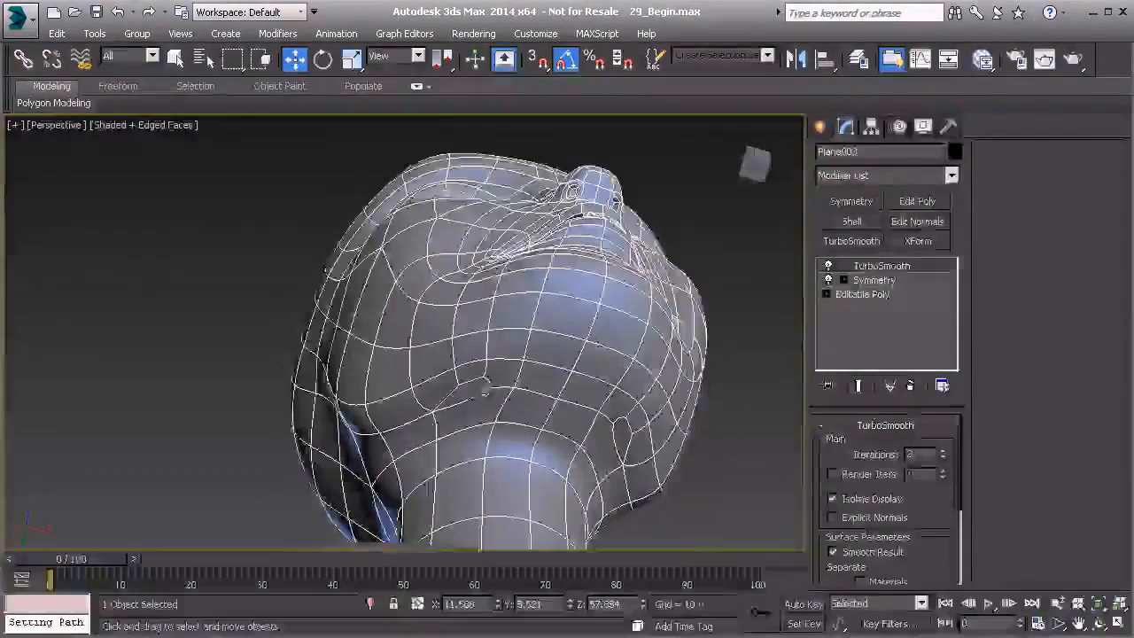
# Weld the two selected vertices of the cap beneath the jaw and check the smoothed surface.
pyautogui.click(862, 294)
pyautogui.press('1')
pyautogui.click(516, 383)
pyautogui.moveTo(954, 476); pyautogui.dragTo(949, 430)
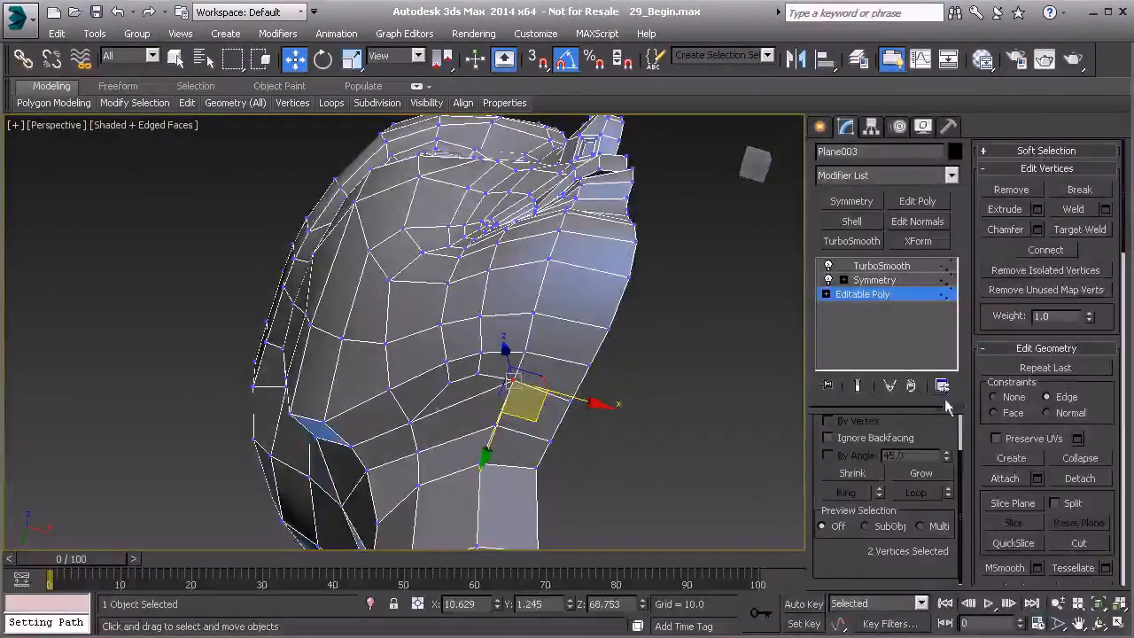
pyautogui.click(1070, 210)
pyautogui.click(881, 266)
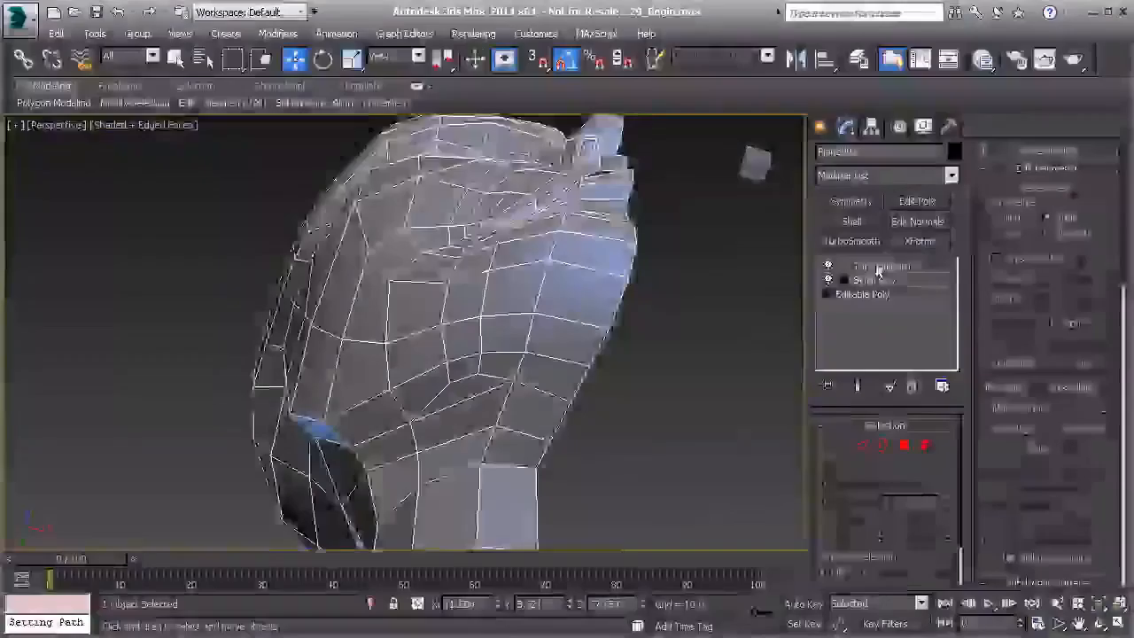
pyautogui.keyDown('alt'); pyautogui.moveTo(518, 419); pyautogui.dragTo(462, 333, button='middle'); pyautogui.keyUp('alt')
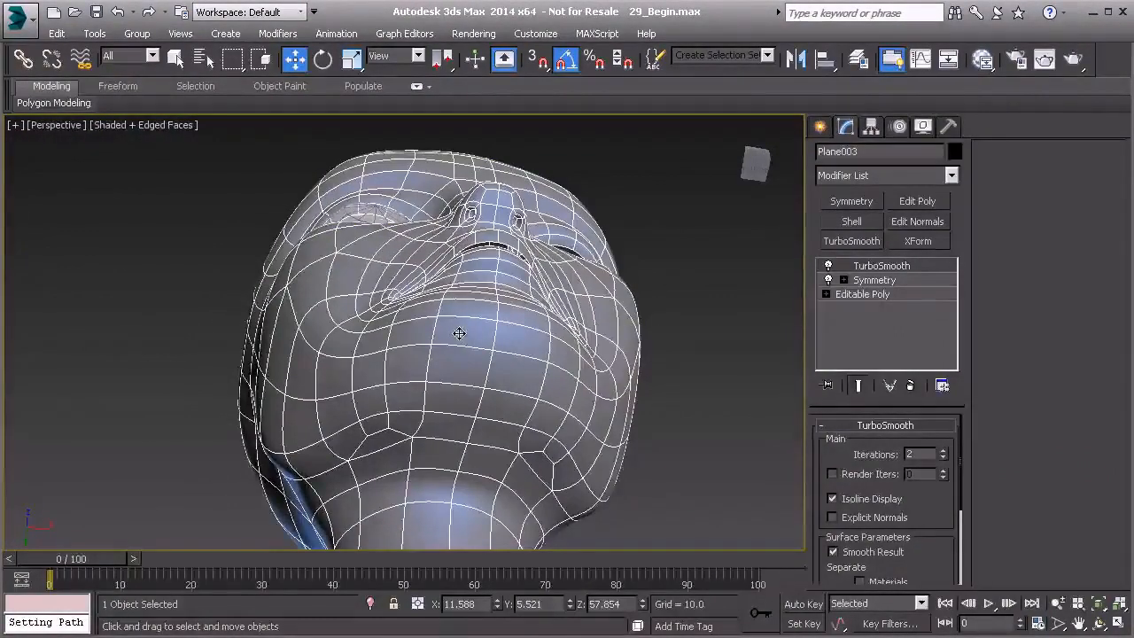
pyautogui.keyDown('alt'); pyautogui.moveTo(388, 383); pyautogui.dragTo(424, 317, button='middle'); pyautogui.keyUp('alt')
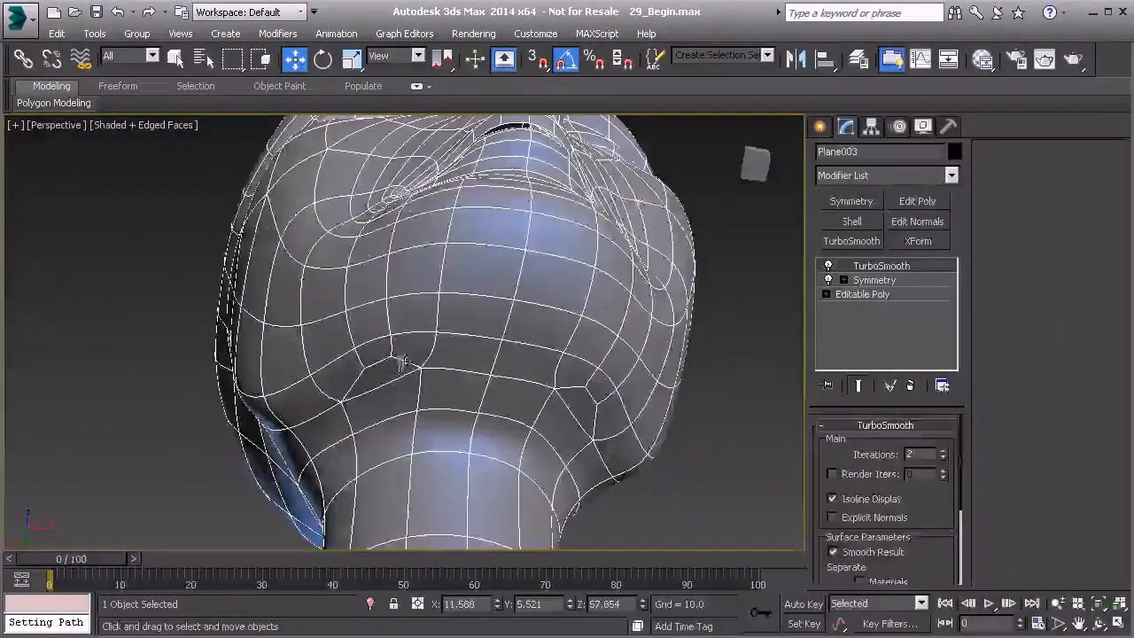
# Target-weld the stray cap vertex near the middle of the jaw to the neighbouring jawline vertex.
pyautogui.click(863, 294)
pyautogui.moveTo(479, 339)
pyautogui.keyDown('alt'); pyautogui.mouseDown(button='middle')
pyautogui.moveTo(456, 354)
pyautogui.moveTo(481, 350)
pyautogui.mouseUp(button='middle'); pyautogui.keyUp('alt')
pyautogui.press('1')
pyautogui.rightClick(425, 349)
pyautogui.click(398, 470)
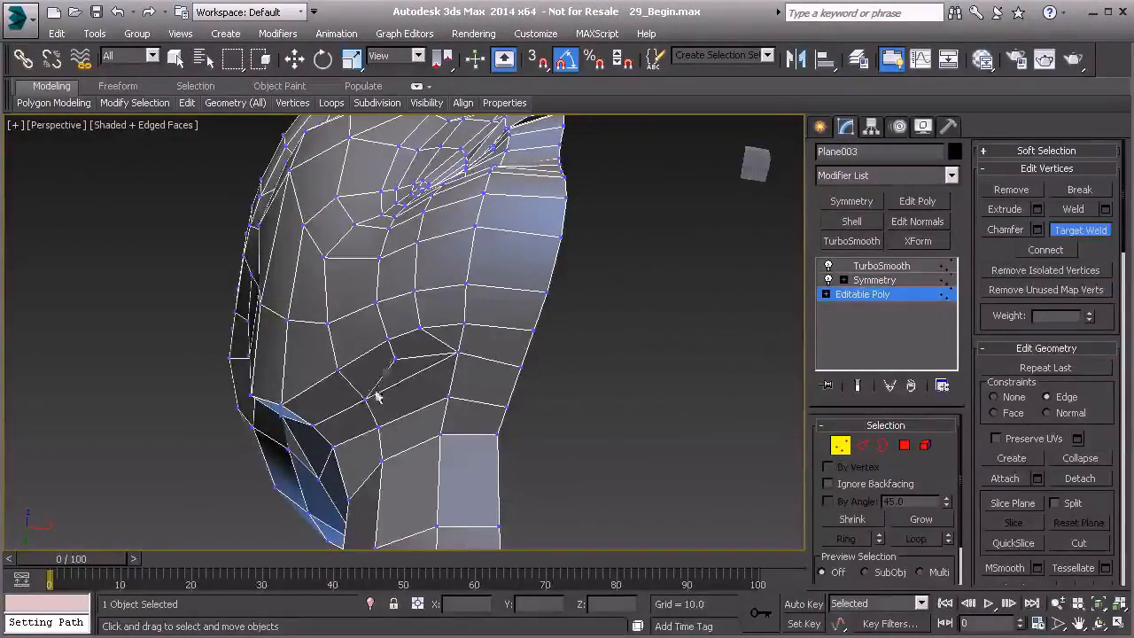
pyautogui.keyDown('alt'); pyautogui.moveTo(370, 403); pyautogui.dragTo(743, 325, button='middle'); pyautogui.keyUp('alt')
pyautogui.moveTo(549, 379)
pyautogui.keyDown('alt'); pyautogui.mouseDown(button='middle')
pyautogui.moveTo(506, 385)
pyautogui.moveTo(497, 401)
pyautogui.moveTo(399, 326)
pyautogui.mouseUp(button='middle'); pyautogui.keyUp('alt')
pyautogui.scroll(4, 567, 363)
pyautogui.keyDown('alt'); pyautogui.moveTo(590, 375); pyautogui.dragTo(435, 311, button='middle'); pyautogui.keyUp('alt')
pyautogui.moveTo(517, 311); pyautogui.dragTo(452, 299, button='middle')
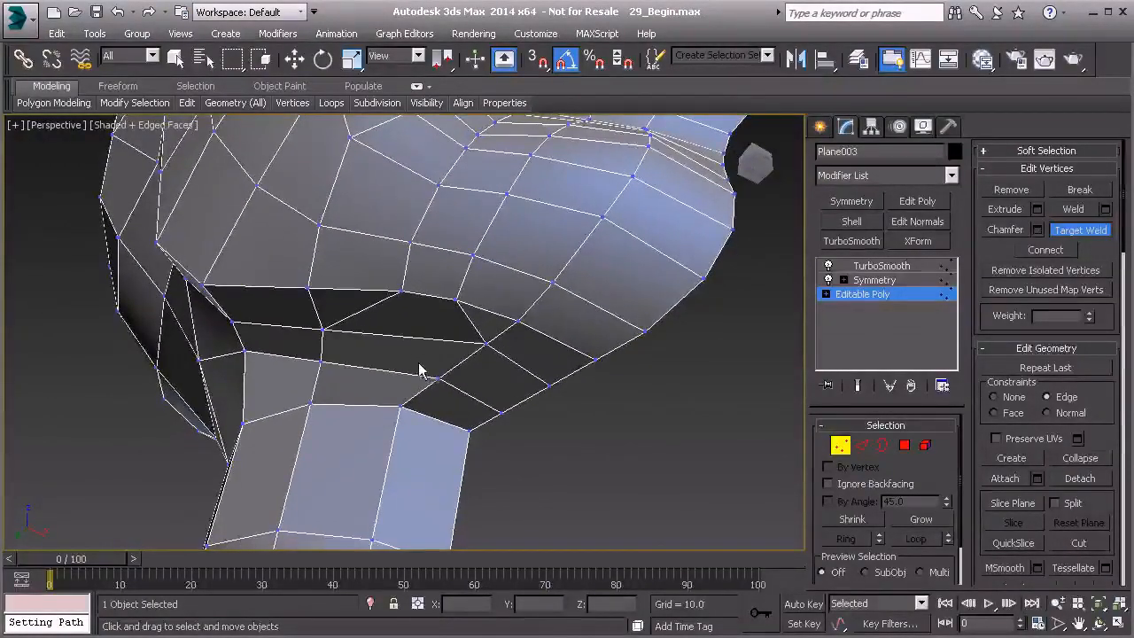
# Cut an edge from the middle jawline vertex across both lengthwise cap edges to the neck rim vertex.
pyautogui.keyDown('alt'); pyautogui.moveTo(397, 399); pyautogui.dragTo(397, 293, button='middle'); pyautogui.keyUp('alt')
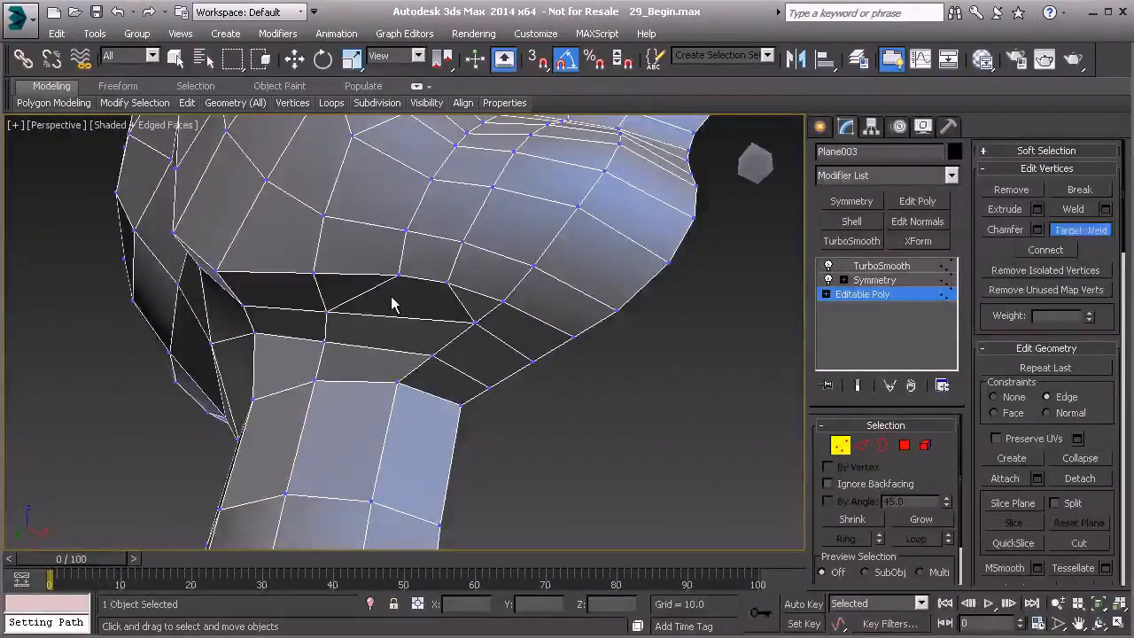
pyautogui.press('w')
pyautogui.rightClick(412, 296)
pyautogui.click(354, 118)
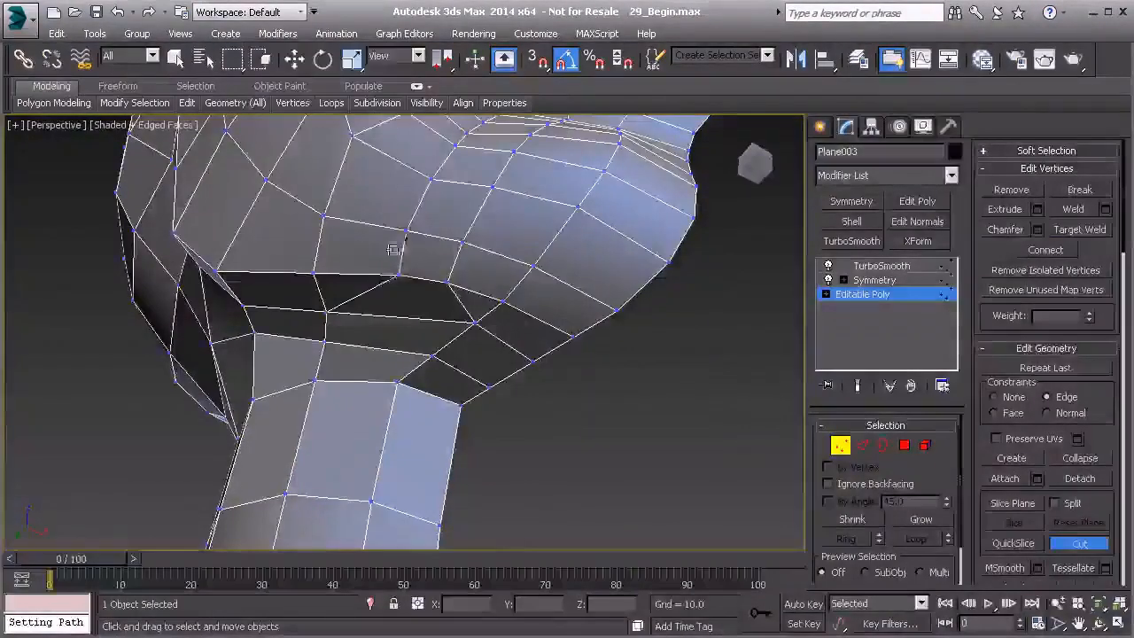
pyautogui.click(398, 277)
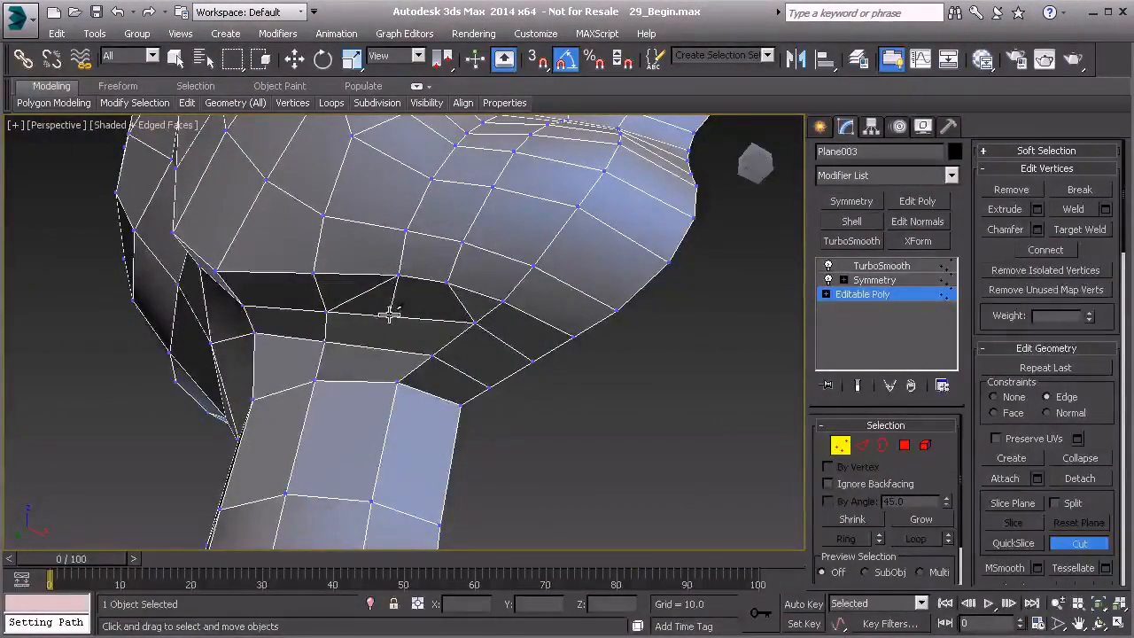
pyautogui.click(383, 349)
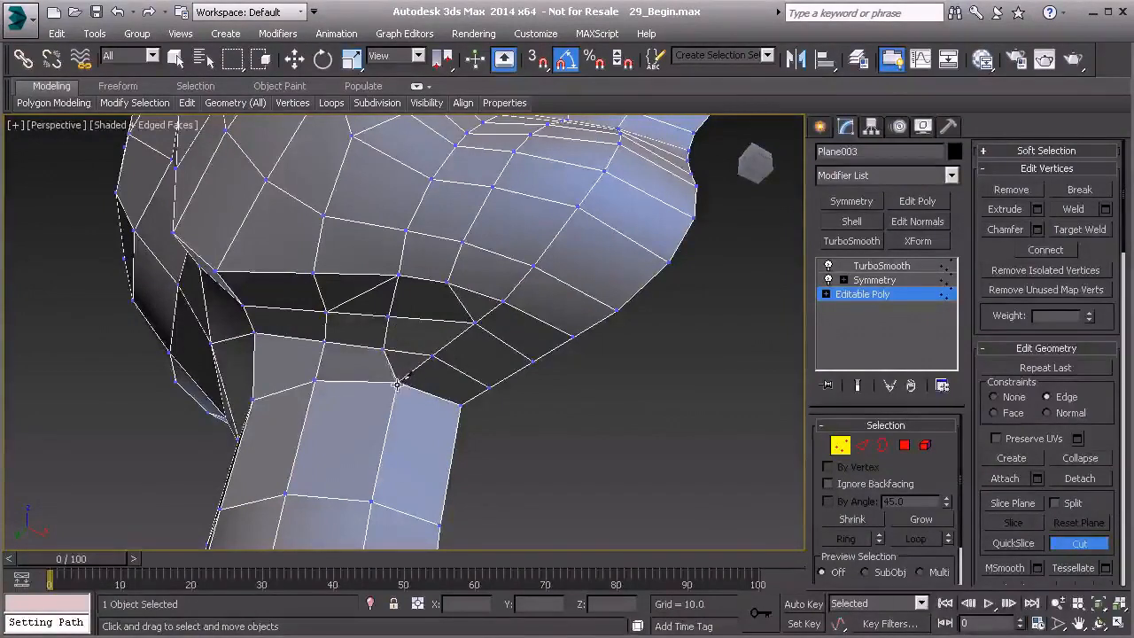
pyautogui.click(398, 382)
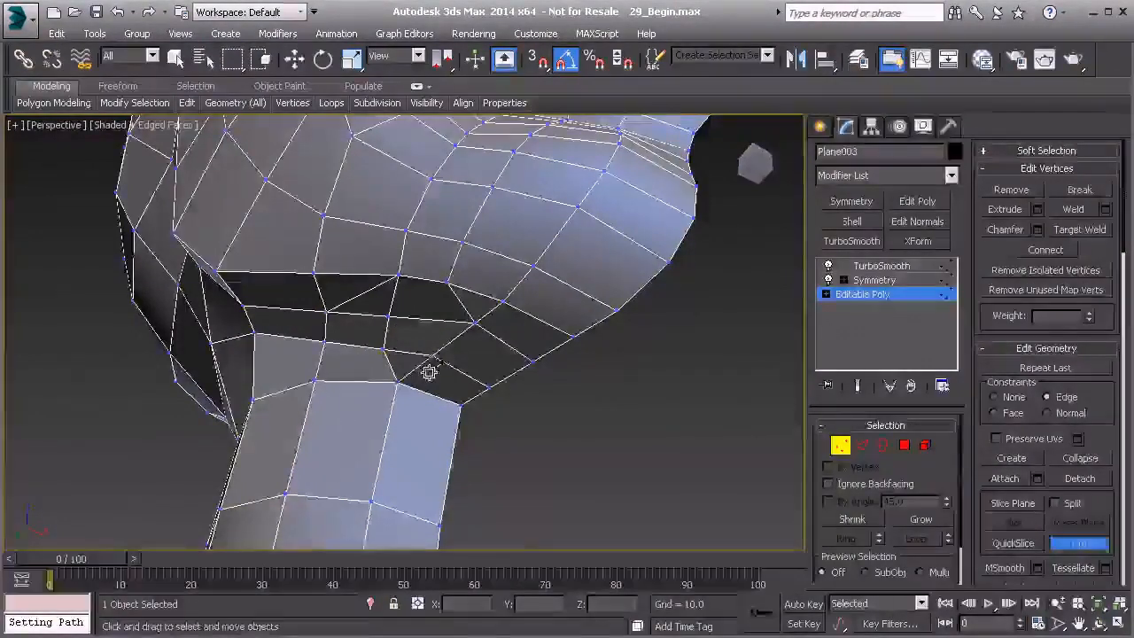
pyautogui.rightClick(427, 372)
# Remove the diagonal edge running from the middle jawline vertex across the upper row of the cap.
pyautogui.keyDown('alt'); pyautogui.moveTo(450, 360); pyautogui.dragTo(396, 337, button='middle'); pyautogui.keyUp('alt')
pyautogui.press('2')
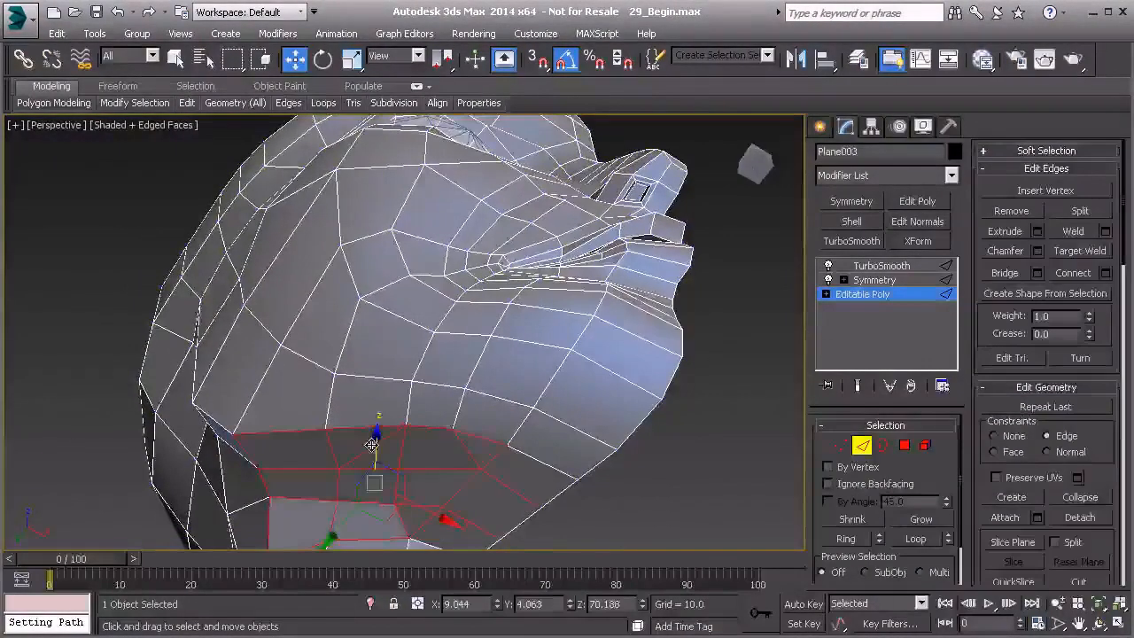
pyautogui.click(372, 444)
pyautogui.click(401, 440)
pyautogui.moveTo(418, 448); pyautogui.dragTo(388, 213, button='middle')
pyautogui.moveTo(430, 358); pyautogui.dragTo(441, 302, button='middle')
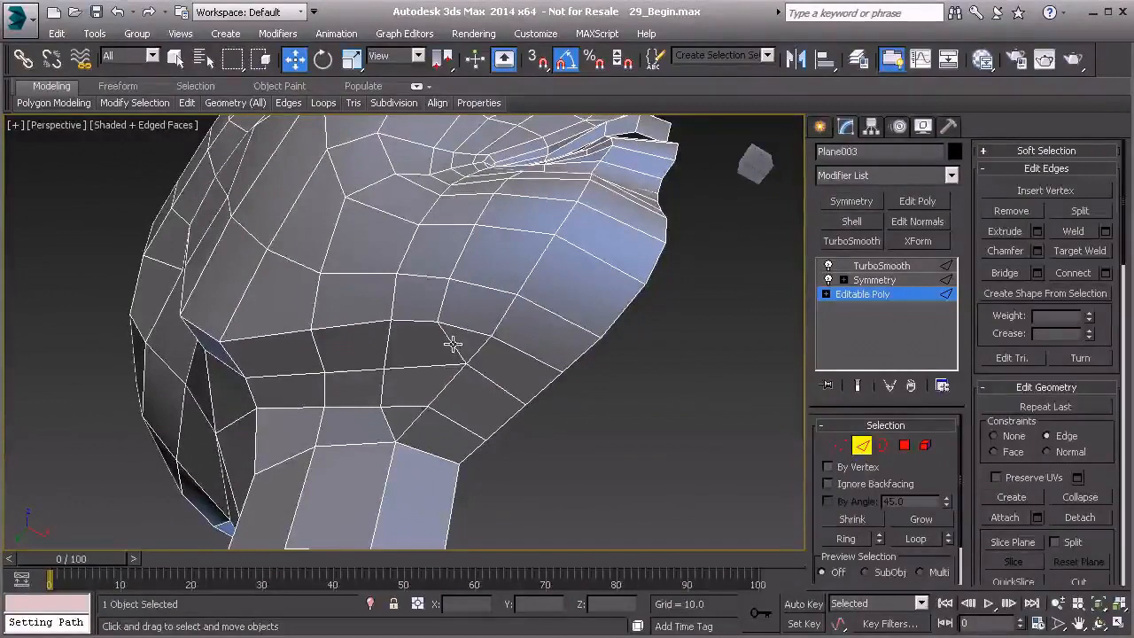
# Cut from the next jawline vertex forward down across the cap's two rows, and remove the adjacent diagonal edge.
pyautogui.press('1')
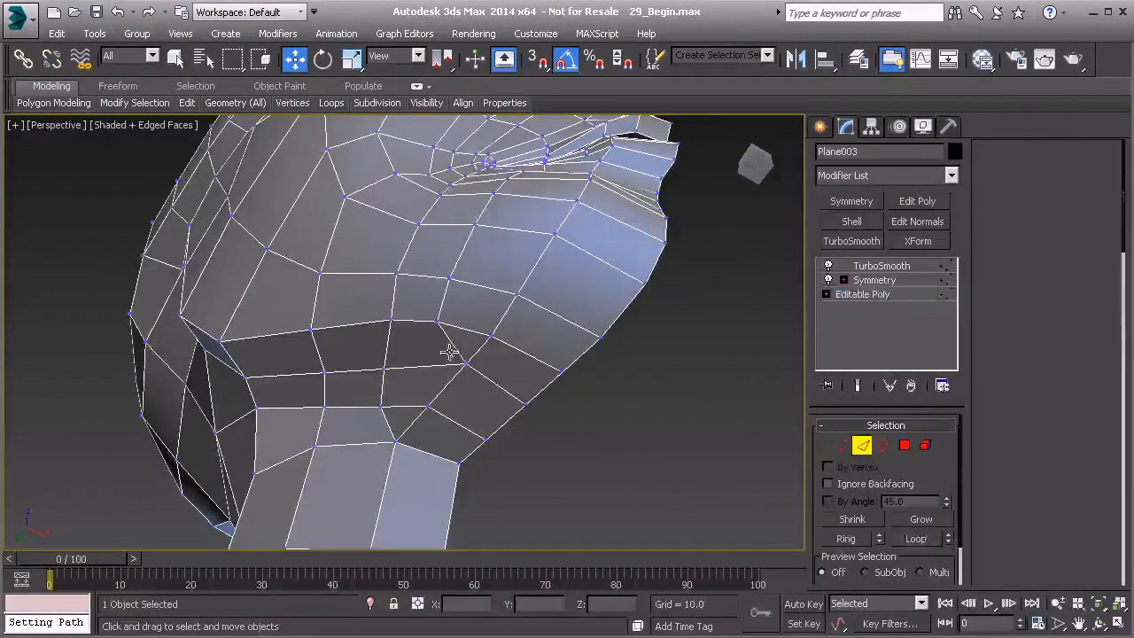
pyautogui.rightClick(424, 370)
pyautogui.click(394, 192)
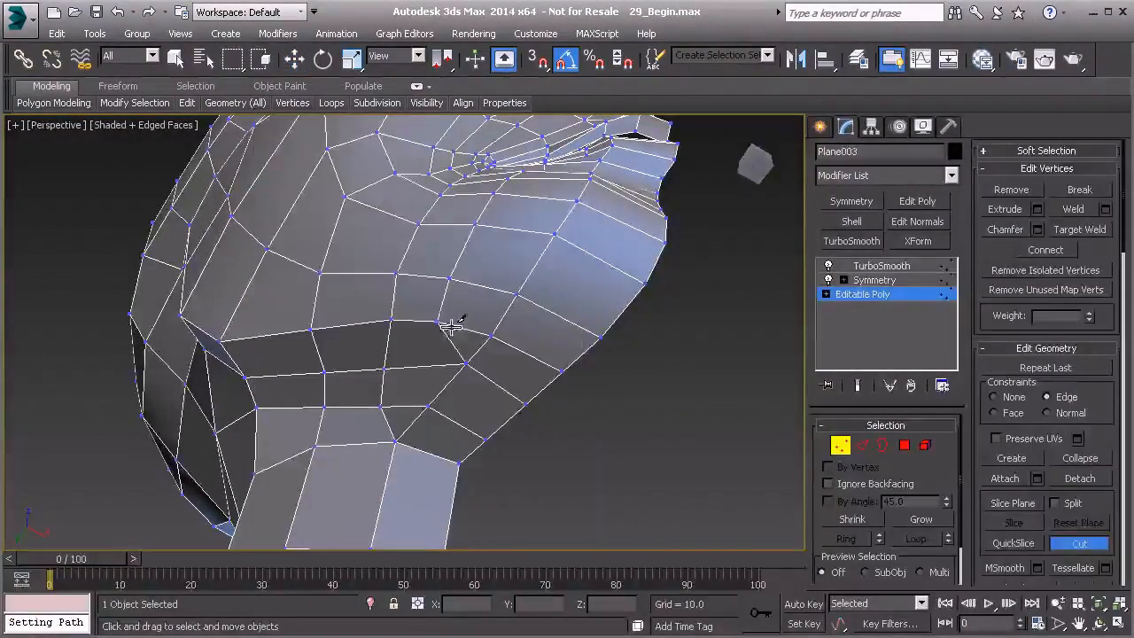
pyautogui.click(436, 322)
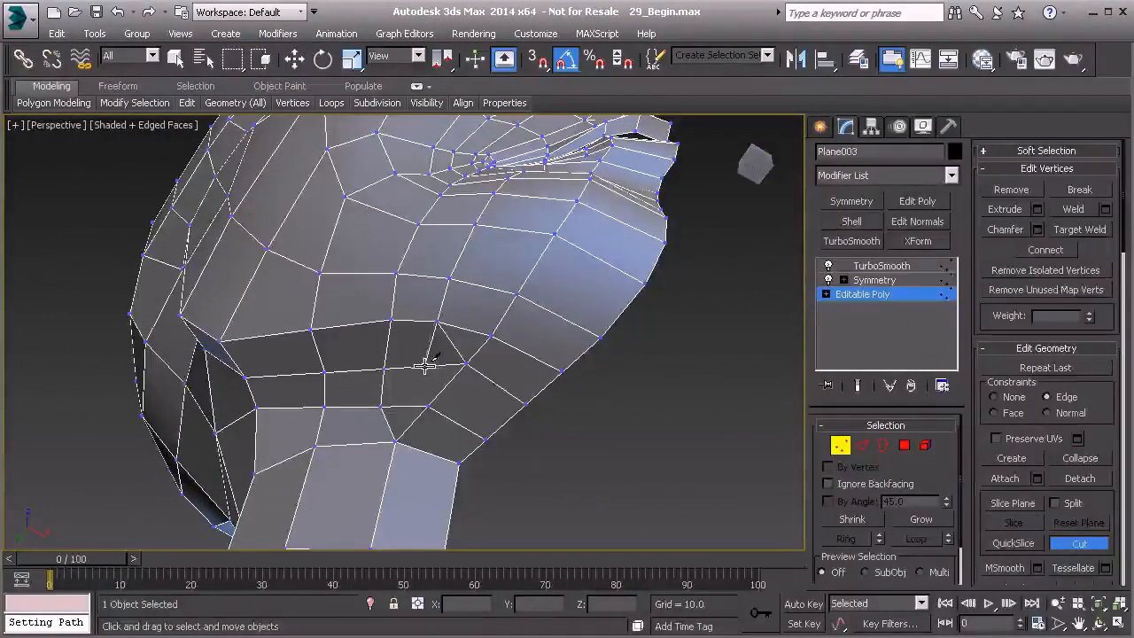
pyautogui.click(422, 365)
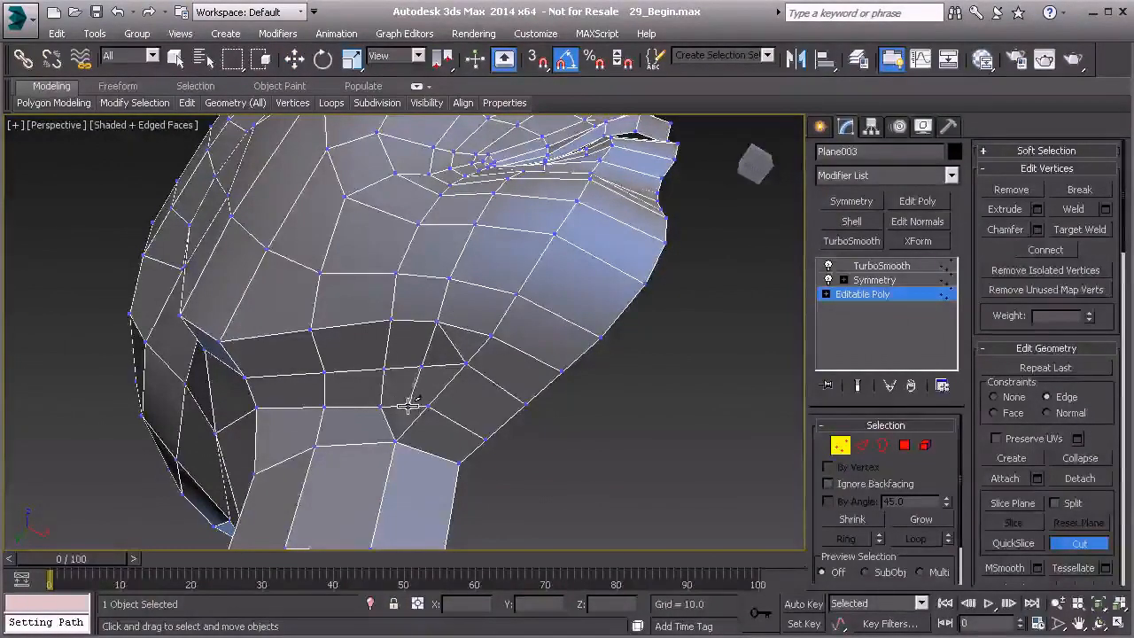
pyautogui.press('2')
pyautogui.press('w')
pyautogui.click(450, 342)
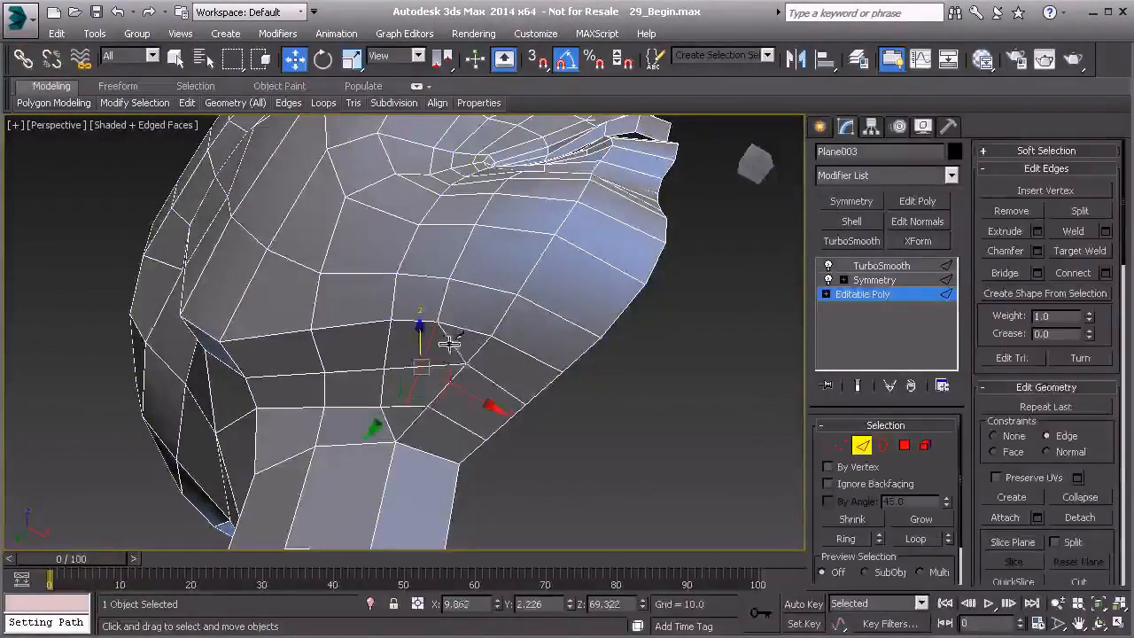
# Move the lower vertex of the new cut near the neck rim and check the smoothed underside of the jaw.
pyautogui.press('1')
pyautogui.click(406, 405)
pyautogui.moveTo(403, 439); pyautogui.dragTo(442, 422)
pyautogui.keyDown('alt'); pyautogui.moveTo(472, 461); pyautogui.dragTo(421, 478, button='middle'); pyautogui.keyUp('alt')
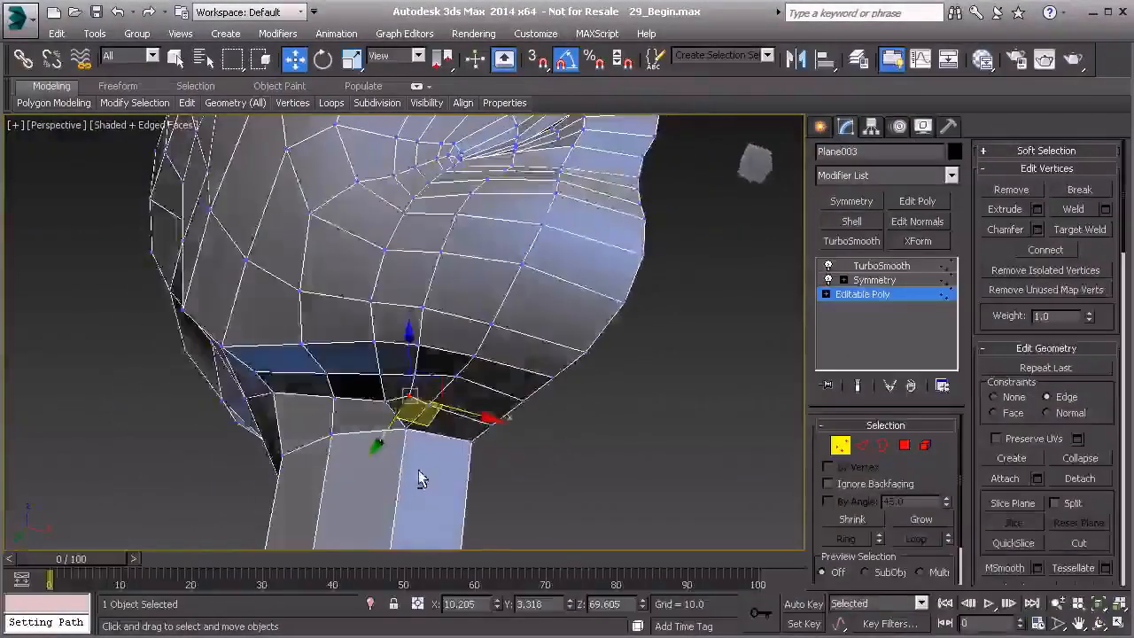
pyautogui.click(880, 266)
pyautogui.click(687, 448)
pyautogui.moveTo(687, 447)
pyautogui.keyDown('alt'); pyautogui.mouseDown(button='middle')
pyautogui.moveTo(658, 458)
pyautogui.moveTo(646, 423)
pyautogui.moveTo(481, 263)
pyautogui.moveTo(537, 363)
pyautogui.moveTo(382, 278)
pyautogui.moveTo(451, 362)
pyautogui.moveTo(494, 387)
pyautogui.moveTo(542, 384)
pyautogui.moveTo(334, 291)
pyautogui.moveTo(440, 283)
pyautogui.moveTo(561, 304)
pyautogui.moveTo(548, 302)
pyautogui.mouseUp(button='middle'); pyautogui.keyUp('alt')
pyautogui.scroll(2, 549, 302)
pyautogui.scroll(2, 384, 243)
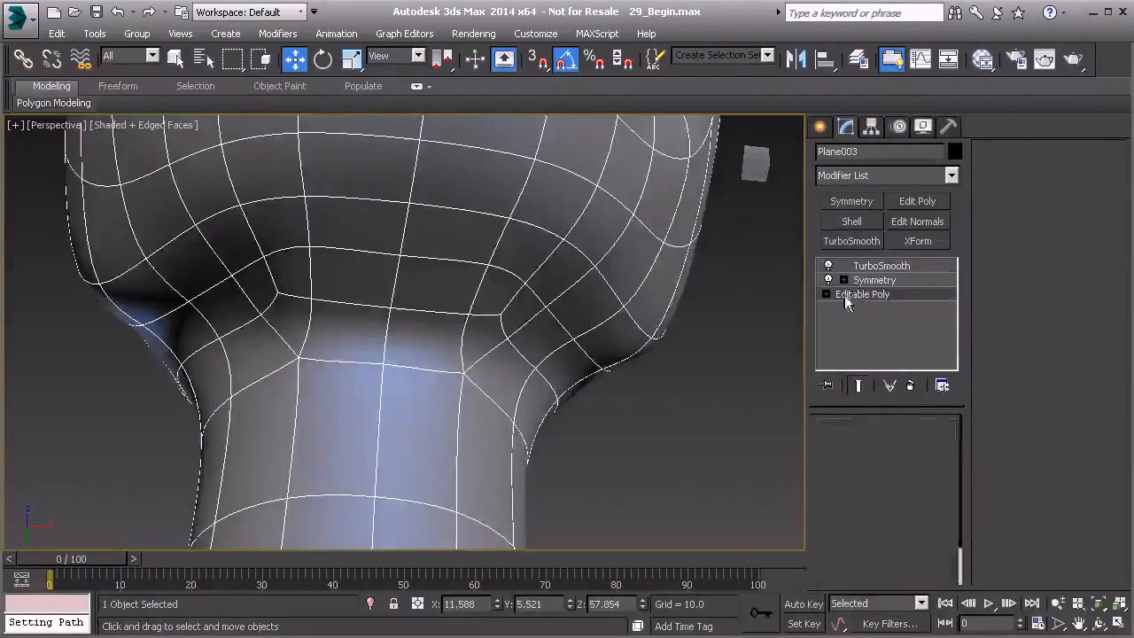
# Slide the vertices beside the centre strip under the chin along their edges to even their spacing.
pyautogui.click(853, 293)
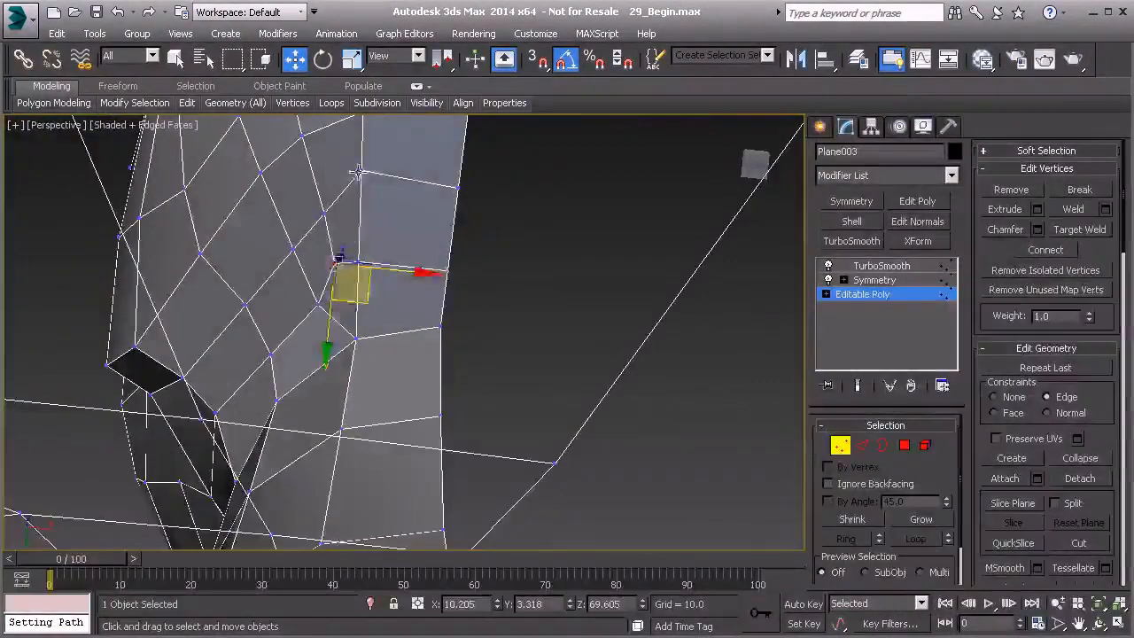
pyautogui.click(359, 173)
pyautogui.moveTo(388, 211); pyautogui.dragTo(388, 232)
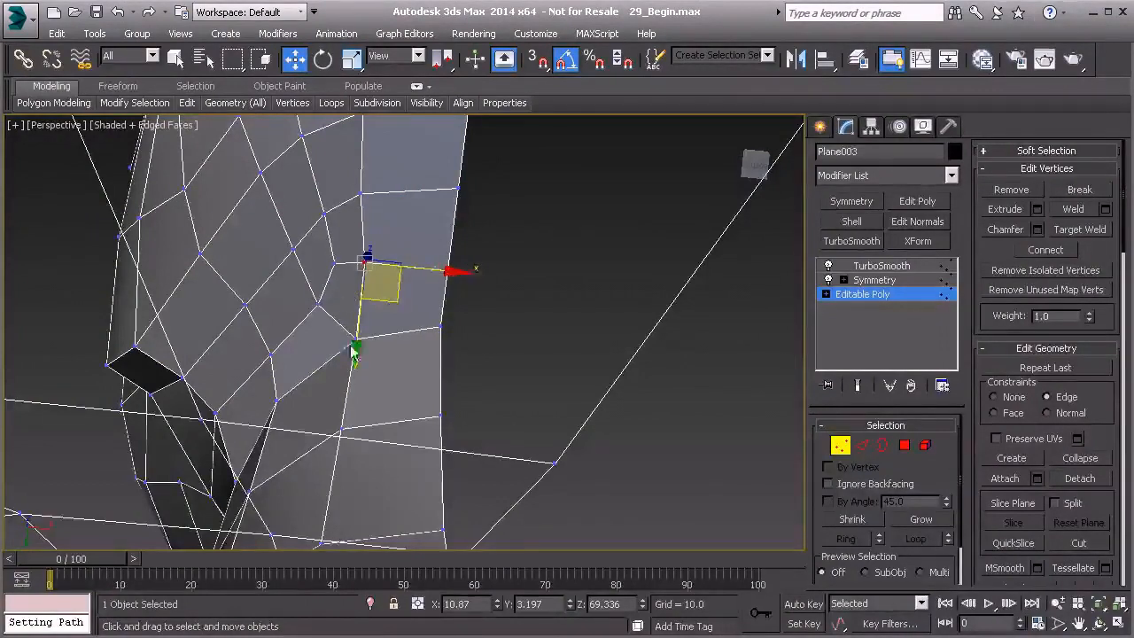
pyautogui.moveTo(253, 228)
pyautogui.keyDown('alt'); pyautogui.mouseDown(button='middle')
pyautogui.moveTo(282, 275)
pyautogui.moveTo(454, 381)
pyautogui.moveTo(408, 337)
pyautogui.mouseUp(button='middle'); pyautogui.keyUp('alt')
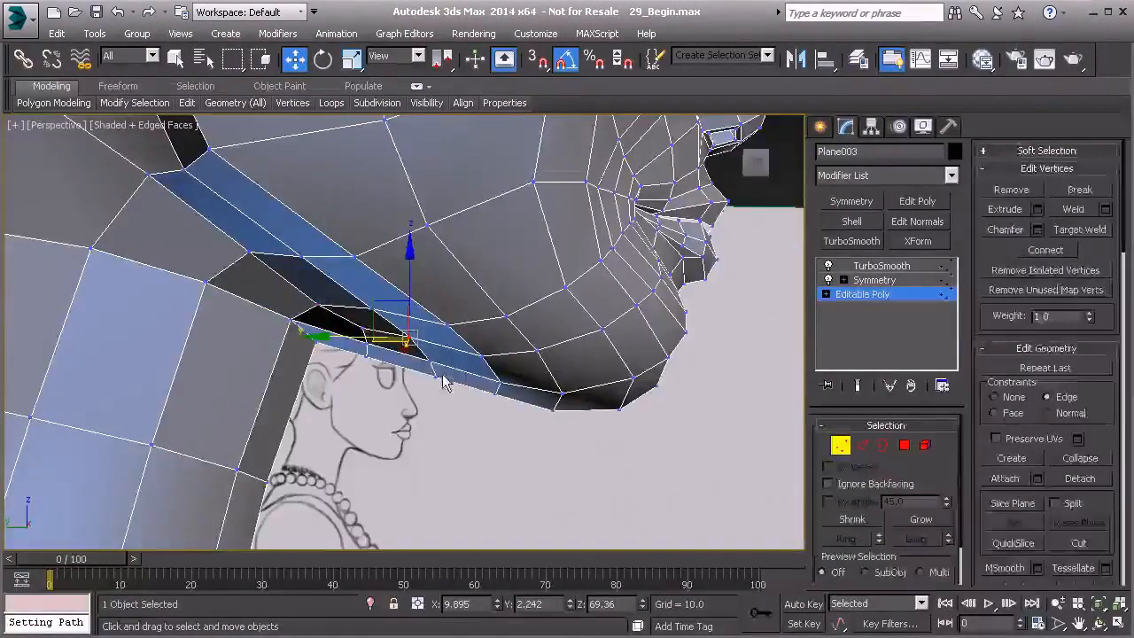
# Raise the cap vertices under the jaw just in front of the neck, undoing the first attempt.
pyautogui.press('2')
pyautogui.click(432, 372)
pyautogui.press('1')
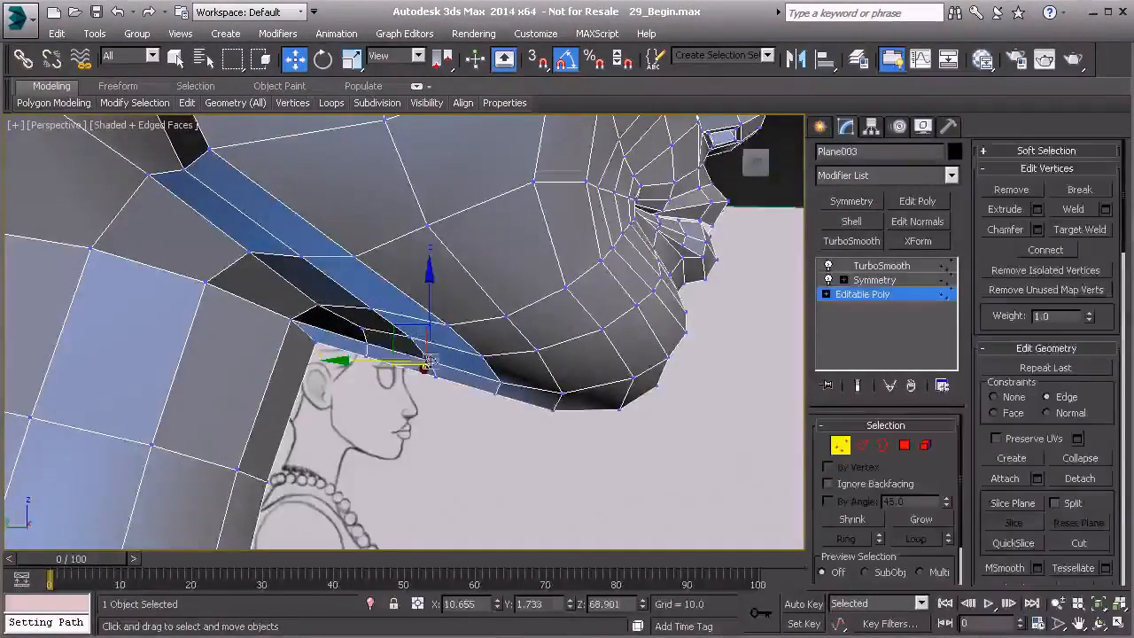
pyautogui.moveTo(428, 314); pyautogui.dragTo(428, 315)
pyautogui.hotkey('ctrl', 'z')
pyautogui.moveTo(428, 299); pyautogui.dragTo(412, 294)
# In the left view, reposition the cap vertices from the front of the neck back toward the jaw's rear into a smoother line.
pyautogui.press('l')
pyautogui.moveTo(561, 358); pyautogui.dragTo(292, 222, button='middle')
pyautogui.scroll(5, 483, 331)
pyautogui.moveTo(450, 331); pyautogui.dragTo(507, 330, button='middle')
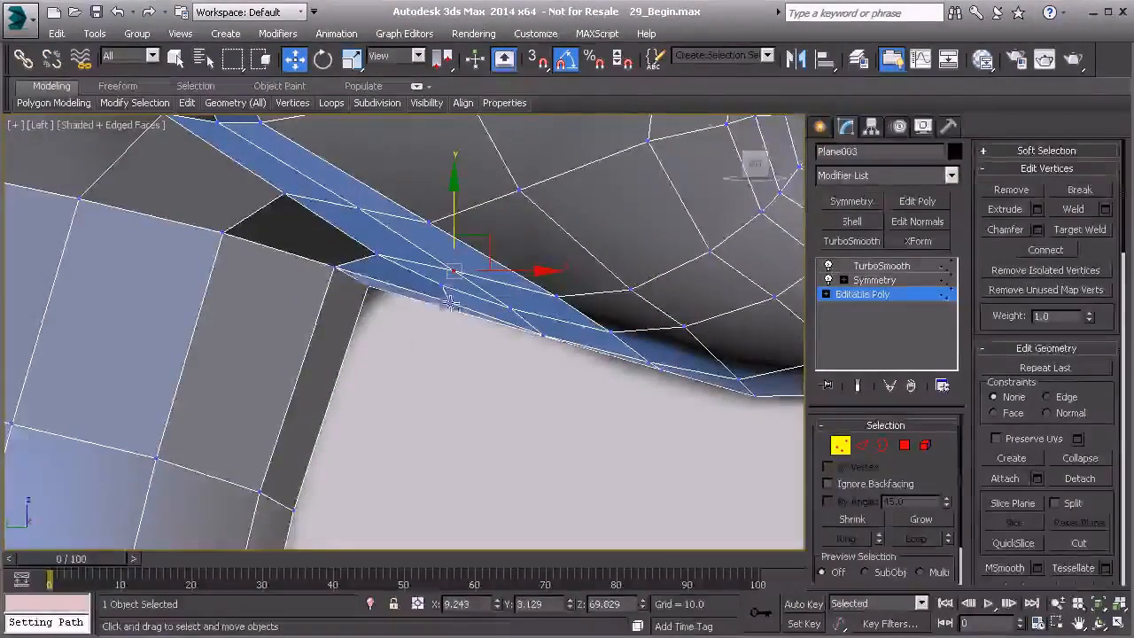
pyautogui.click(440, 285)
pyautogui.moveTo(457, 247); pyautogui.dragTo(460, 253)
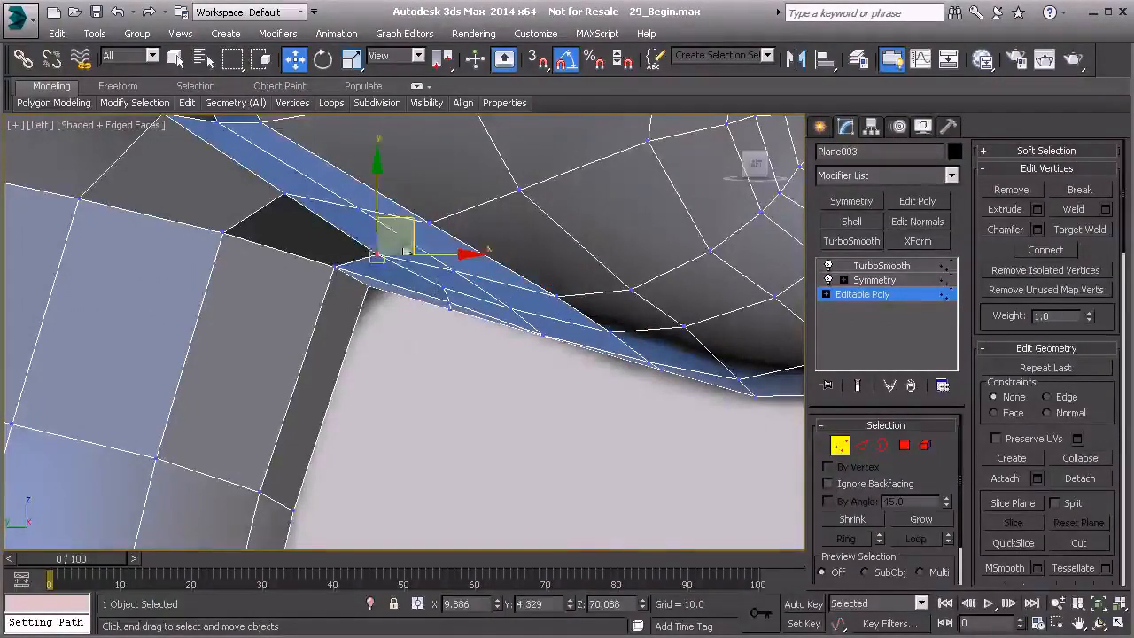
pyautogui.moveTo(404, 222); pyautogui.dragTo(395, 220)
pyautogui.moveTo(283, 196); pyautogui.dragTo(283, 203)
pyautogui.moveTo(284, 204); pyautogui.dragTo(376, 288, button='middle')
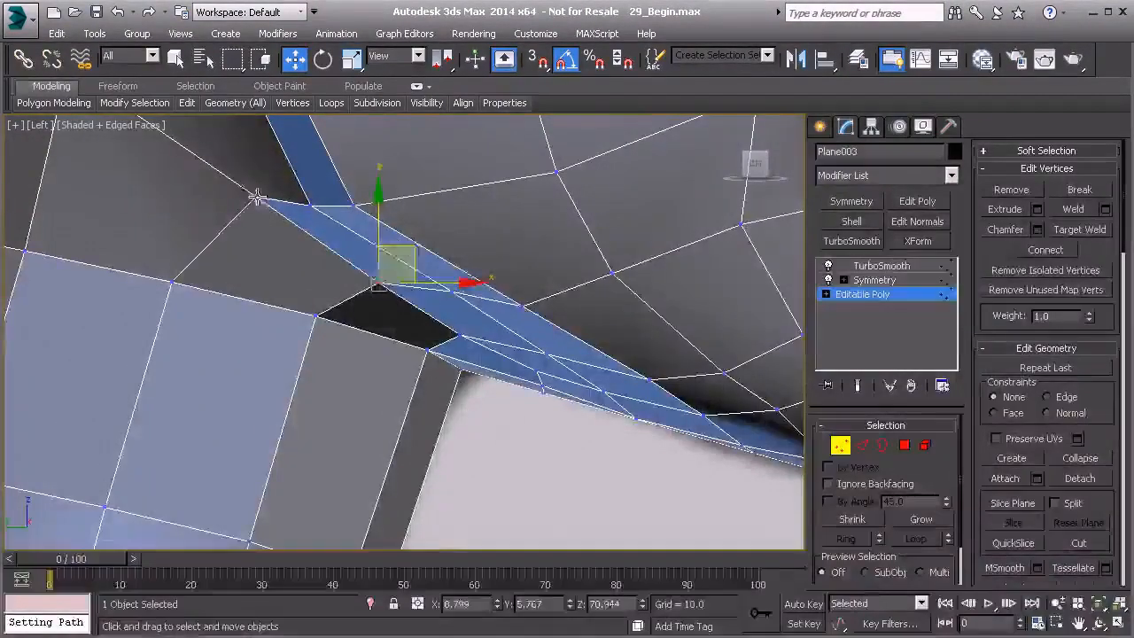
pyautogui.click(257, 198)
pyautogui.moveTo(285, 173); pyautogui.dragTo(290, 186)
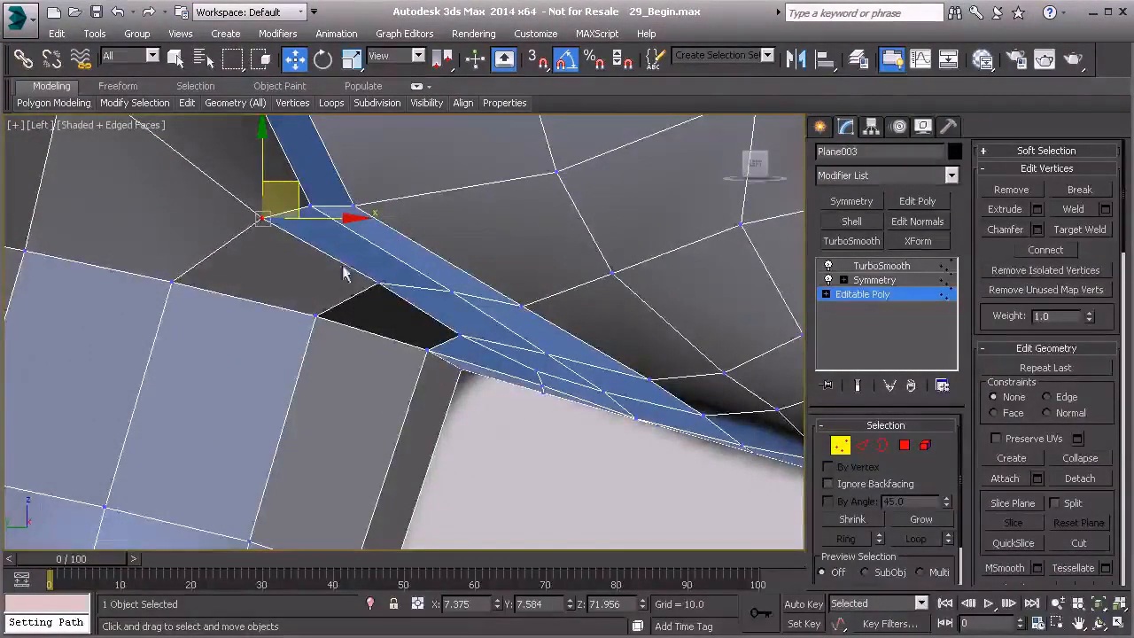
# Return to the perspective view, show the TurboSmooth result and deselect the character mesh.
pyautogui.moveTo(471, 349); pyautogui.dragTo(380, 328, button='middle')
pyautogui.scroll(-6, 380, 344)
pyautogui.press('p')
pyautogui.keyDown('alt'); pyautogui.moveTo(423, 359); pyautogui.dragTo(358, 266, button='middle'); pyautogui.keyUp('alt')
pyautogui.click(876, 268)
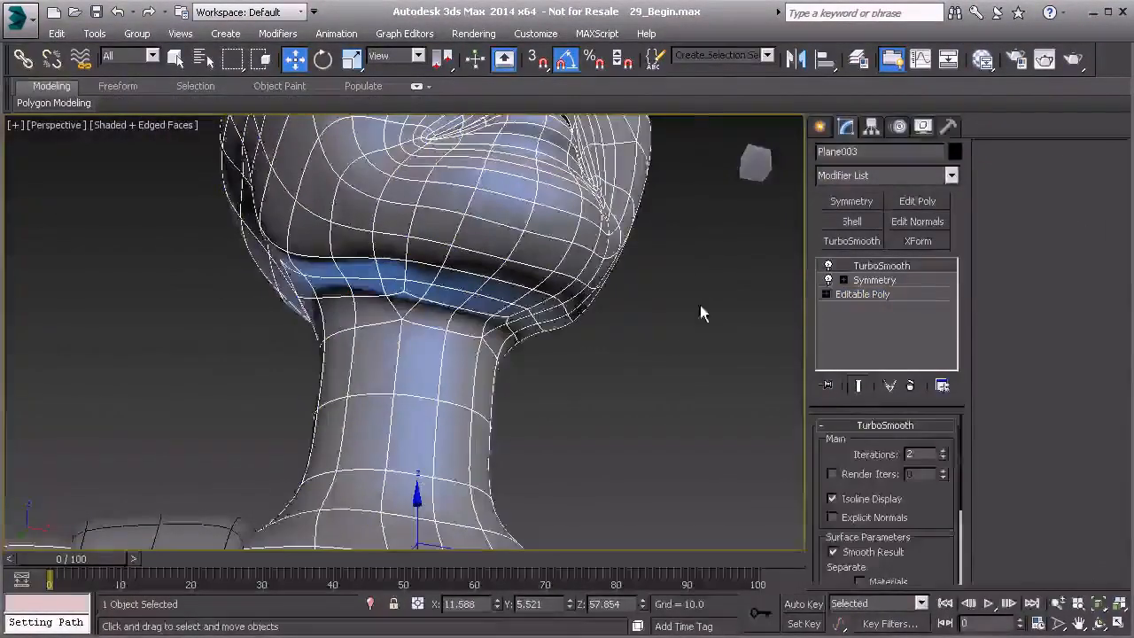
pyautogui.moveTo(621, 368); pyautogui.dragTo(505, 345, button='middle')
pyautogui.scroll(-5, 573, 365)
pyautogui.click(572, 366)
# Examine the smoothed head, jaw and neck join from several angles and in the context of the whole figure.
pyautogui.scroll(-5, 620, 449)
pyautogui.keyDown('alt'); pyautogui.moveTo(505, 345); pyautogui.dragTo(328, 354, button='middle'); pyautogui.keyUp('alt')
pyautogui.keyDown('alt'); pyautogui.moveTo(407, 349); pyautogui.dragTo(574, 322, button='middle'); pyautogui.keyUp('alt')
pyautogui.scroll(5, 430, 310)
pyautogui.keyDown('alt'); pyautogui.moveTo(429, 310); pyautogui.dragTo(427, 426, button='middle'); pyautogui.keyUp('alt')
pyautogui.scroll(-5, 364, 334)
pyautogui.scroll(4, 406, 317)
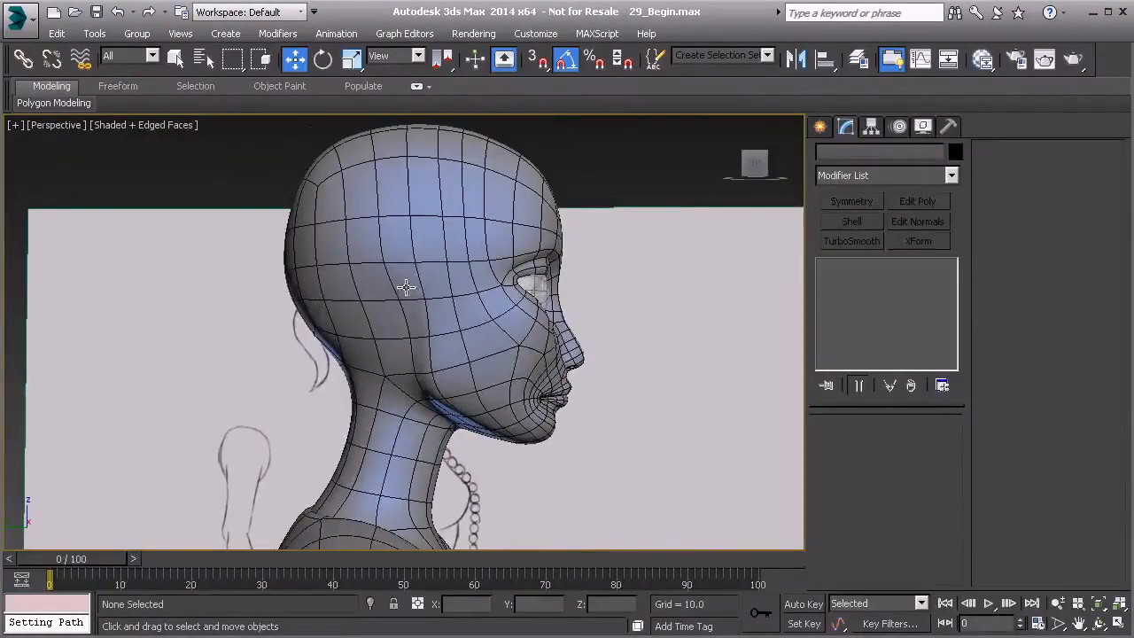
pyautogui.moveTo(431, 312)
pyautogui.mouseDown(button='middle')
pyautogui.moveTo(470, 300)
pyautogui.moveTo(424, 303)
pyautogui.mouseUp(button='middle')
pyautogui.scroll(4, 467, 299)
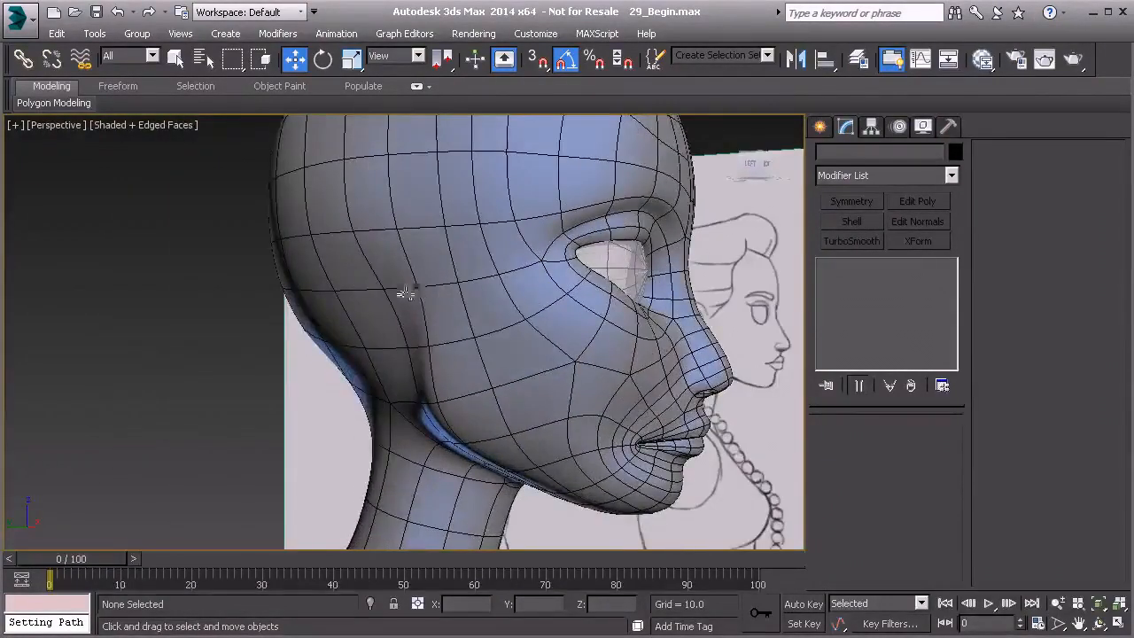
pyautogui.scroll(-6, 416, 324)
pyautogui.keyDown('alt'); pyautogui.moveTo(412, 324); pyautogui.dragTo(382, 324, button='middle'); pyautogui.keyUp('alt')
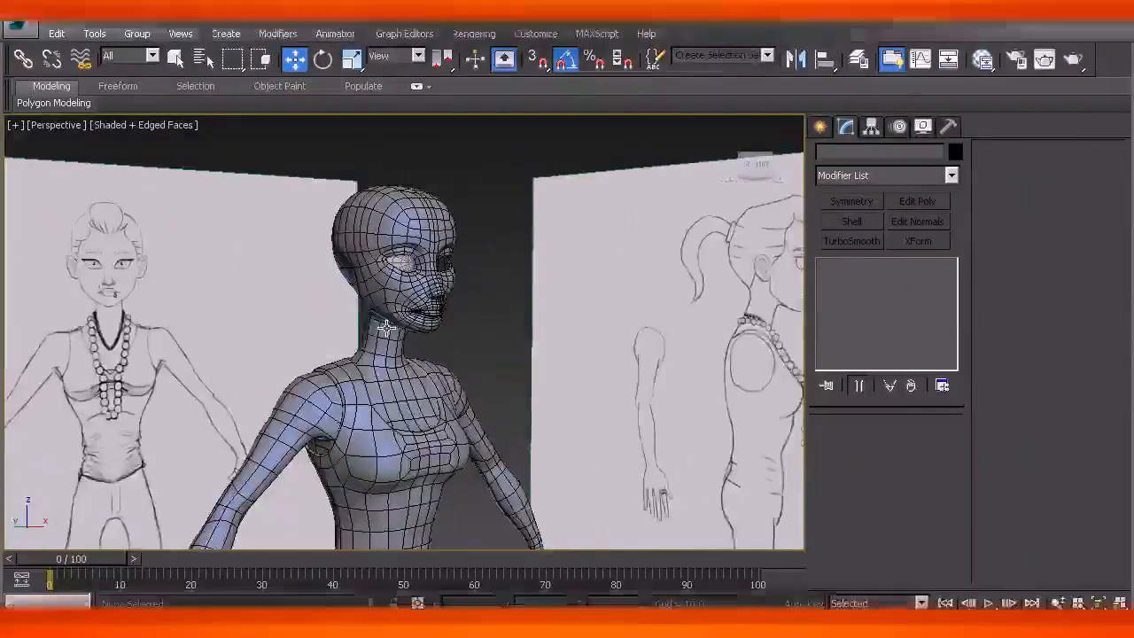